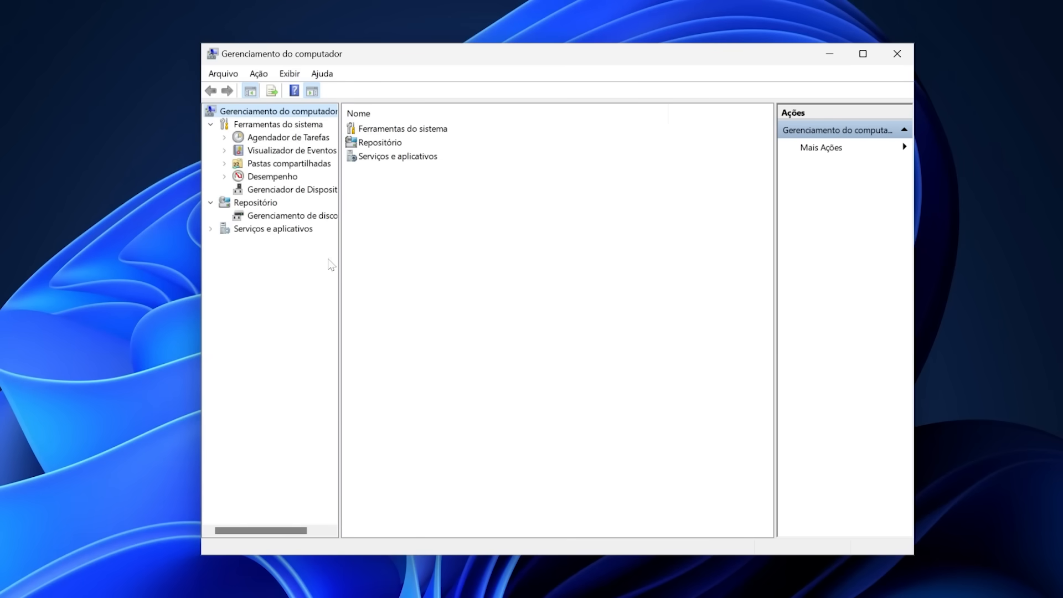
# Search Windows for Agendador de Tarefas, open it as a standalone app and move its window aside.
pyautogui.press('super')
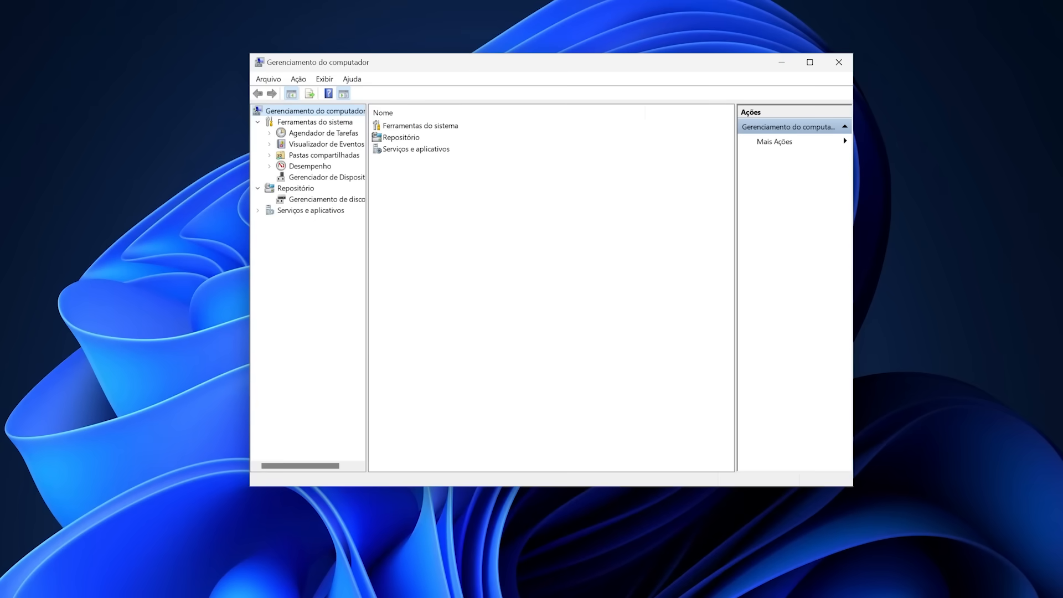
pyautogui.press('super')
pyautogui.write('age')
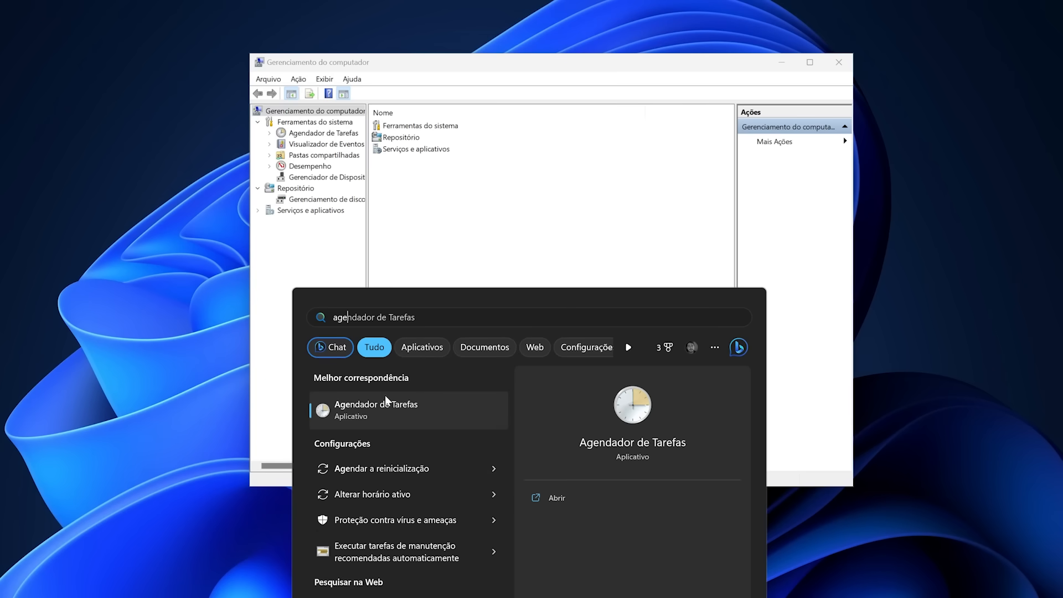
pyautogui.click(395, 413)
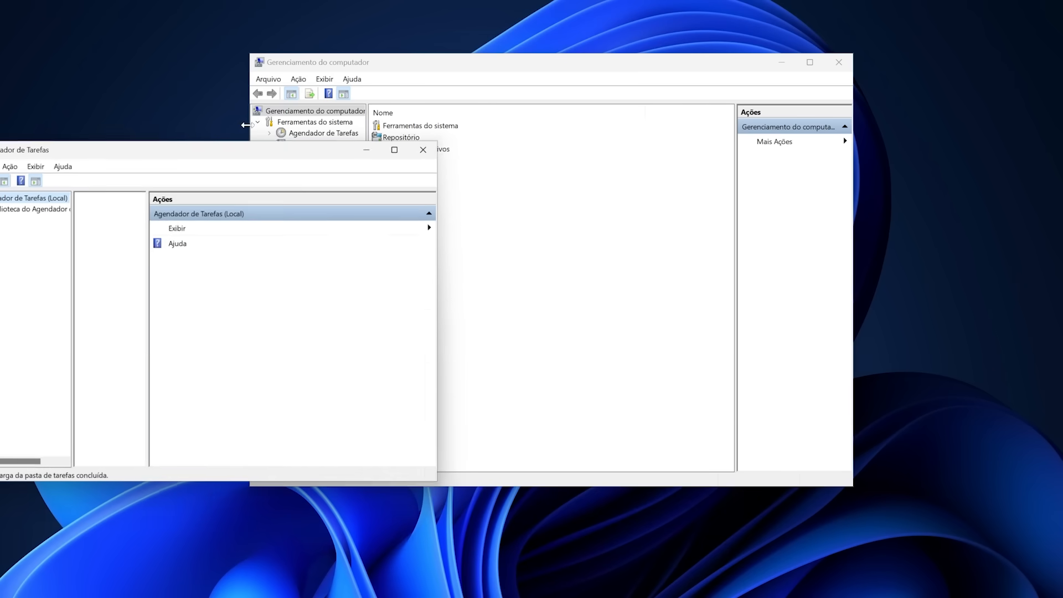
pyautogui.moveTo(197, 145); pyautogui.dragTo(102, 145)
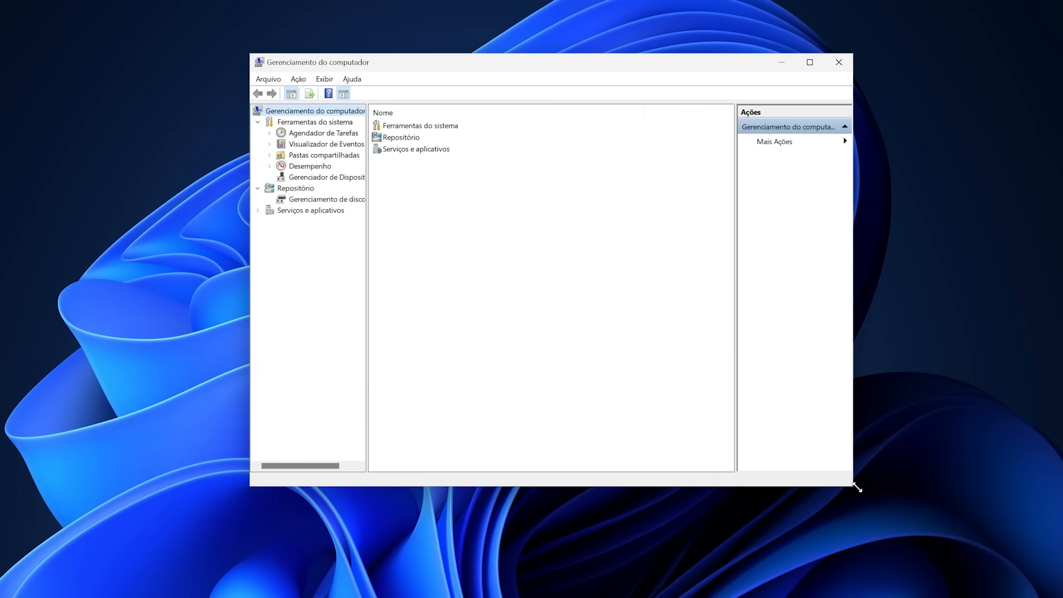
# Enlarge and reposition the Gerenciamento do computador window and display its Agendador de Tarefas section.
pyautogui.moveTo(853, 486); pyautogui.dragTo(1062, 597)
pyautogui.moveTo(343, 63); pyautogui.dragTo(211, 45)
pyautogui.click(194, 116)
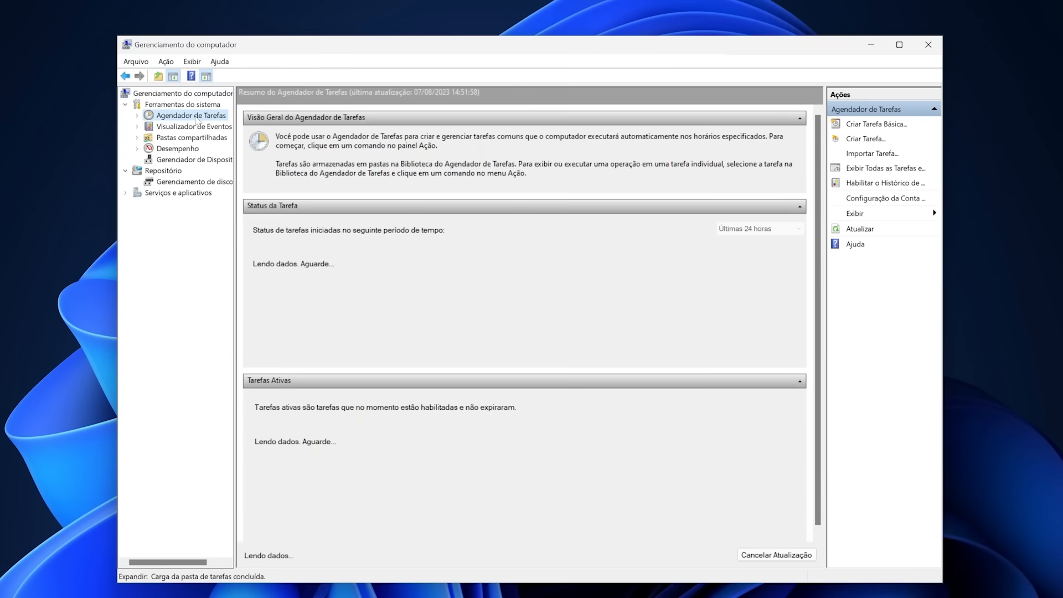
# Start a basic task named "Minha tarefa" with the description "apenas um teste".
pyautogui.click(880, 124)
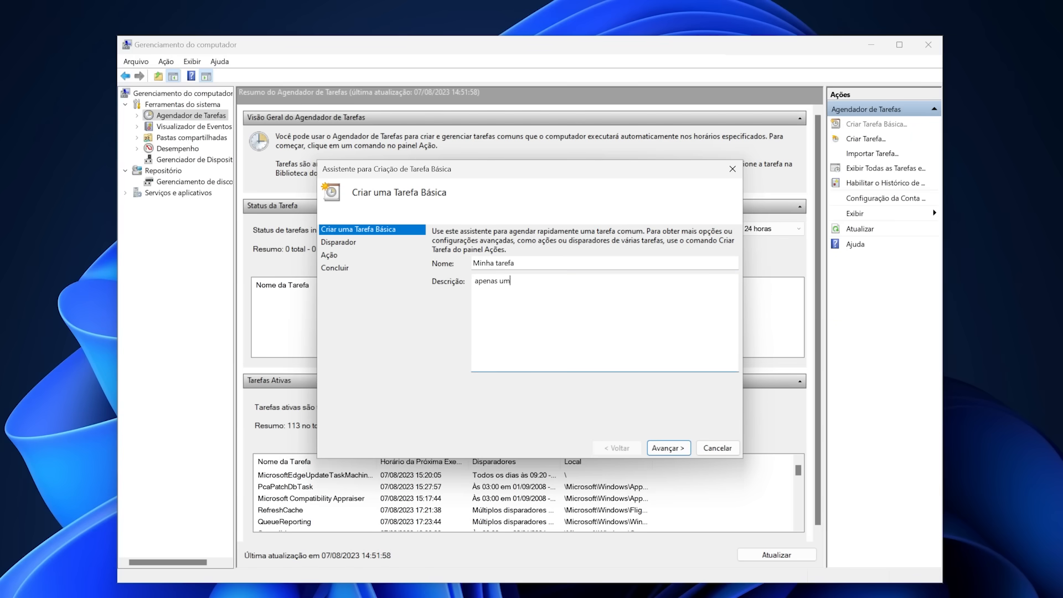
pyautogui.click(679, 449)
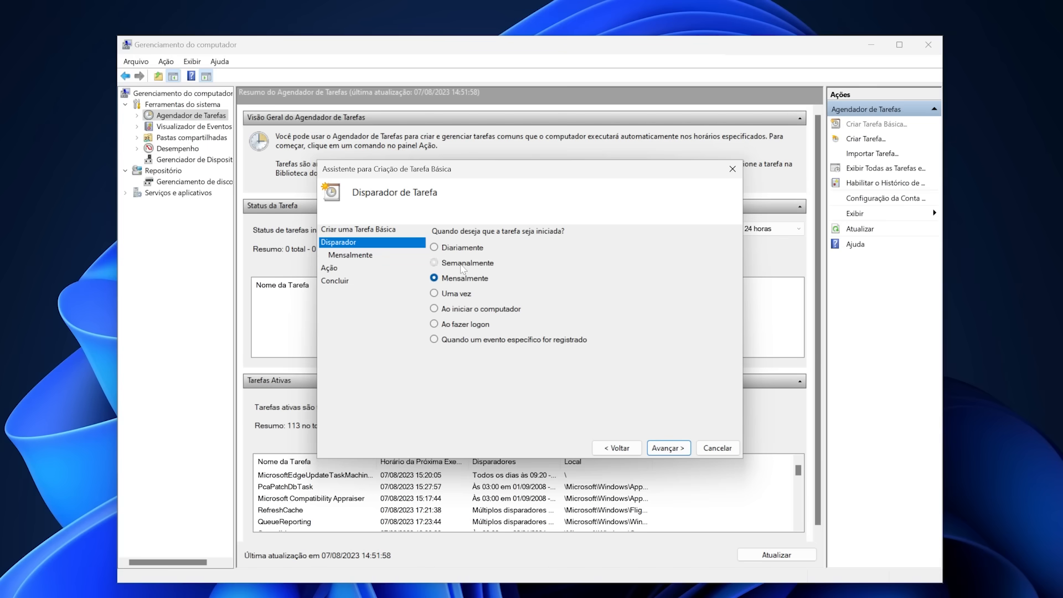
# Set the task's trigger to daily, starting 07/08/2023 at 17:52:27 and repeating every 1 day.
pyautogui.click(677, 448)
pyautogui.click(509, 236)
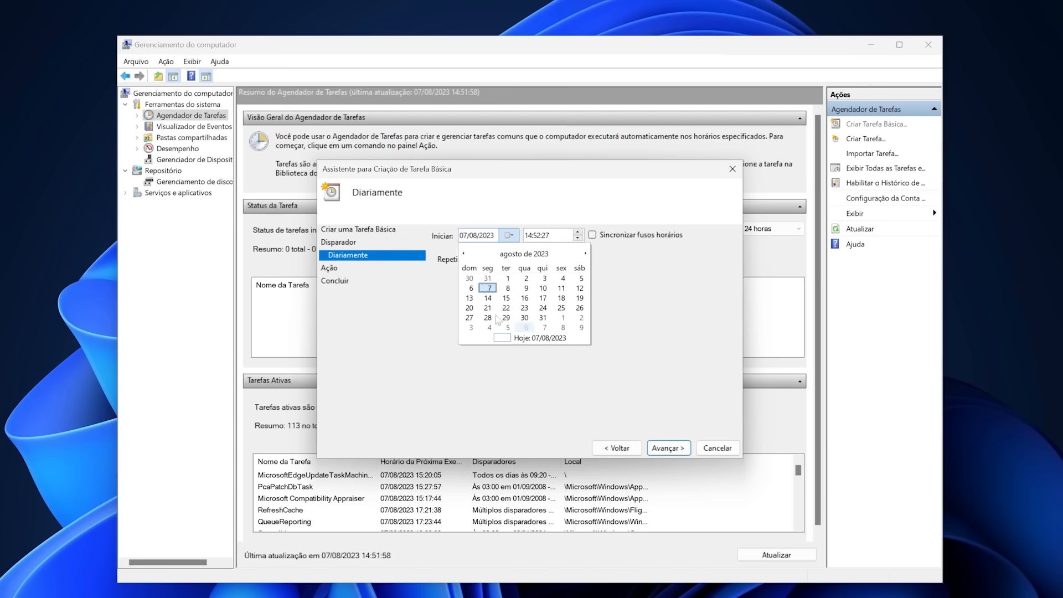
pyautogui.click(581, 237)
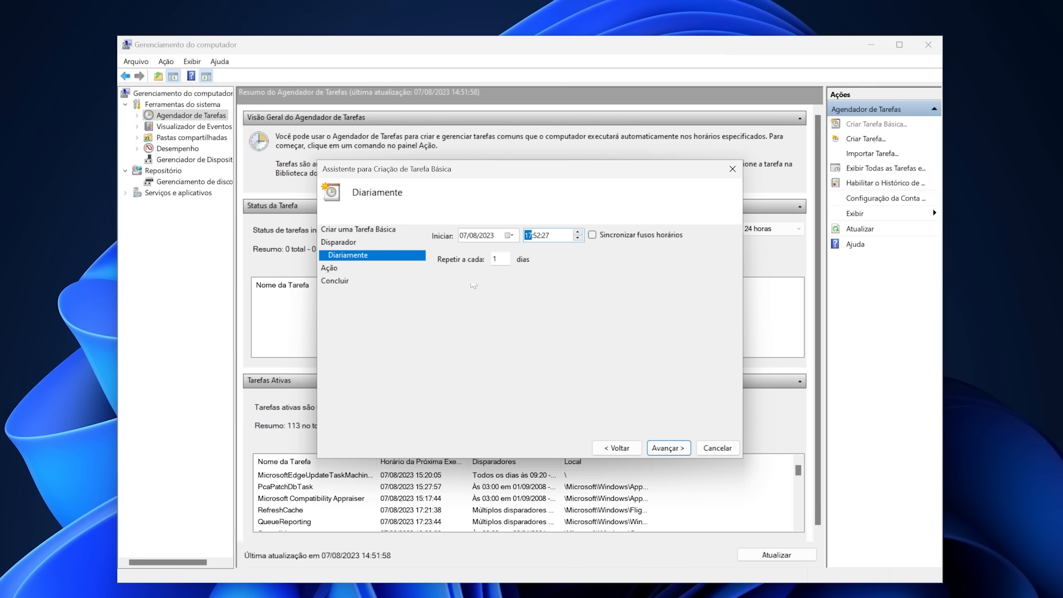
pyautogui.click(666, 448)
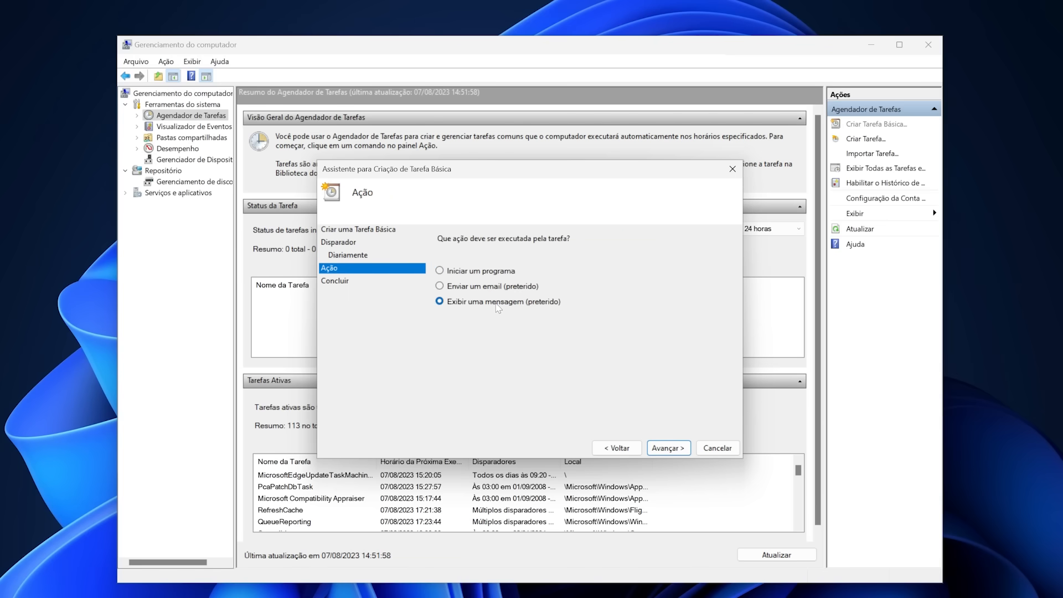
# Set the task's action to start a program and browse Este Computador for the program file.
pyautogui.click(668, 448)
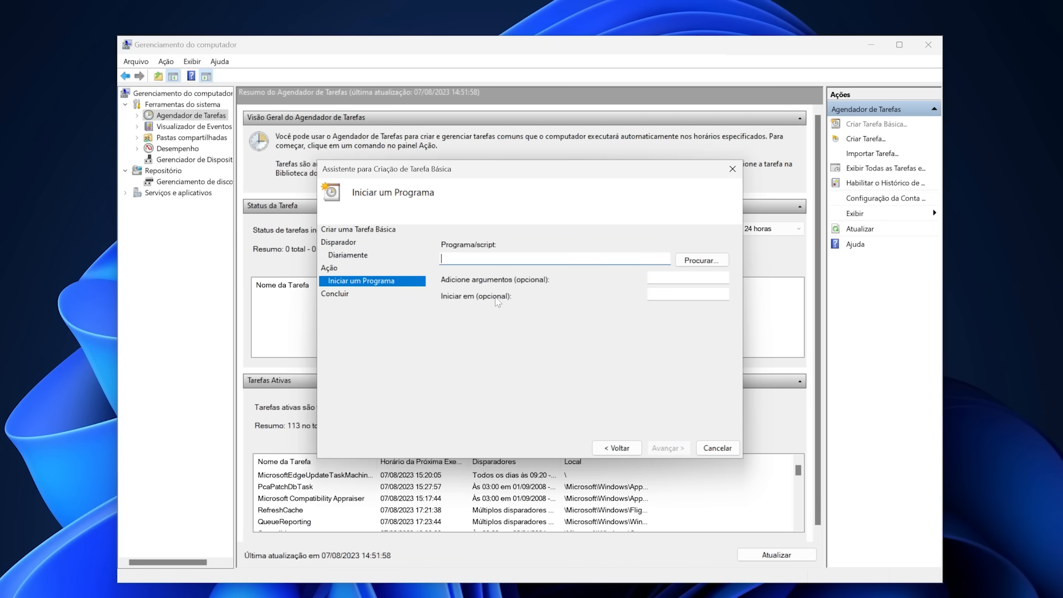
pyautogui.click(701, 261)
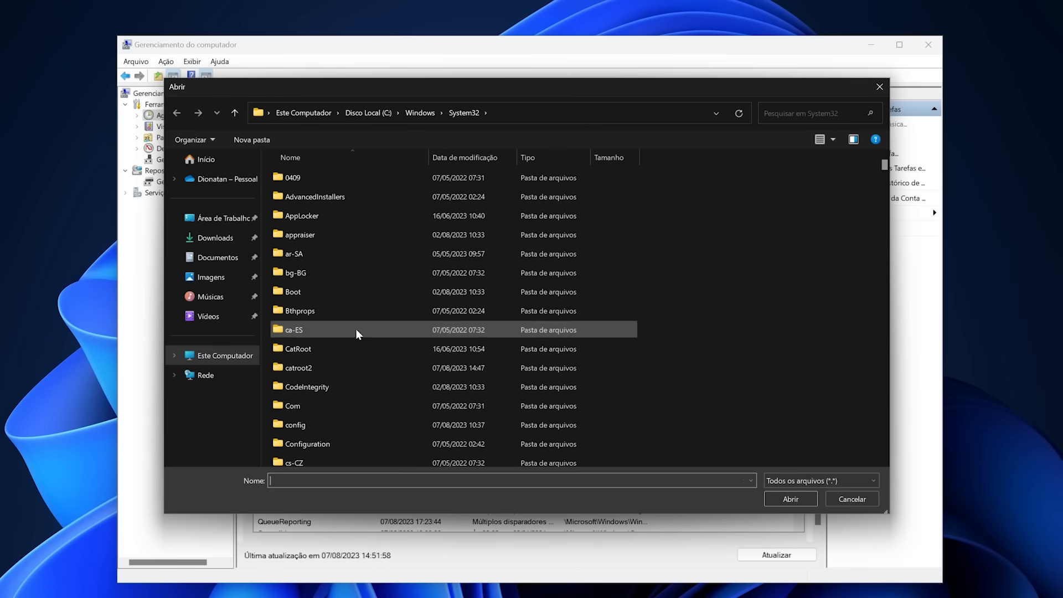
pyautogui.click(220, 355)
pyautogui.doubleClick(321, 188)
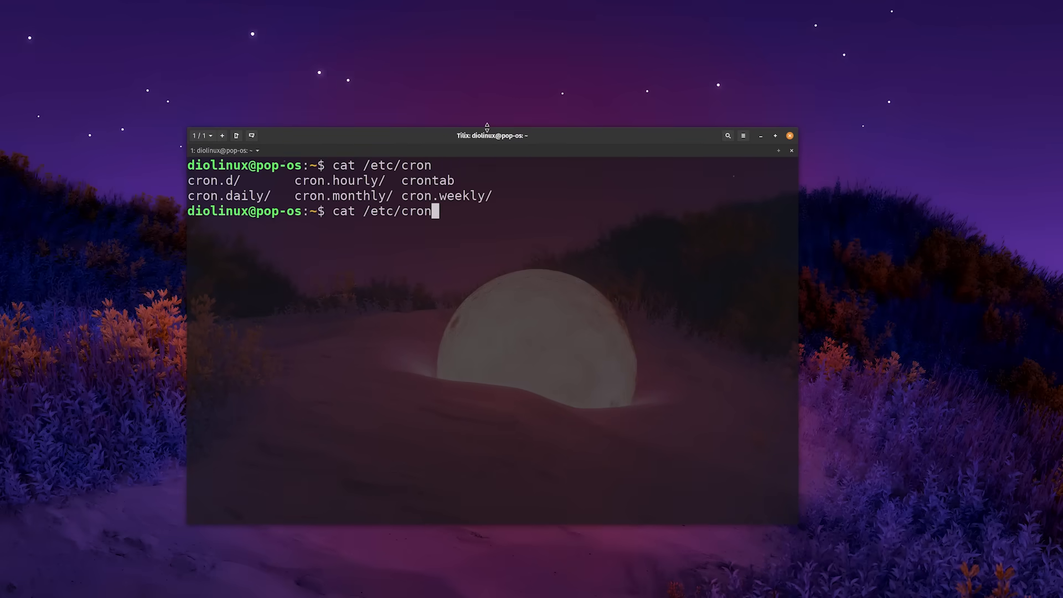
# Switch to the Tilix terminal, display /etc/crontab in an enlarged window and highlight its job definitions.
pyautogui.press('Tab')
pyautogui.press('Return')
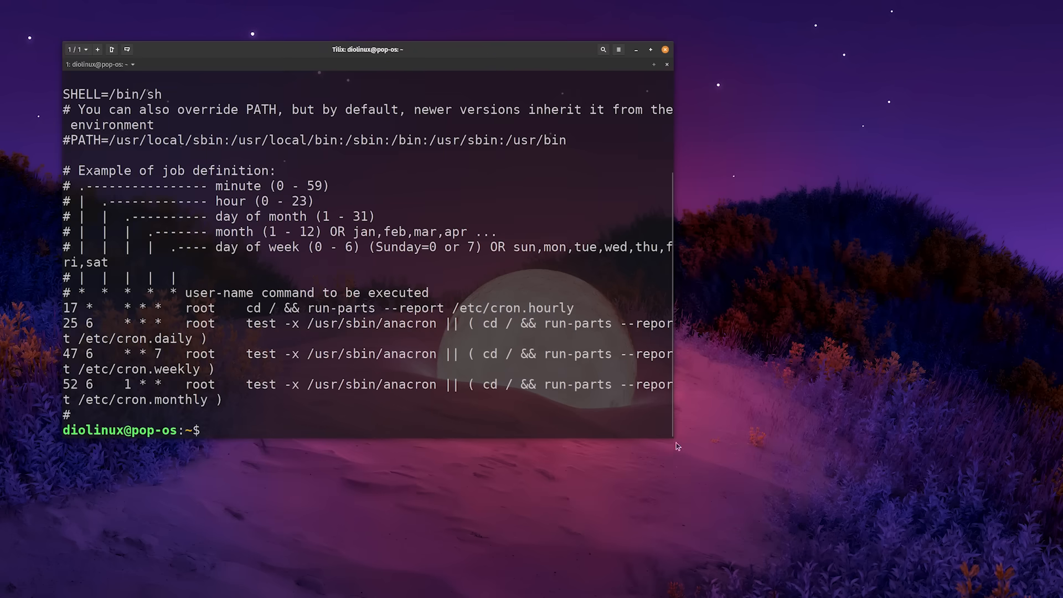
pyautogui.moveTo(677, 446); pyautogui.dragTo(1061, 562)
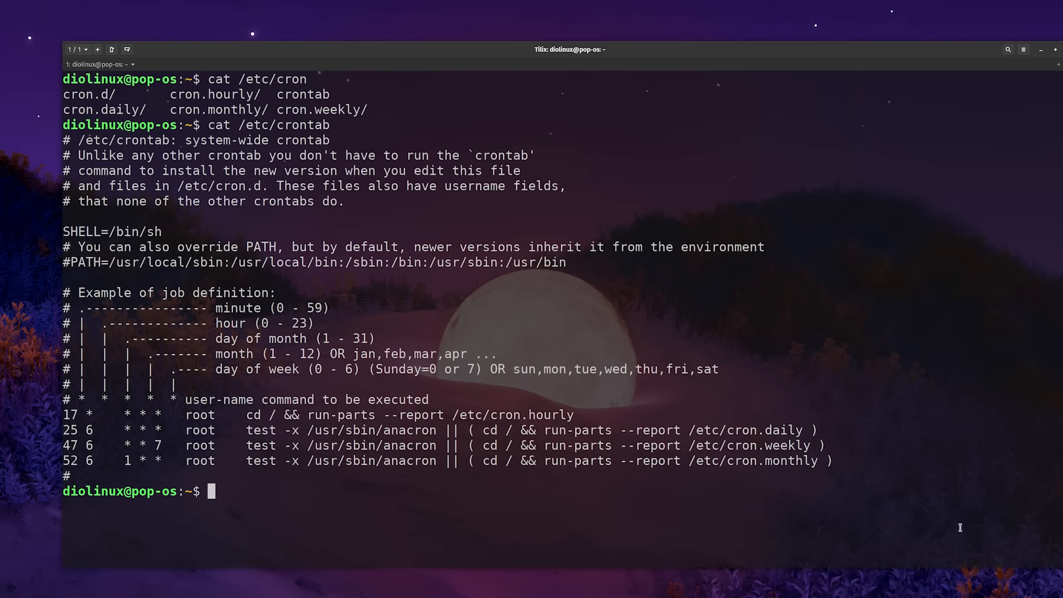
pyautogui.moveTo(843, 461); pyautogui.dragTo(78, 395)
pyautogui.click(282, 375)
pyautogui.moveTo(919, 457); pyautogui.dragTo(68, 142)
pyautogui.click(461, 487)
# Search Google for "crontab generator" and browse the results.
pyautogui.press('Return')
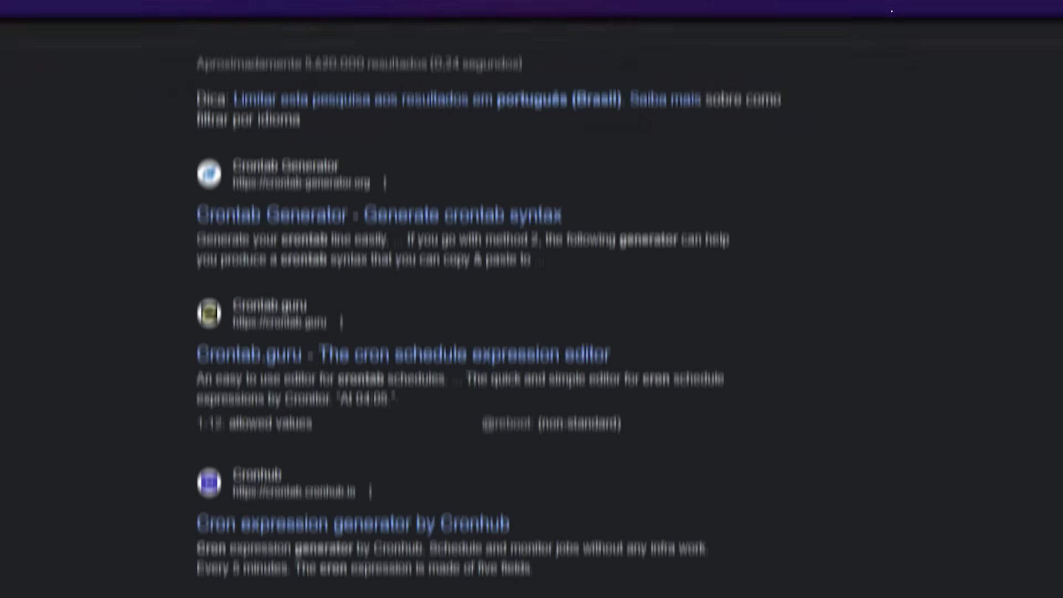
pyautogui.scroll(-2, 531, 310)
pyautogui.scroll(-5, 532, 310)
pyautogui.scroll(-5, 531, 310)
pyautogui.scroll(-5, 531, 310)
pyautogui.scroll(-5, 532, 310)
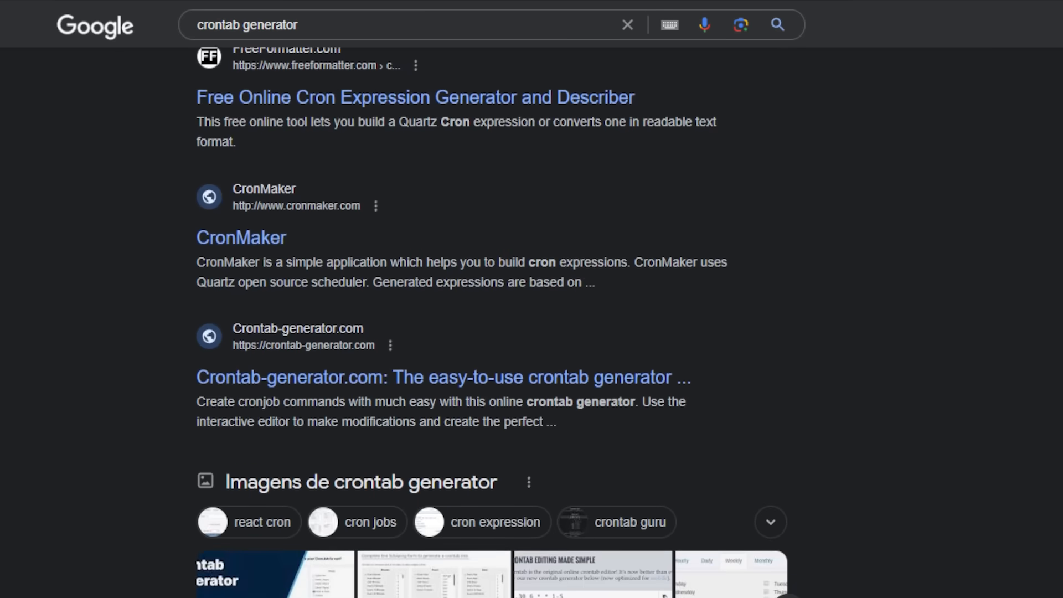
pyautogui.scroll(-3, 532, 310)
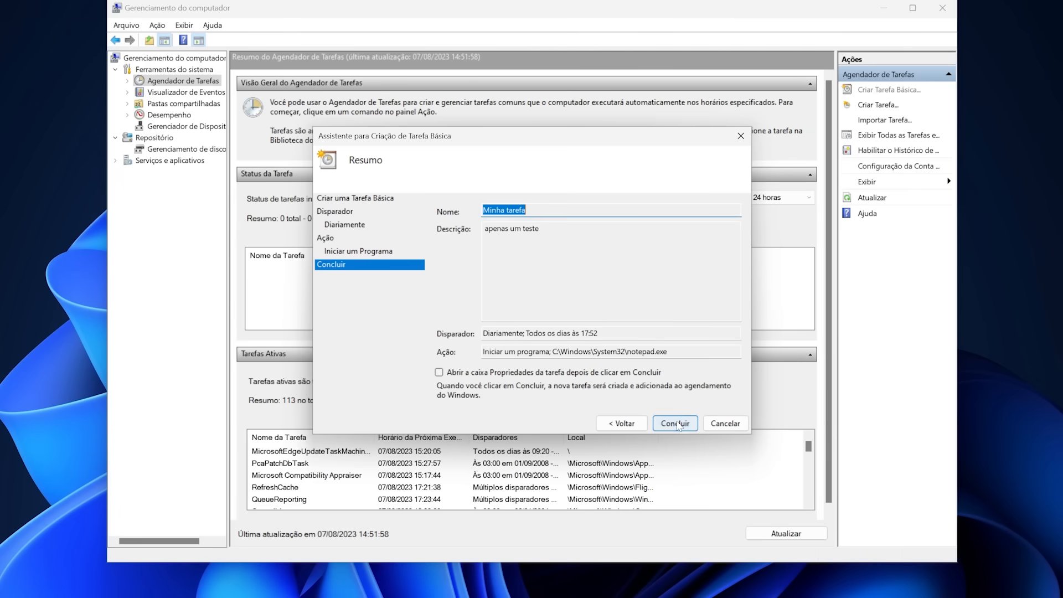
# Finish creating "Minha tarefa", which runs C:\Windows\System32\notepad.exe daily, and request the list of all running tasks.
pyautogui.click(676, 424)
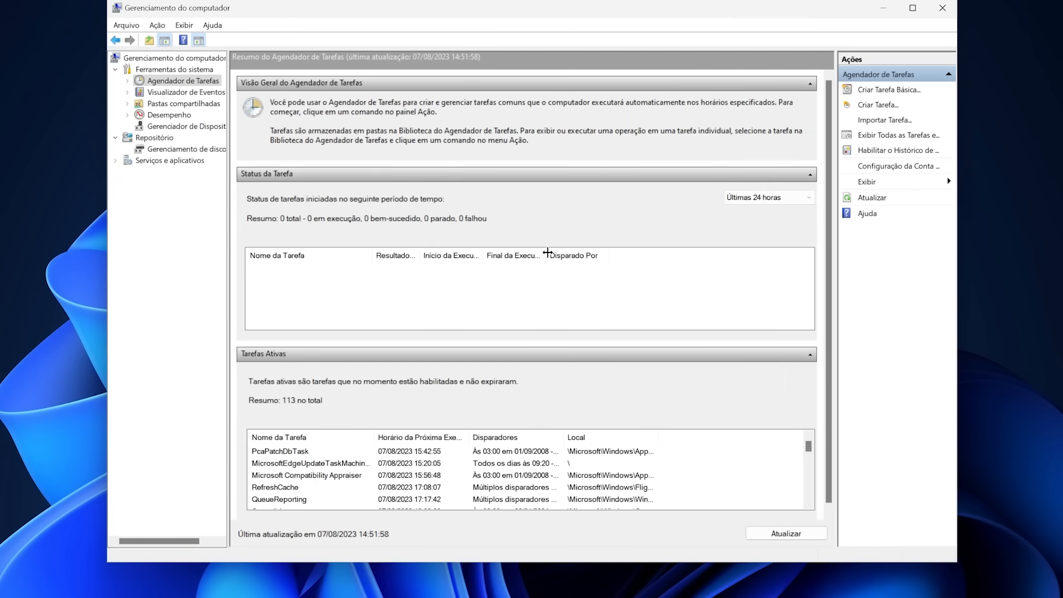
pyautogui.click(906, 140)
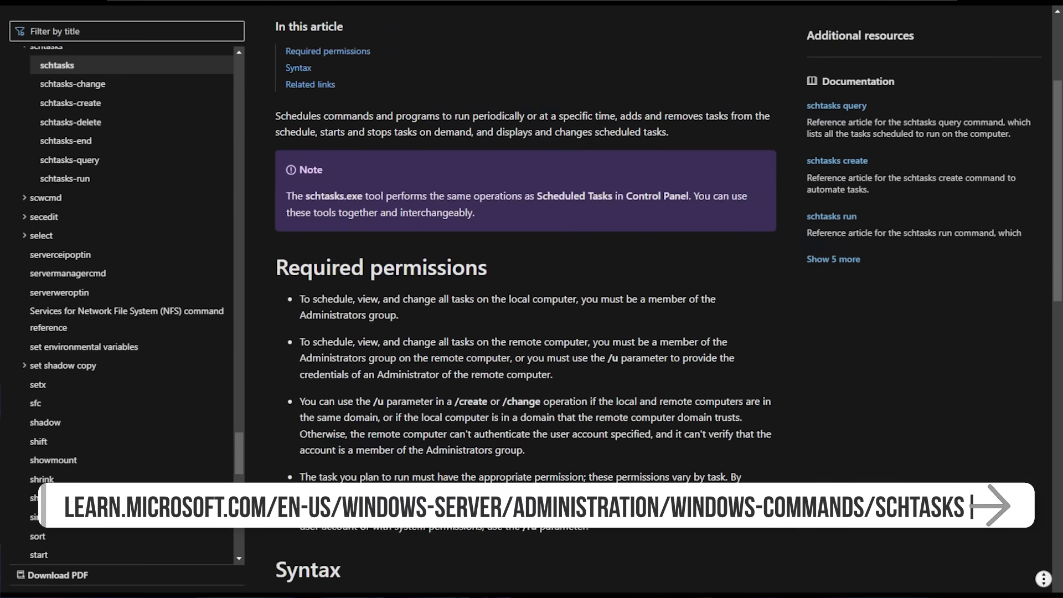
# Switch to the Microsoft Learn page on schtasks and read its required permissions and syntax.
pyautogui.scroll(-4, 526, 305)
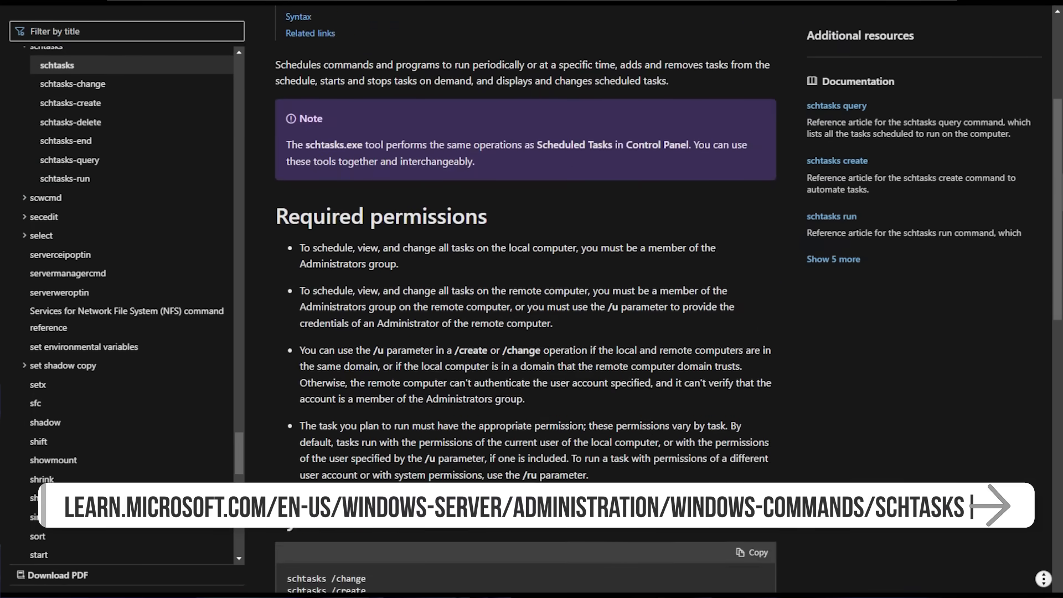
pyautogui.scroll(-3, 1038, 543)
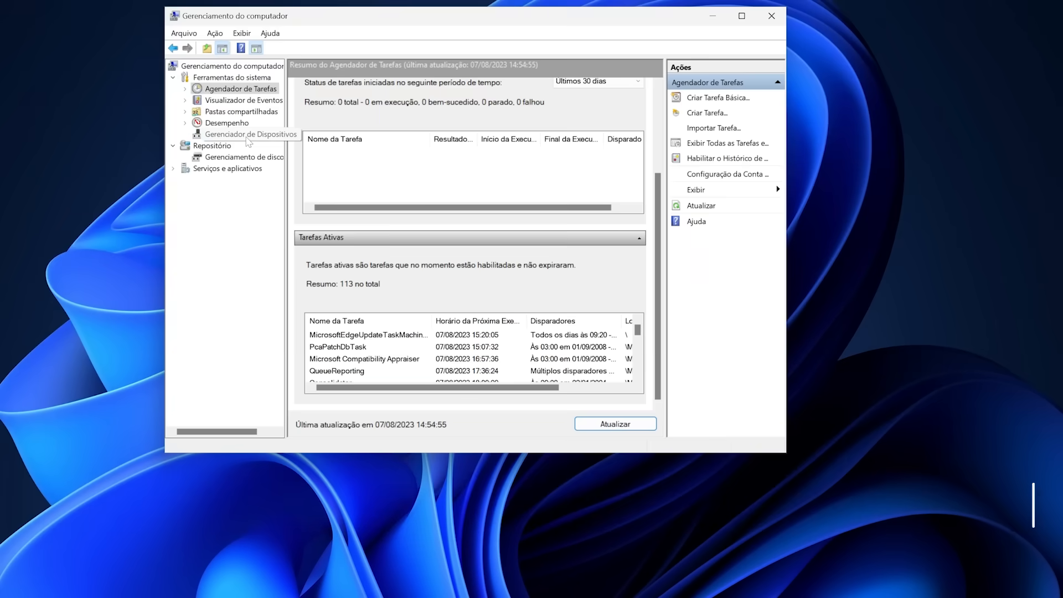
# Display Gerenciador de Dispositivos in Gerenciamento do computador, and enlarge and reposition the window.
pyautogui.click(247, 139)
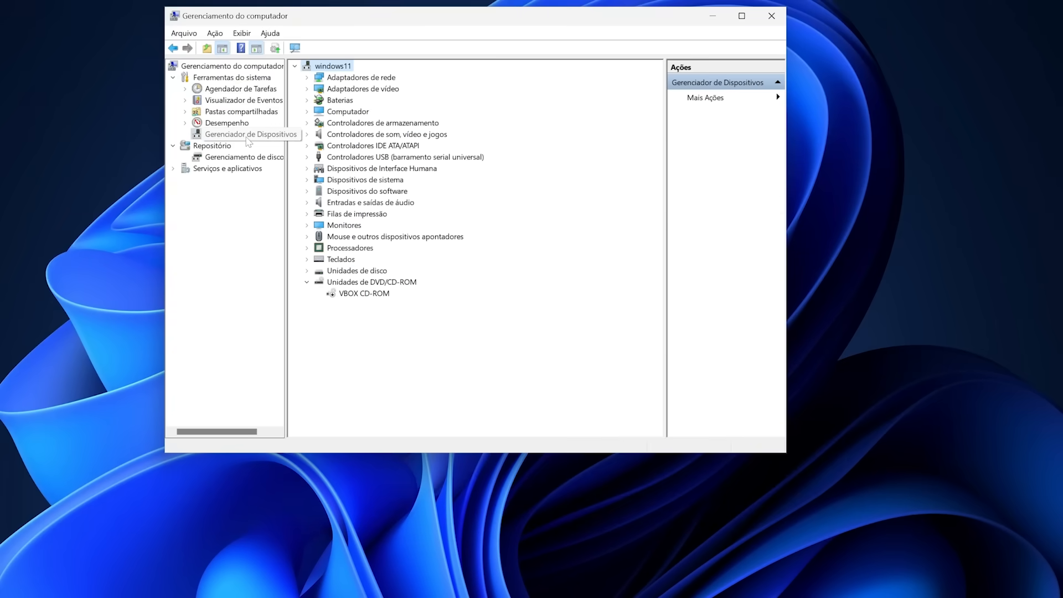
pyautogui.moveTo(788, 455); pyautogui.dragTo(962, 593)
pyautogui.moveTo(559, 17); pyautogui.dragTo(437, 8)
# Expand the device categories from network adapters through monitors and examine the devices they contain.
pyautogui.click(179, 65)
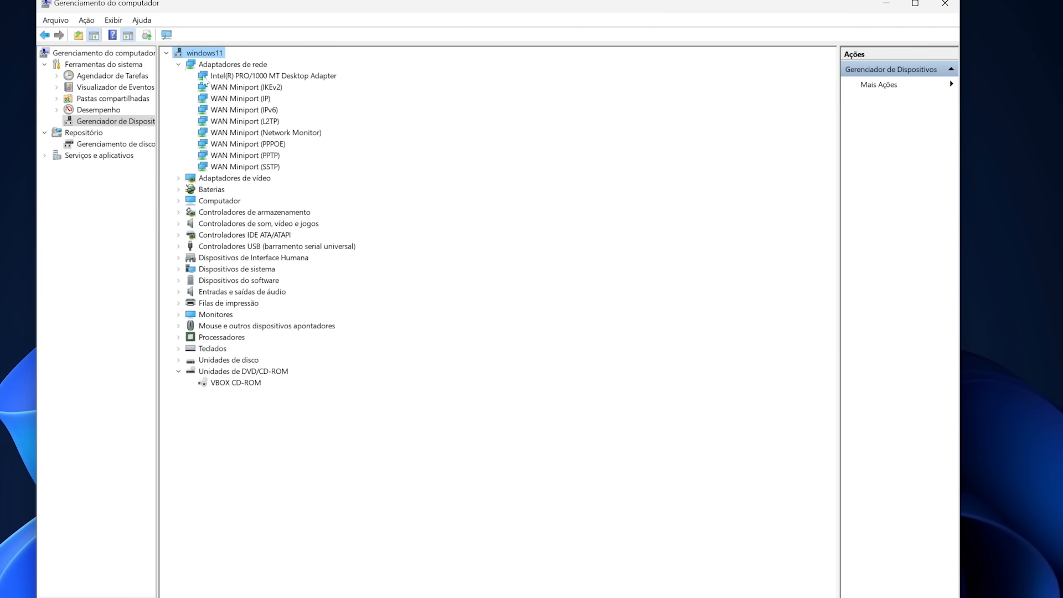
pyautogui.click(179, 178)
pyautogui.click(178, 201)
pyautogui.click(179, 234)
pyautogui.click(178, 257)
pyautogui.click(178, 280)
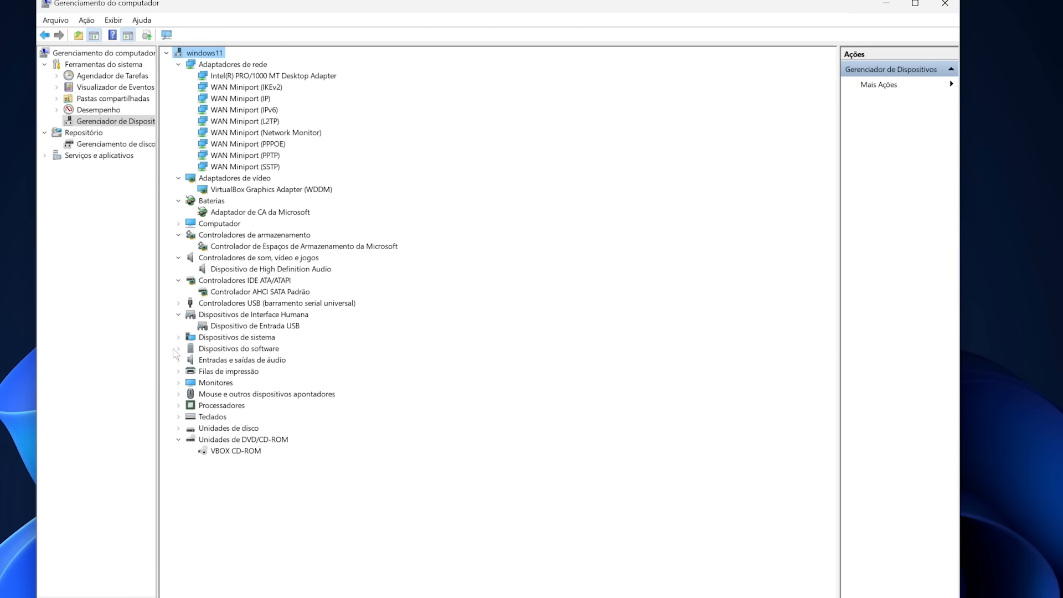
pyautogui.click(178, 337)
pyautogui.scroll(-2, 313, 358)
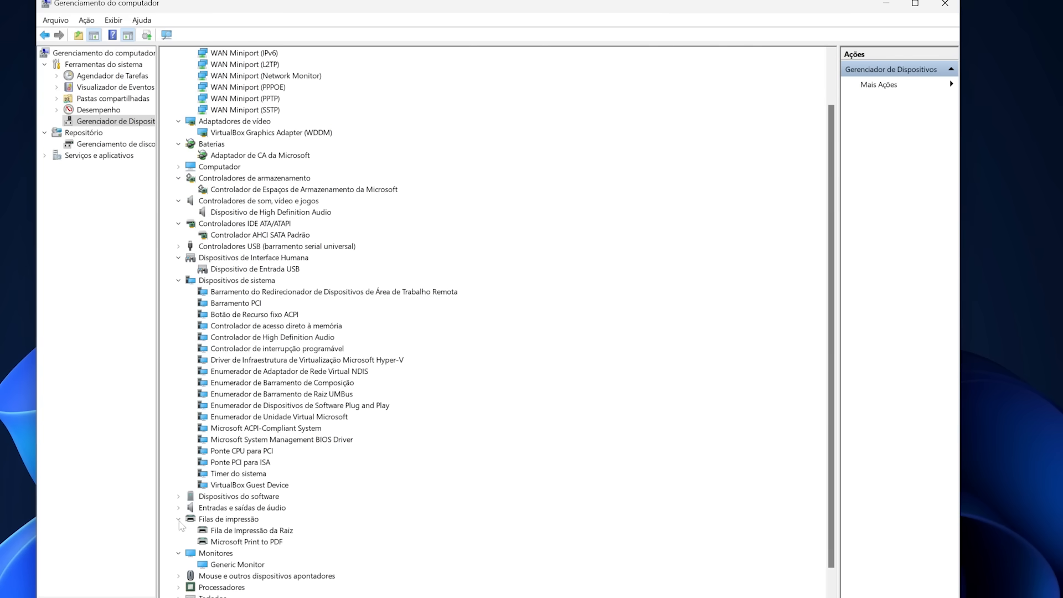
pyautogui.scroll(-2, 300, 483)
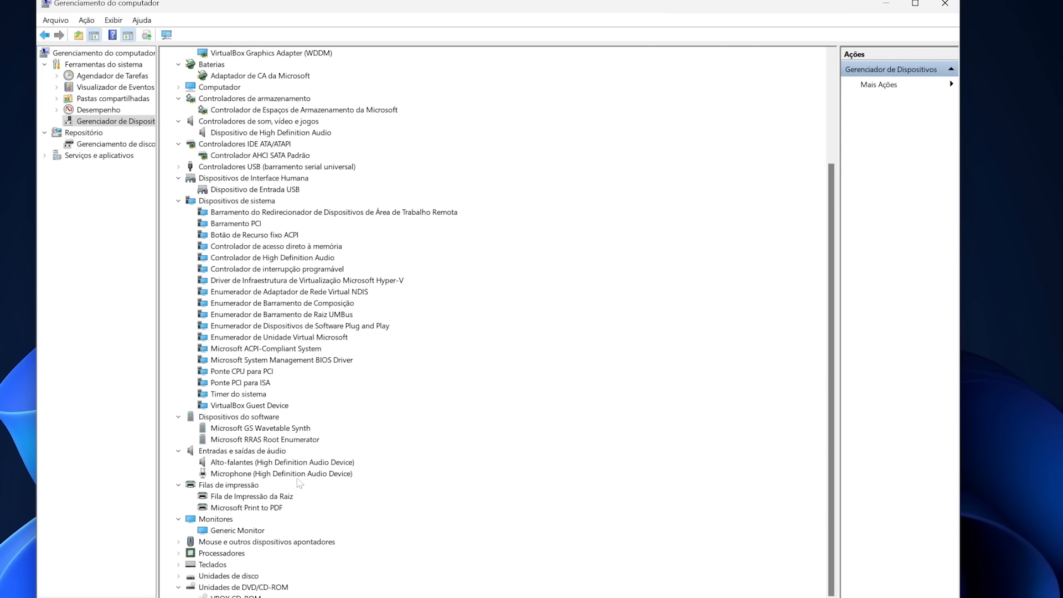
# Expand the processors category and inspect the driver details in the first AMD Ryzen 7 5700G's properties.
pyautogui.click(178, 554)
pyautogui.doubleClick(321, 542)
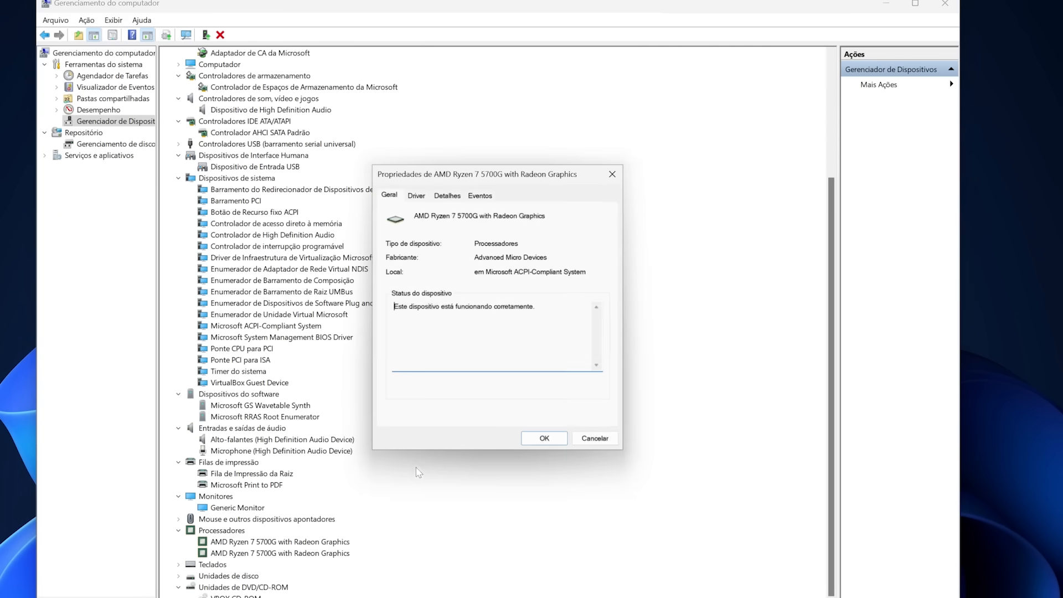
pyautogui.click(419, 196)
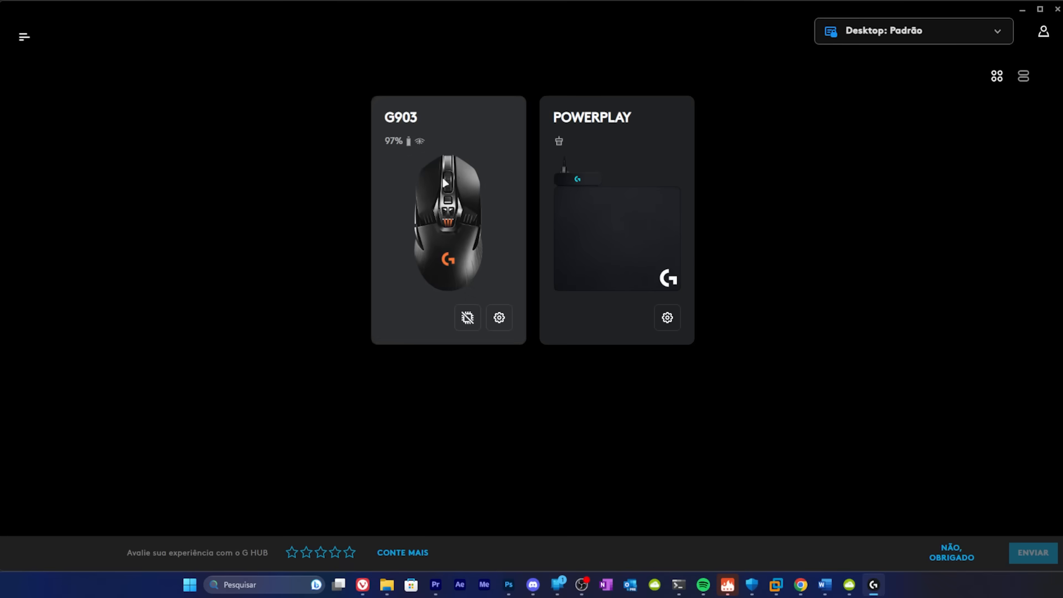
# Switch to Logitech G HUB and review the G903 mouse's DPI, button assignment and lighting settings.
pyautogui.click(445, 184)
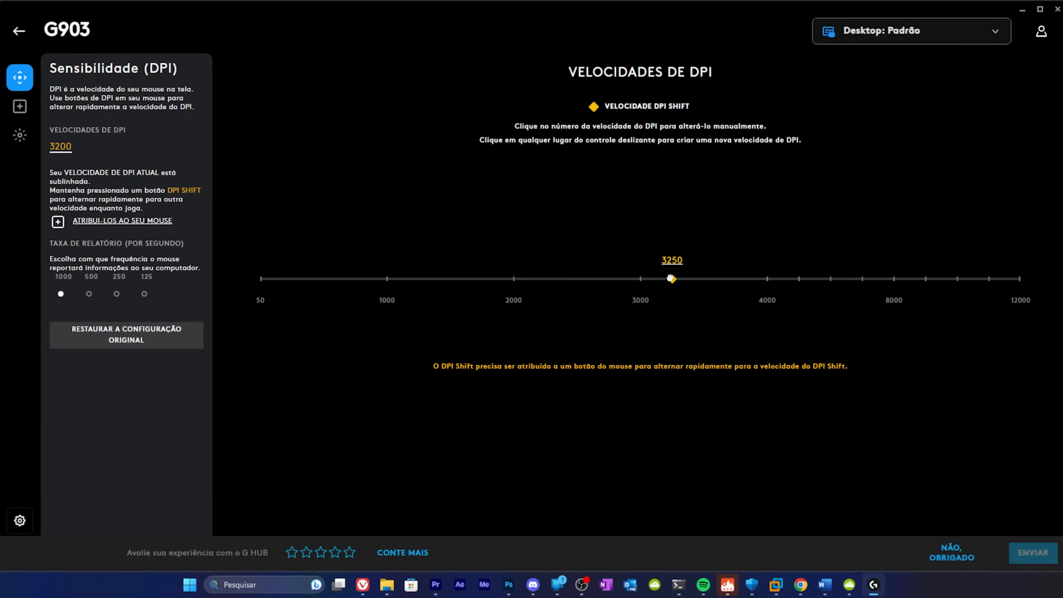
pyautogui.click(20, 106)
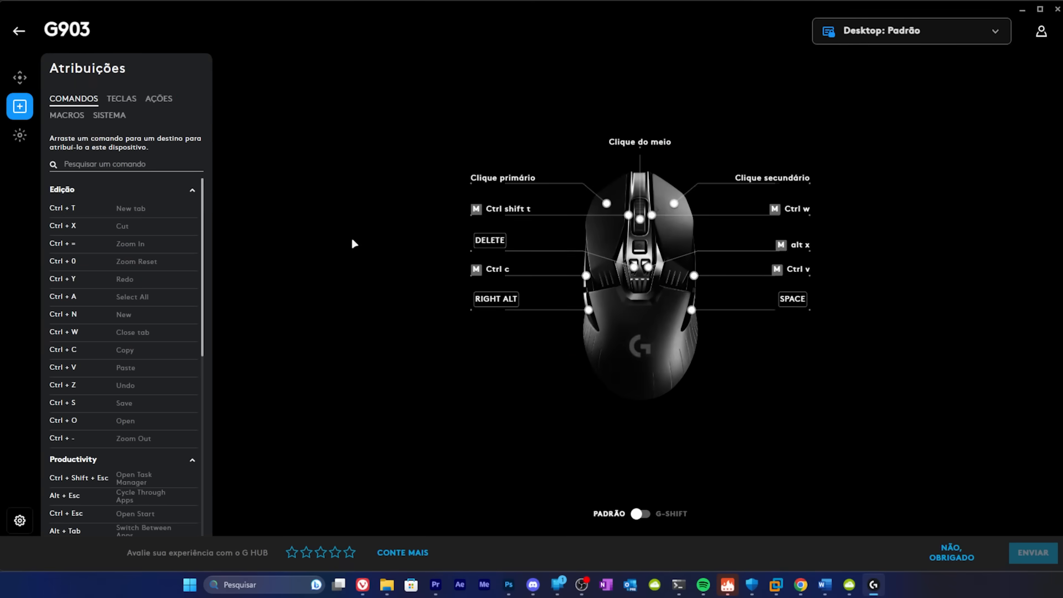
pyautogui.scroll(-10, 108, 292)
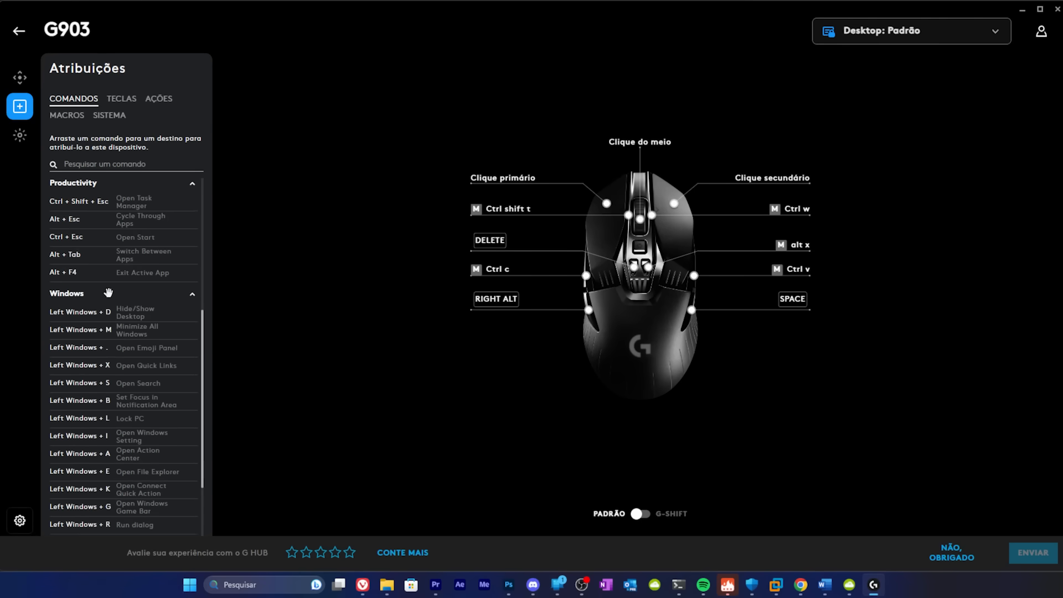
pyautogui.scroll(10, 103, 365)
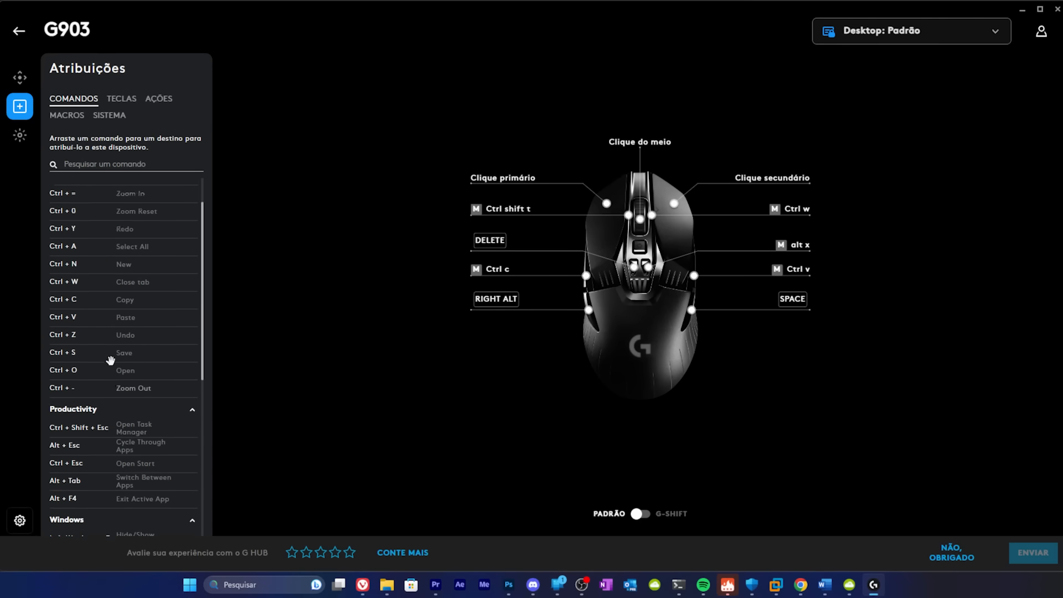
pyautogui.click(16, 142)
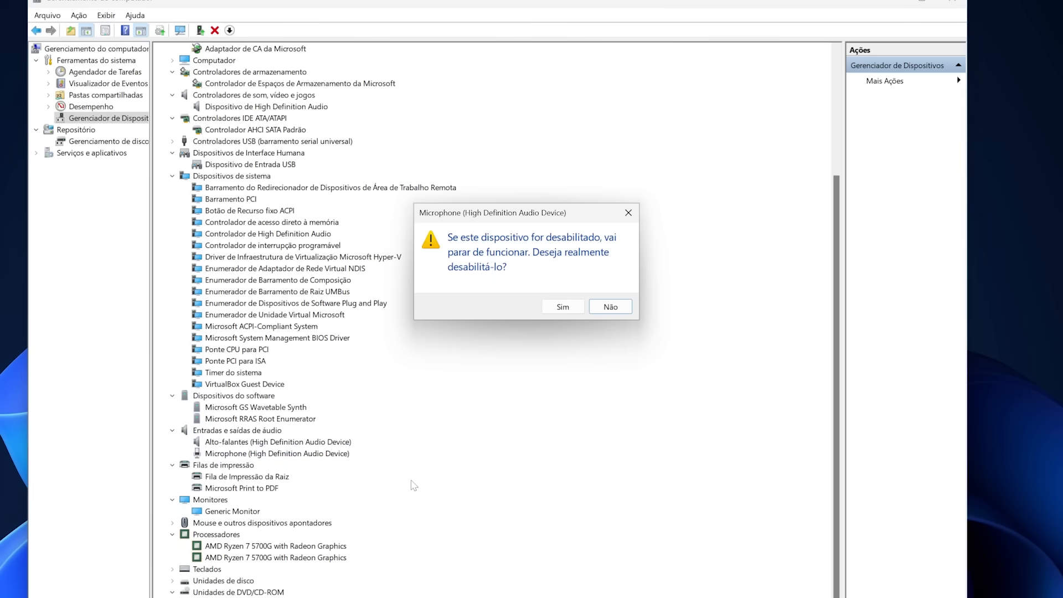
# Disable the Microphone (High Definition Audio Device) in Gerenciador de Dispositivos.
pyautogui.click(563, 308)
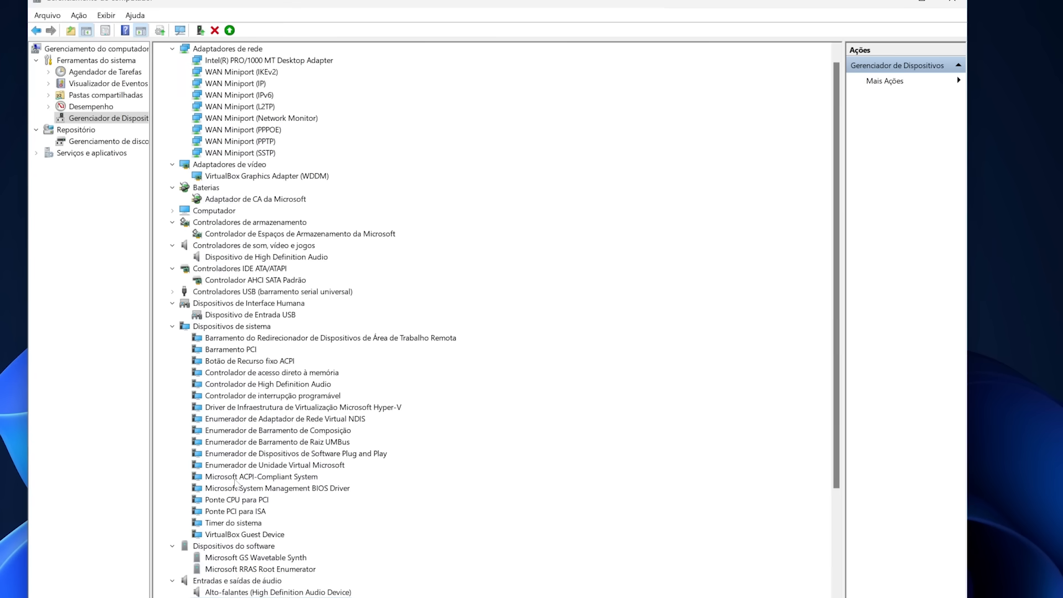
# Switch to CPU-X on Linux and review its cache, motherboard, system and graphics information.
pyautogui.scroll(-2, 294, 498)
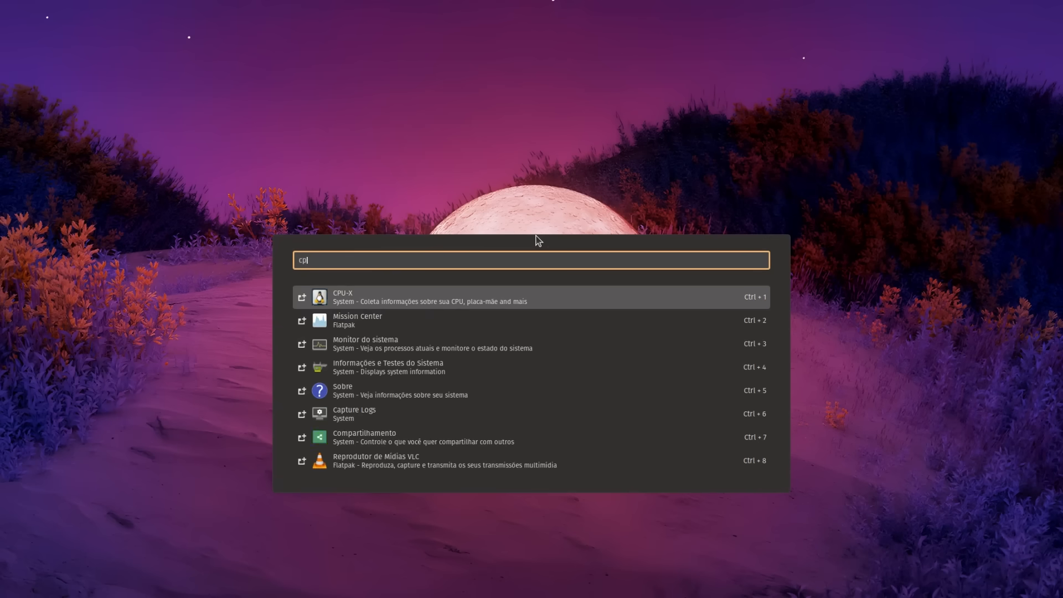
pyautogui.write('pu')
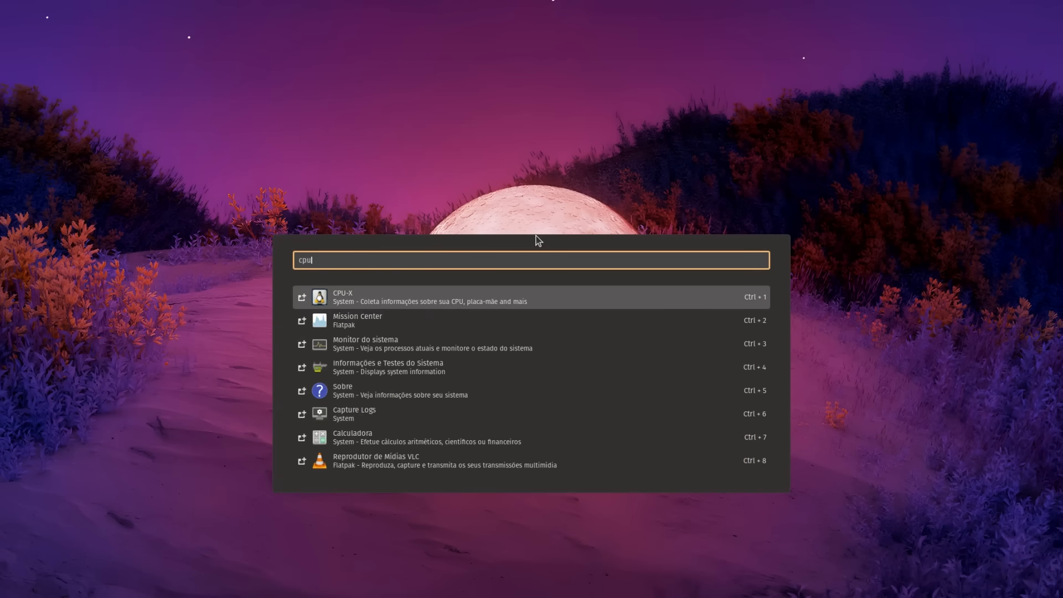
pyautogui.press('Return')
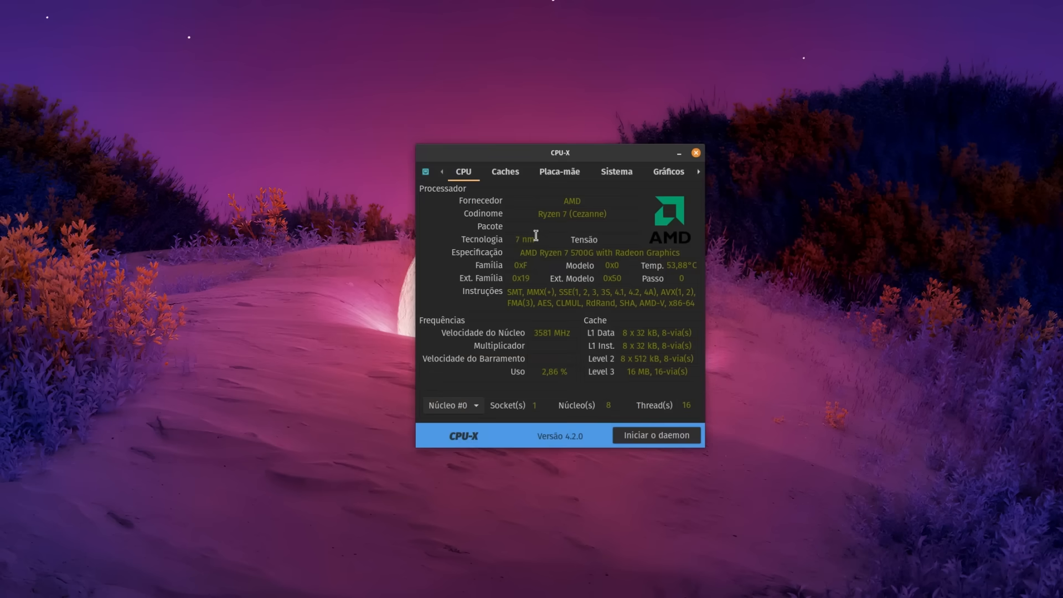
pyautogui.click(497, 175)
pyautogui.click(559, 175)
pyautogui.click(615, 175)
pyautogui.click(666, 175)
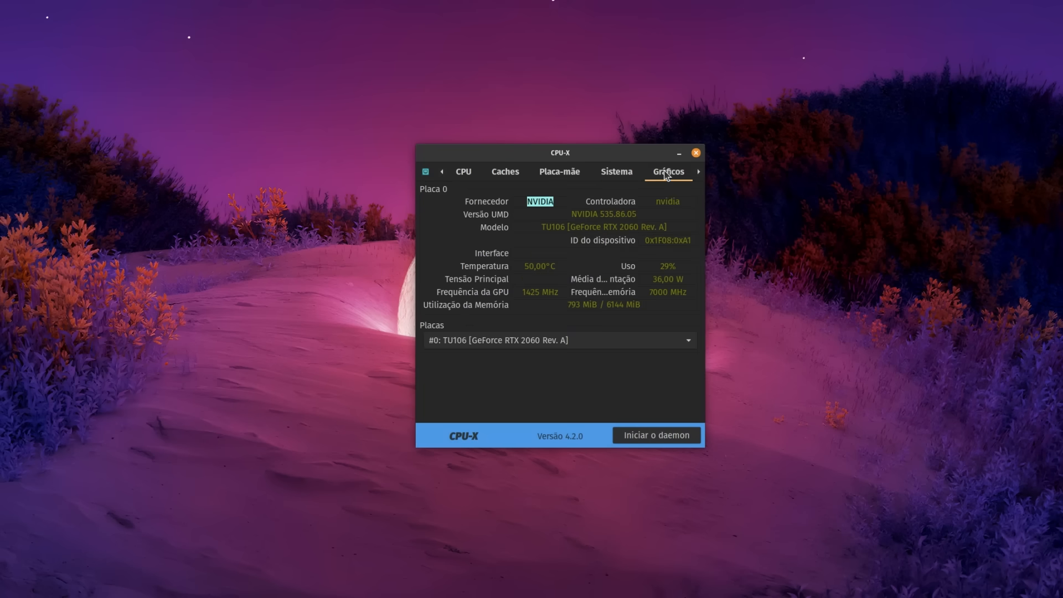
# Switch to NVIDIA Settings and move its window clear of CPU-X.
pyautogui.press('super')
pyautogui.write('nvi')
pyautogui.press('Return')
pyautogui.moveTo(585, 161); pyautogui.dragTo(152, 0)
# Switch to Pop!_Shop, examine the drivers listed among the installed items, and close the store.
pyautogui.press('super')
pyautogui.write('shop')
pyautogui.press('Return')
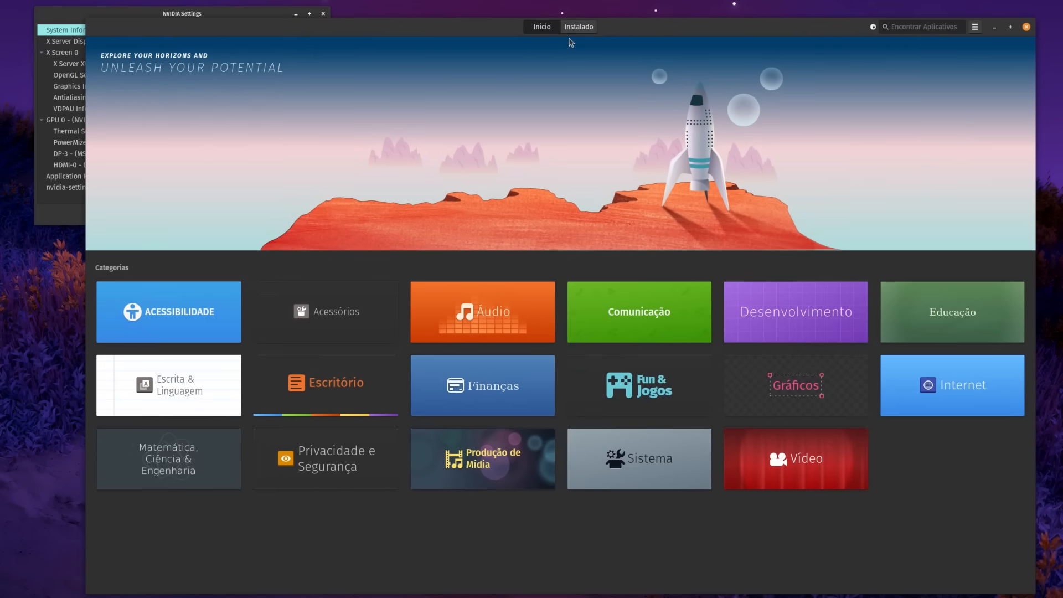
pyautogui.click(580, 27)
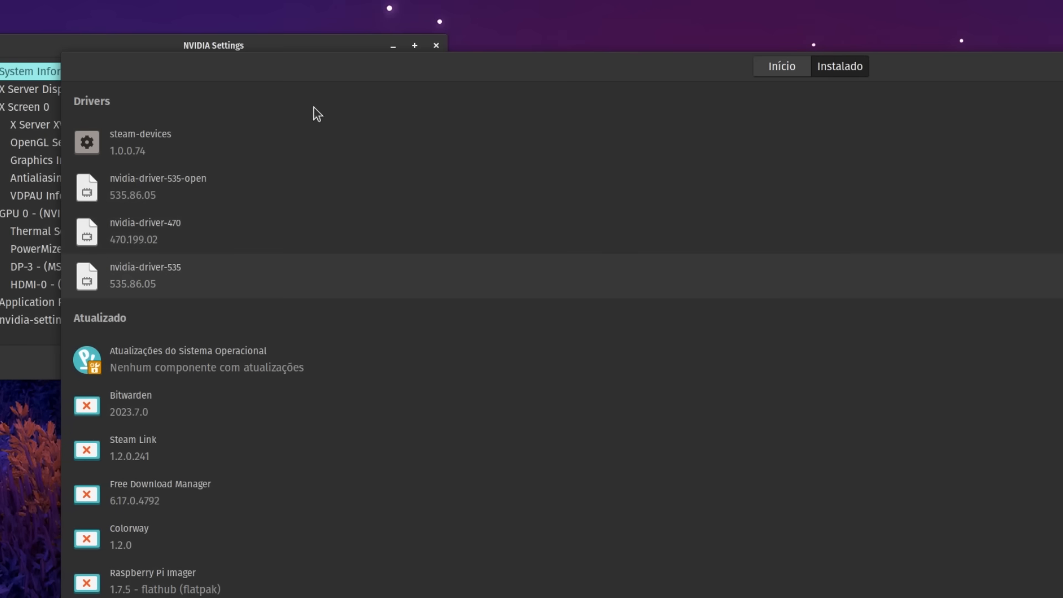
pyautogui.click(791, 60)
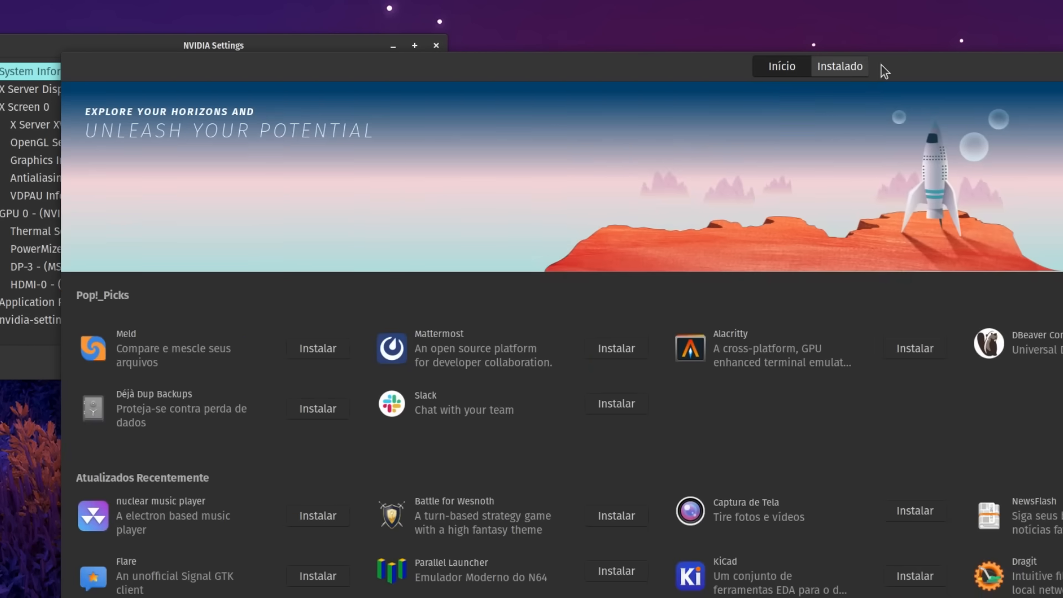
pyautogui.click(840, 73)
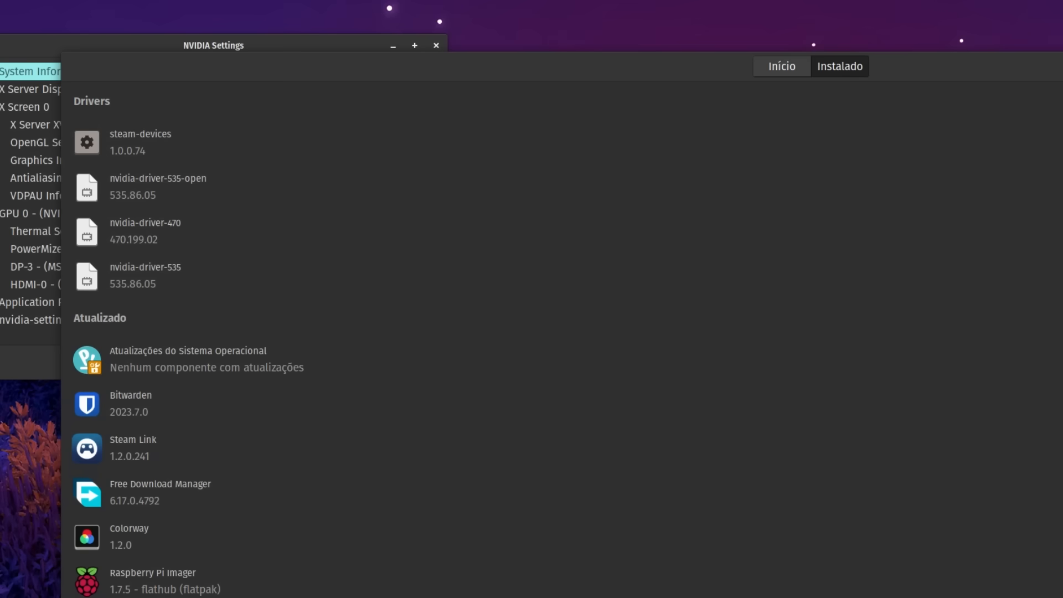
pyautogui.hotkey('alt', 'F4')
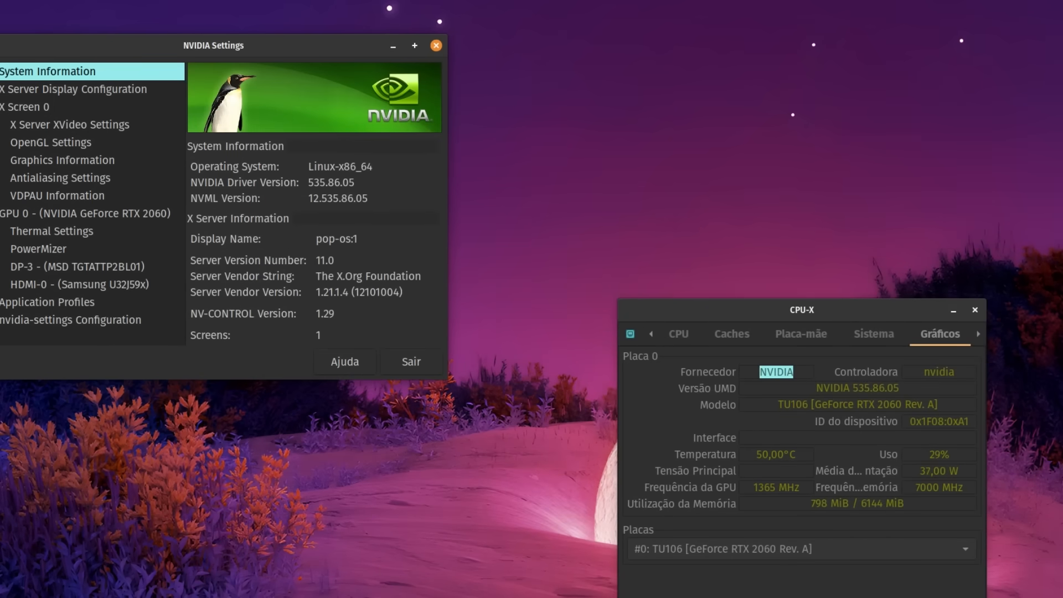
pyautogui.press('super')
pyautogui.write('inf')
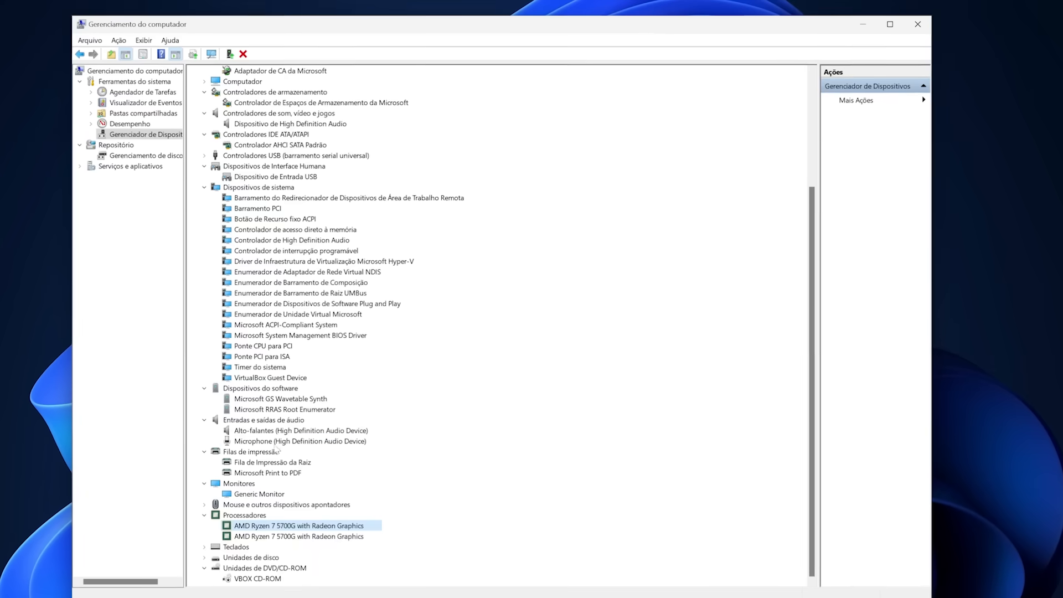
# Open the properties of Microphone (High Definition Audio Device) in Gerenciador de Dispositivos and check its driver details.
pyautogui.doubleClick(277, 441)
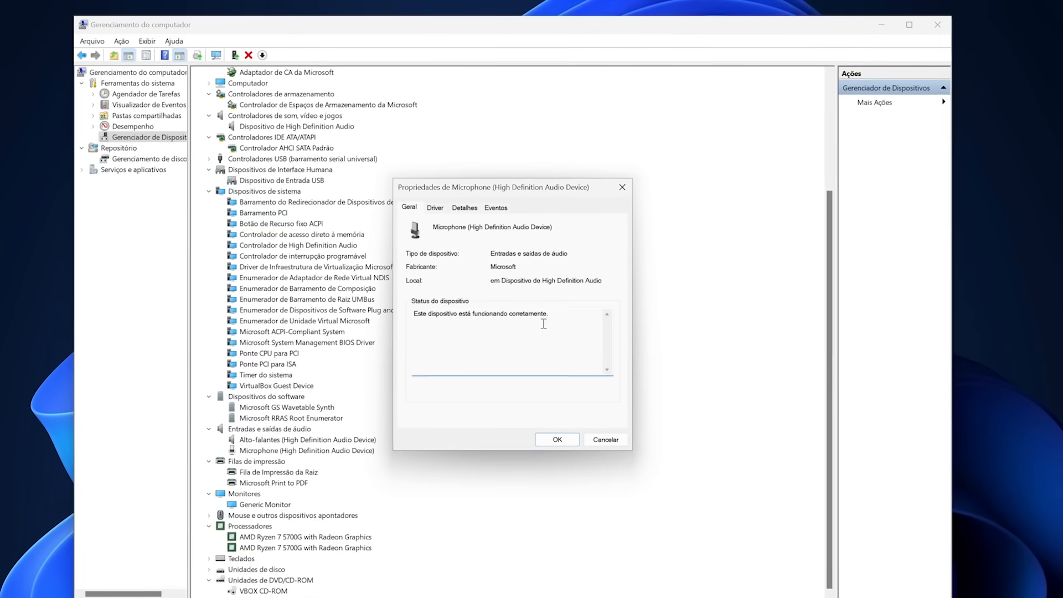
pyautogui.click(436, 208)
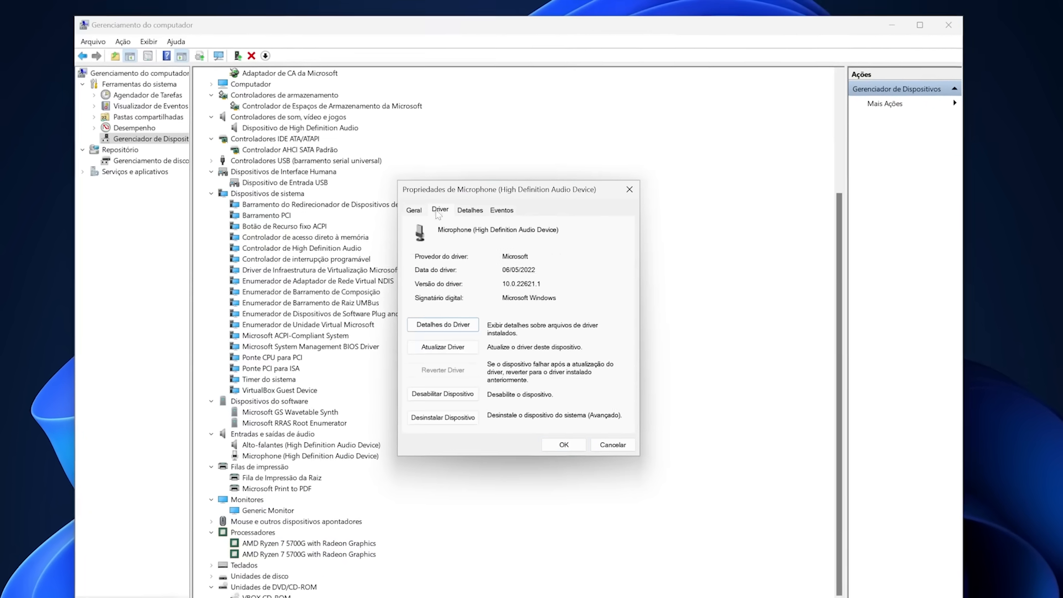
pyautogui.click(462, 333)
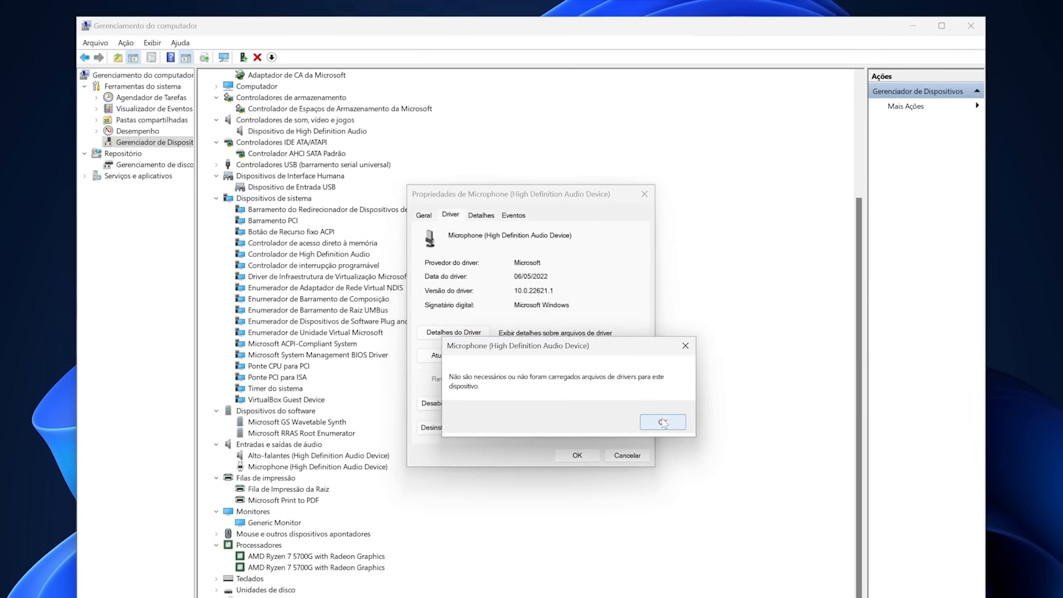
pyautogui.press('Return')
# Examine the microphone's available detail properties and its event history, closing its properties when done.
pyautogui.click(483, 216)
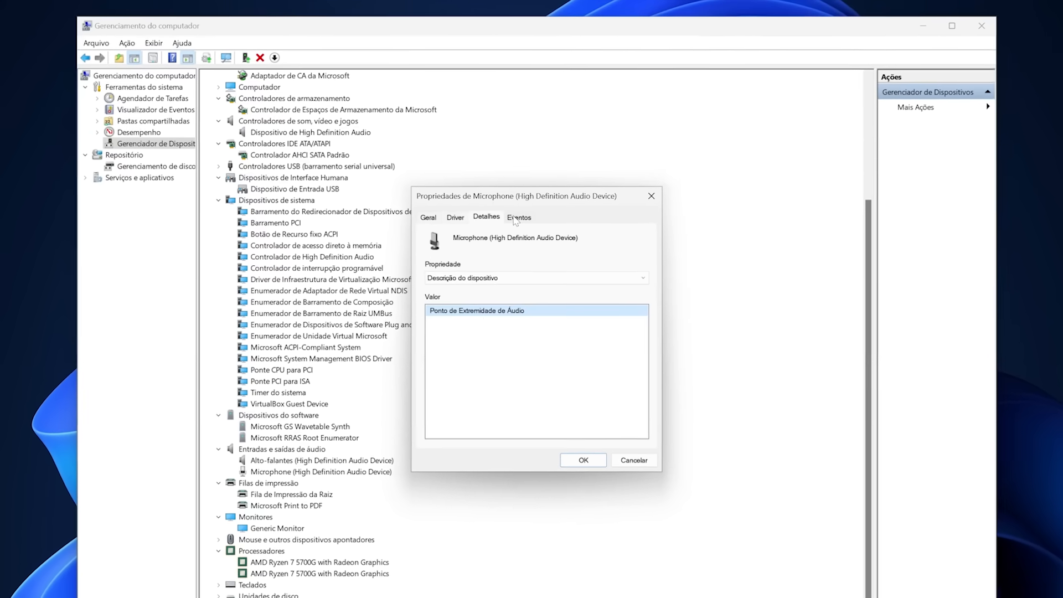
pyautogui.click(505, 278)
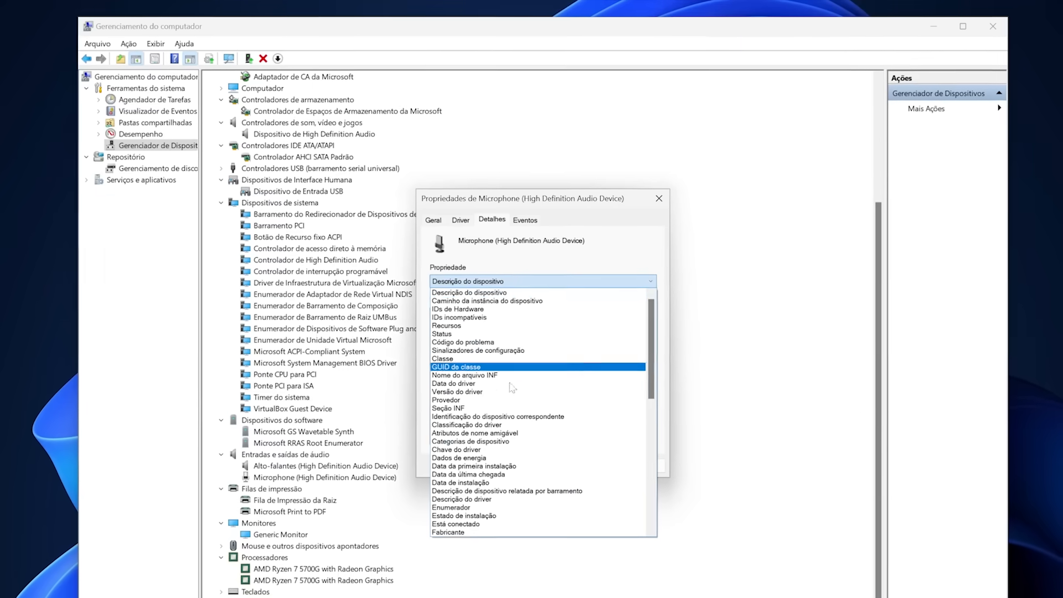
pyautogui.click(522, 384)
pyautogui.click(526, 221)
pyautogui.click(582, 308)
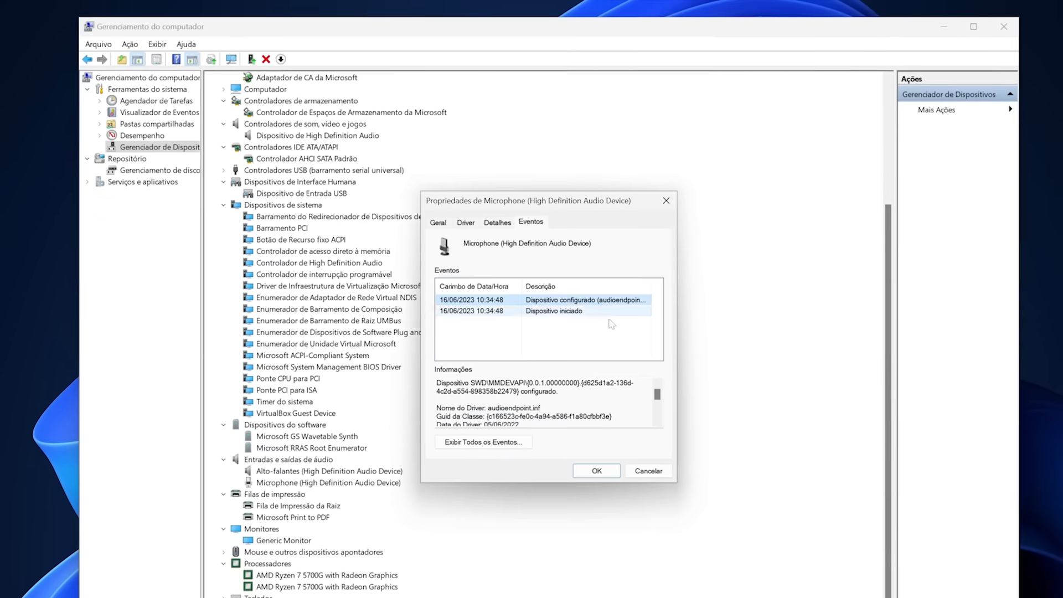
pyautogui.click(582, 301)
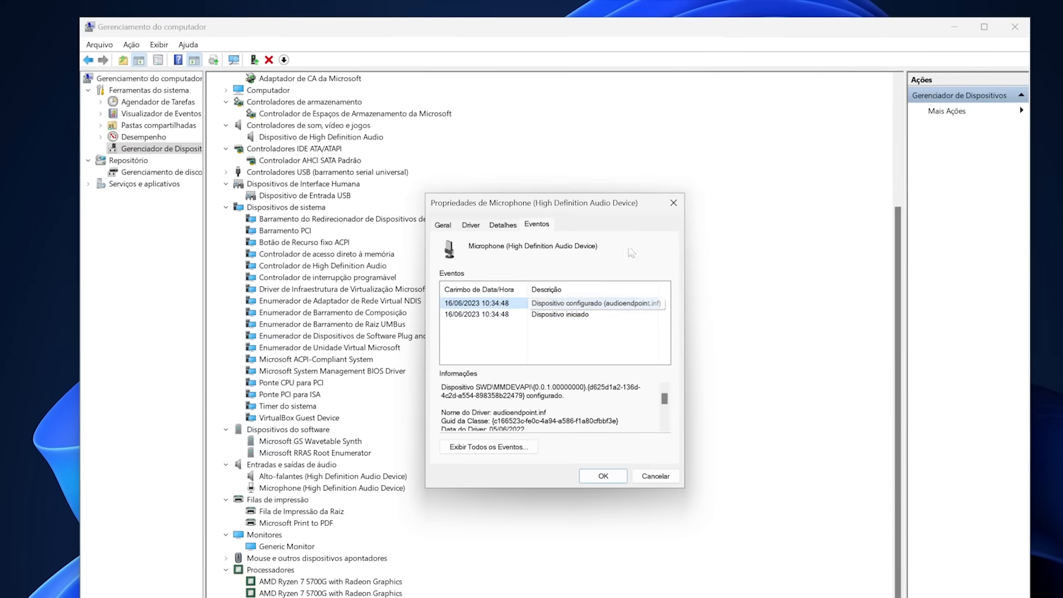
pyautogui.click(675, 203)
# Collapse the expanded device categories from storage controllers down to monitors.
pyautogui.rightClick(365, 489)
pyautogui.scroll(2, 310, 332)
pyautogui.click(229, 139)
pyautogui.click(232, 152)
pyautogui.click(231, 164)
pyautogui.click(232, 188)
pyautogui.click(231, 200)
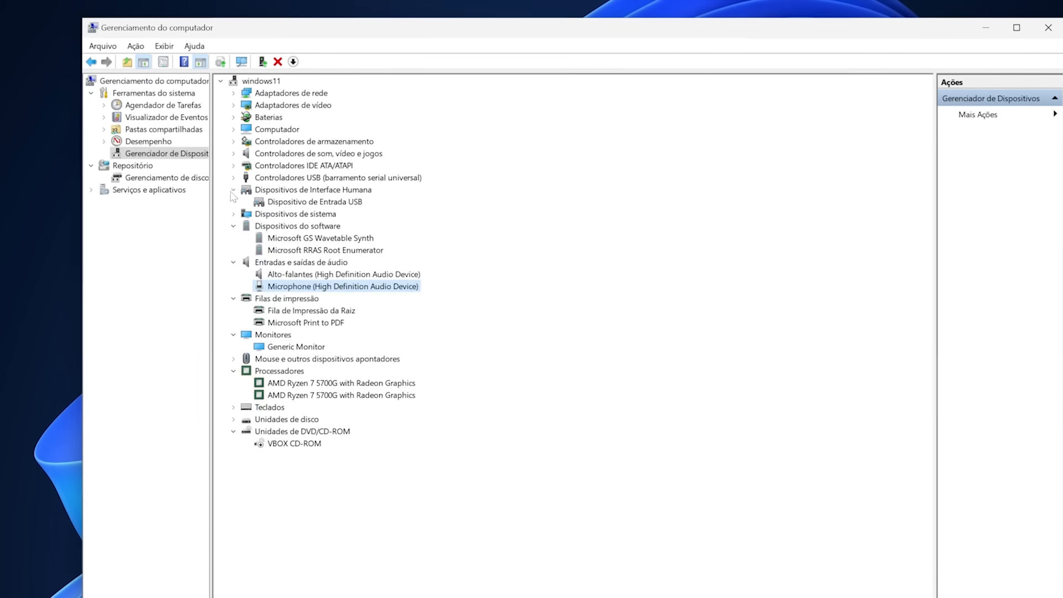
pyautogui.click(234, 251)
pyautogui.click(234, 214)
pyautogui.click(234, 239)
pyautogui.click(234, 250)
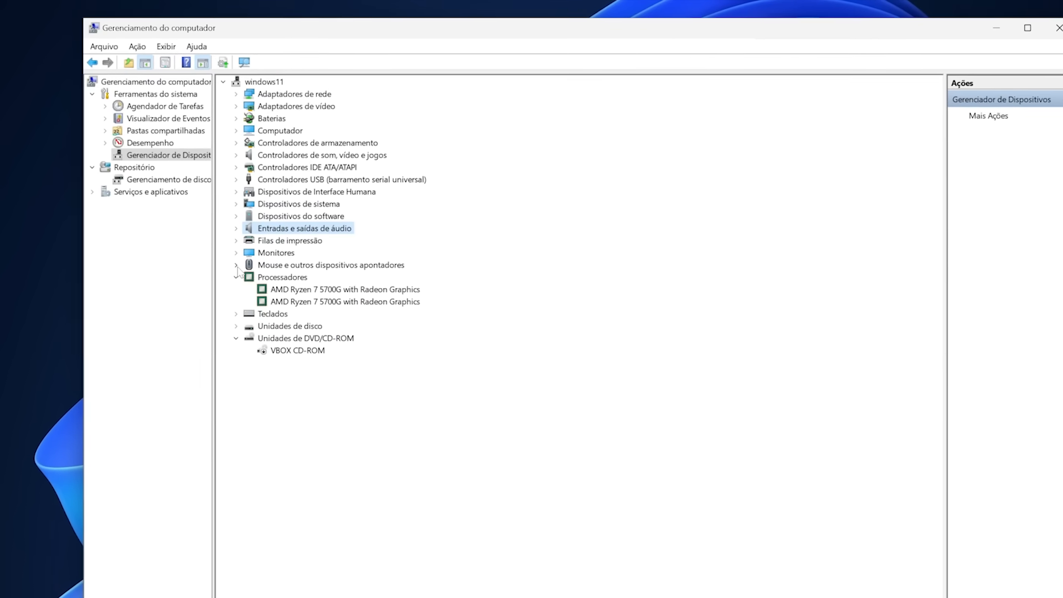
# Expand the mouse and pointing devices category and inspect the Microsoft PS/2 Mouse's driver and detail properties.
pyautogui.click(234, 263)
pyautogui.click(310, 278)
pyautogui.click(320, 290)
pyautogui.rightClick(342, 279)
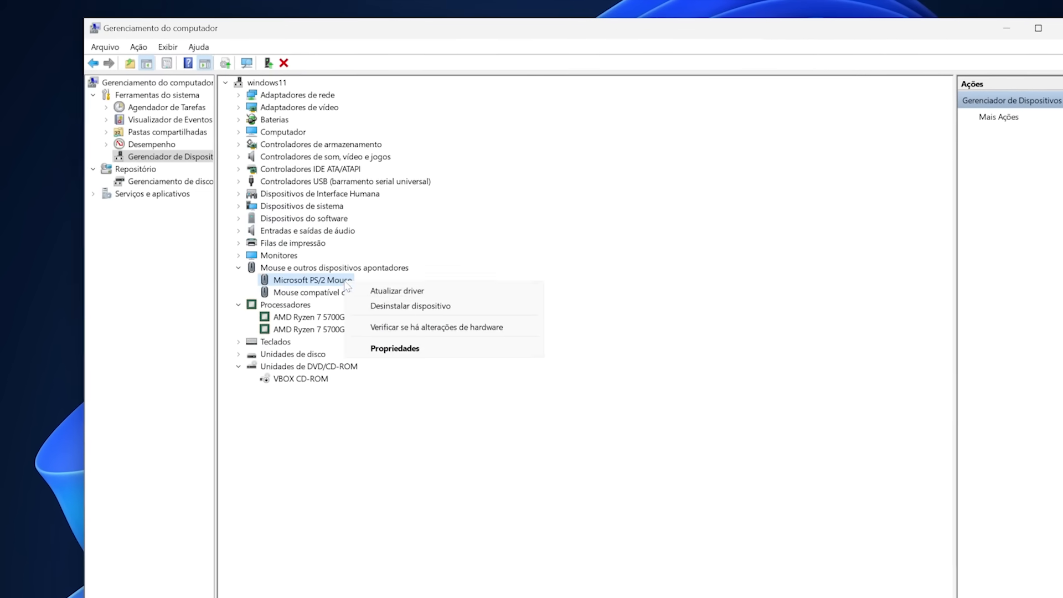
pyautogui.click(418, 353)
pyautogui.click(498, 237)
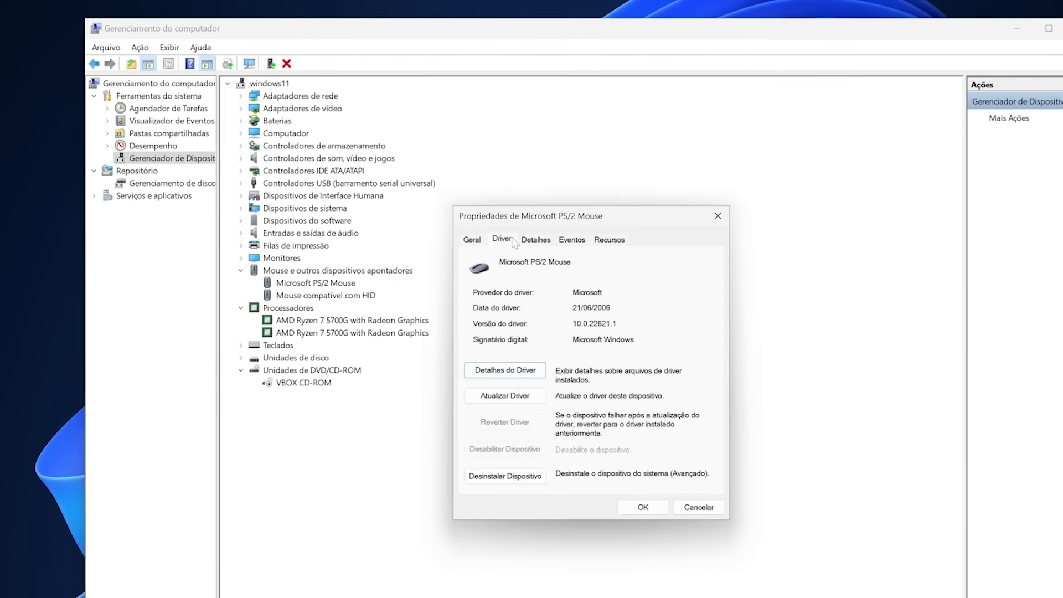
pyautogui.click(537, 241)
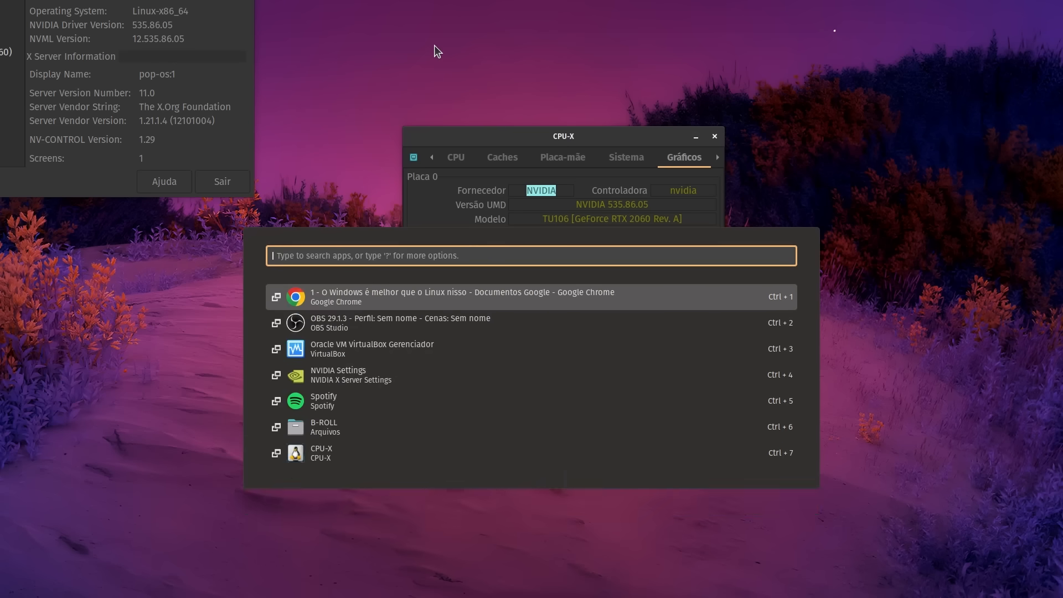
# Switch to Informações e Testes do Sistema on Linux, reposition and enlarge its window, and show the computer summary.
pyautogui.write('info')
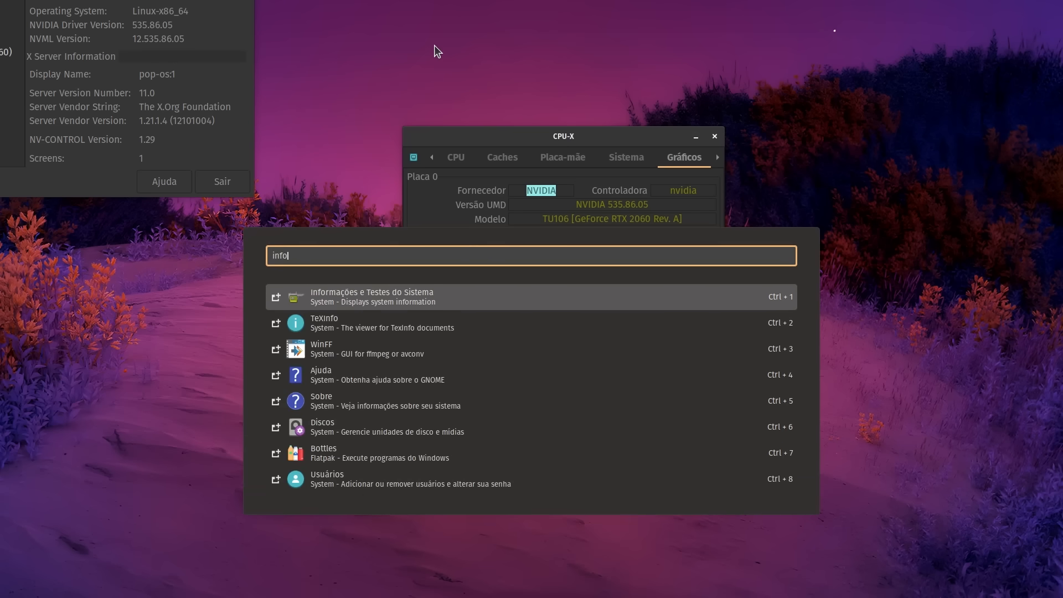
pyautogui.press('Return')
pyautogui.moveTo(562, 122); pyautogui.dragTo(392, 0)
pyautogui.moveTo(582, 237); pyautogui.dragTo(1062, 592)
pyautogui.click(127, 98)
pyautogui.click(254, 90)
pyautogui.moveTo(470, 84); pyautogui.dragTo(368, 34)
pyautogui.click(220, 95)
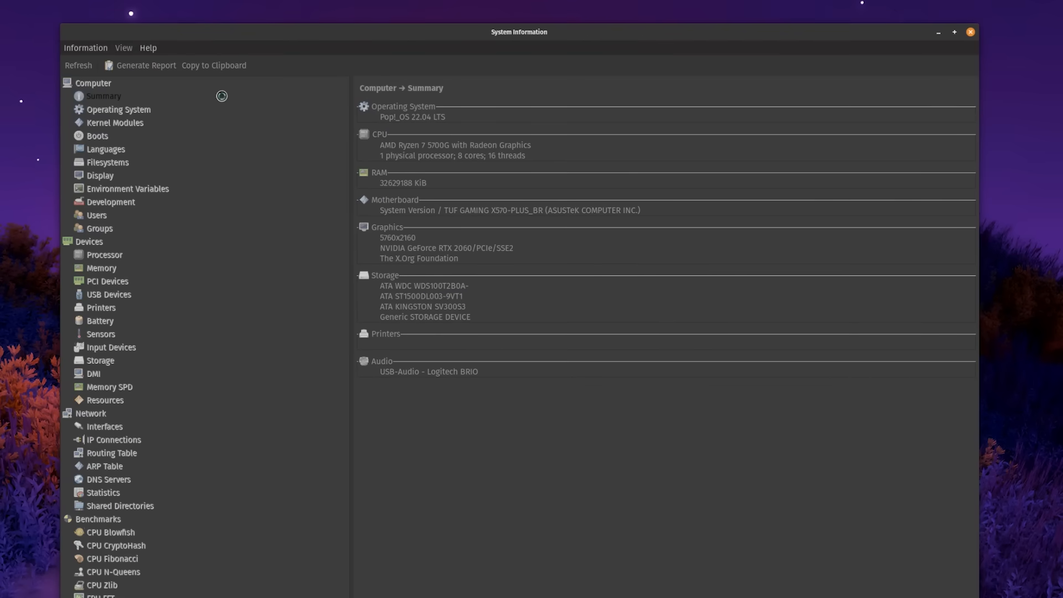
# Review the computer's operating system, kernel modules, languages, filesystems, display, environment variables and users.
pyautogui.click(177, 109)
pyautogui.click(158, 122)
pyautogui.click(146, 148)
pyautogui.click(139, 163)
pyautogui.click(141, 175)
pyautogui.click(142, 189)
pyautogui.click(141, 215)
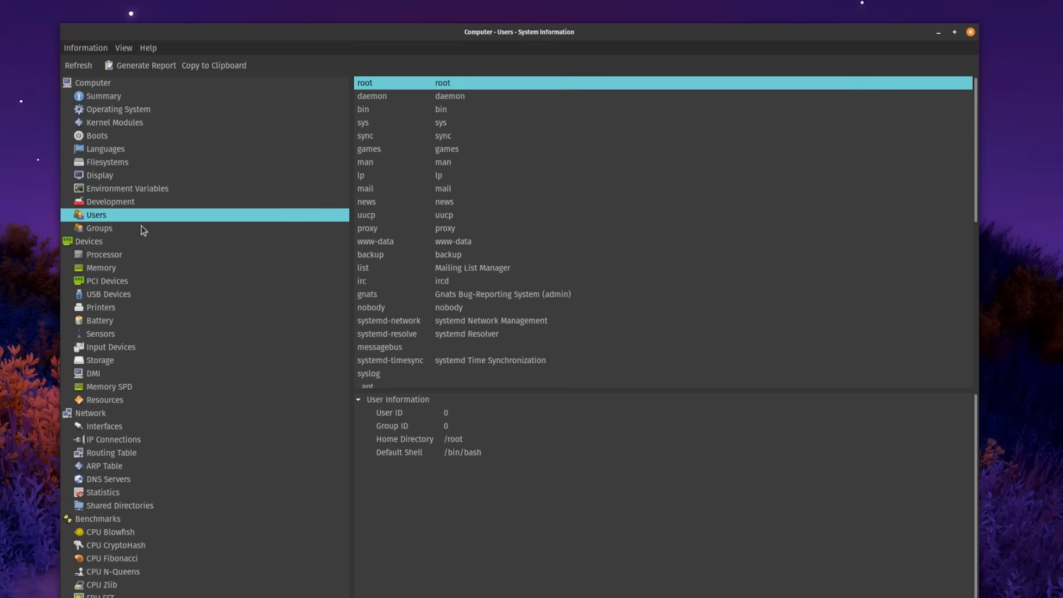
# Review the device information for processor, memory, PCI, USB, printers, battery, sensors and input devices.
pyautogui.click(139, 255)
pyautogui.click(134, 268)
pyautogui.click(136, 280)
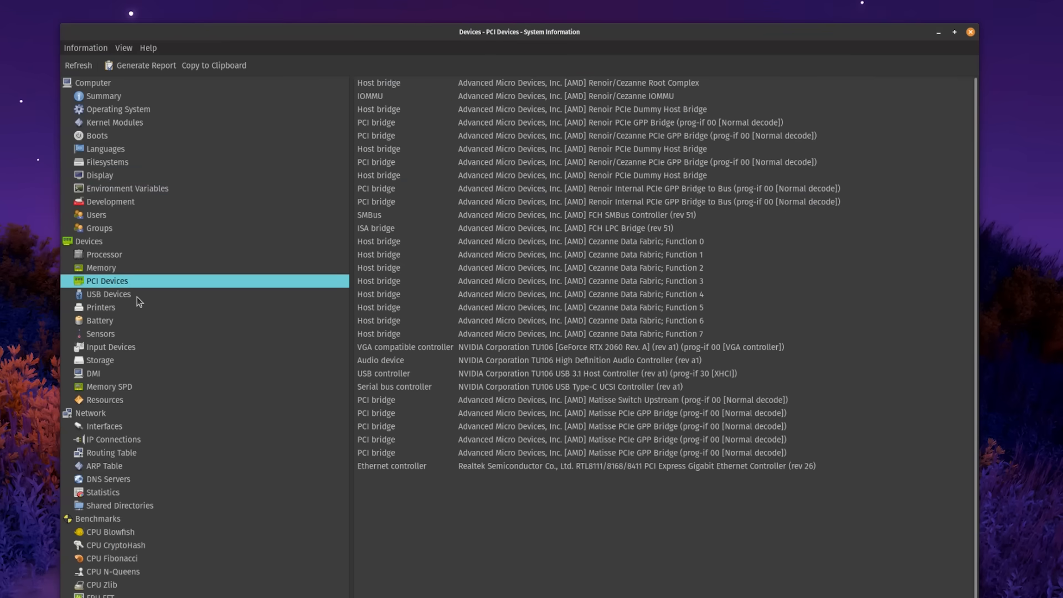
pyautogui.click(137, 295)
pyautogui.click(137, 308)
pyautogui.click(136, 322)
pyautogui.click(138, 334)
pyautogui.click(141, 347)
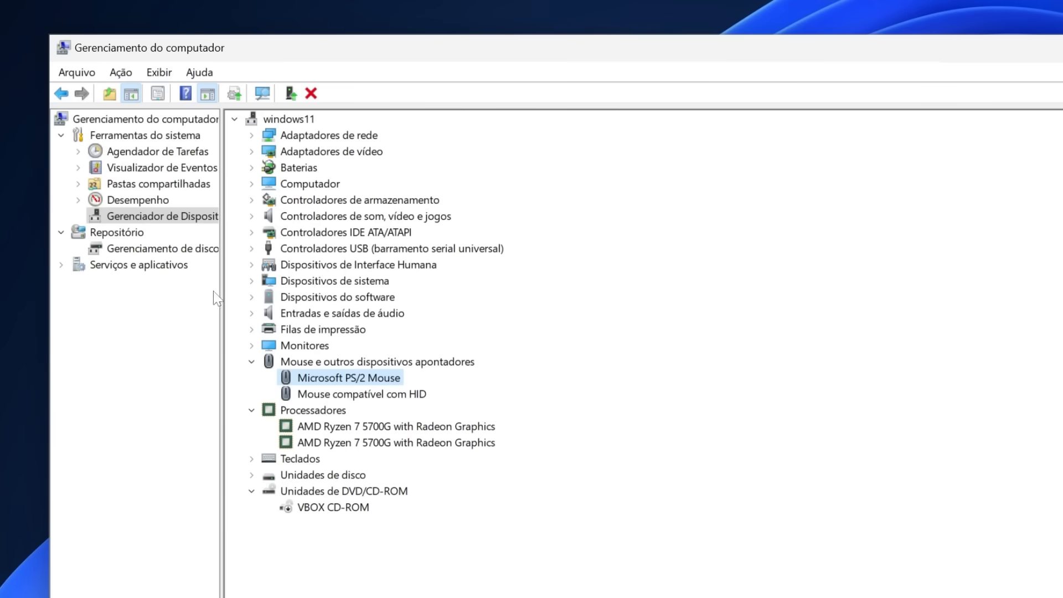
# Switch to Gerenciamento do computador and look through the Serviços list under Serviços e aplicativos.
pyautogui.click(154, 267)
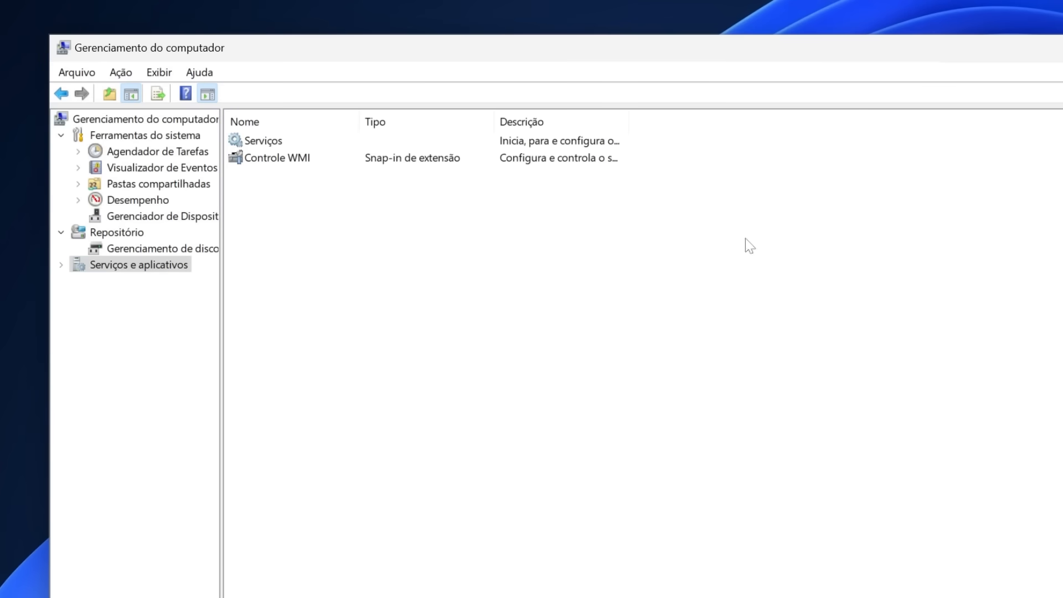
pyautogui.doubleClick(490, 142)
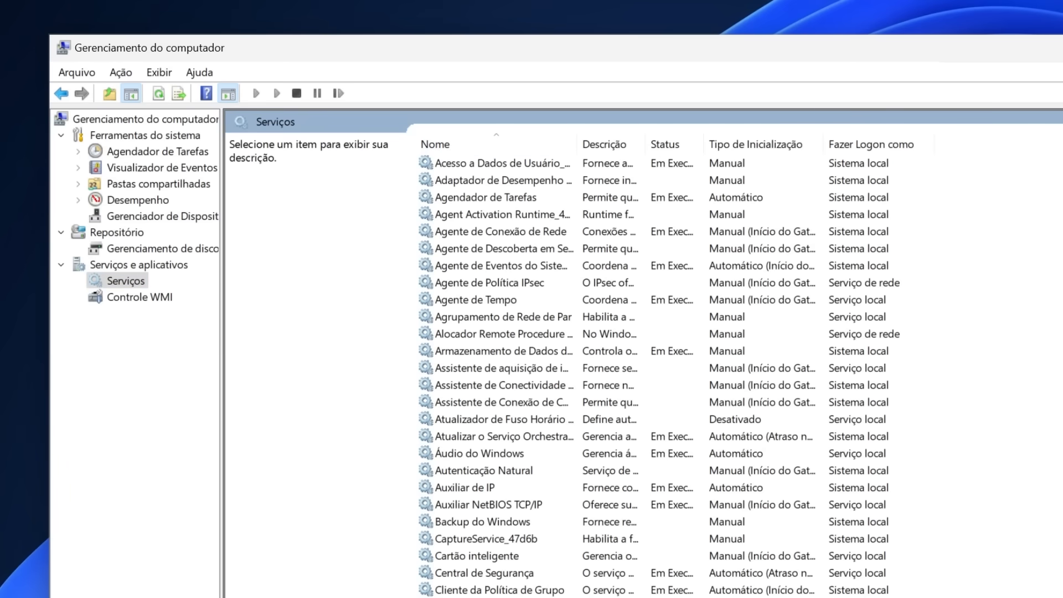
pyautogui.scroll(-20, 676, 376)
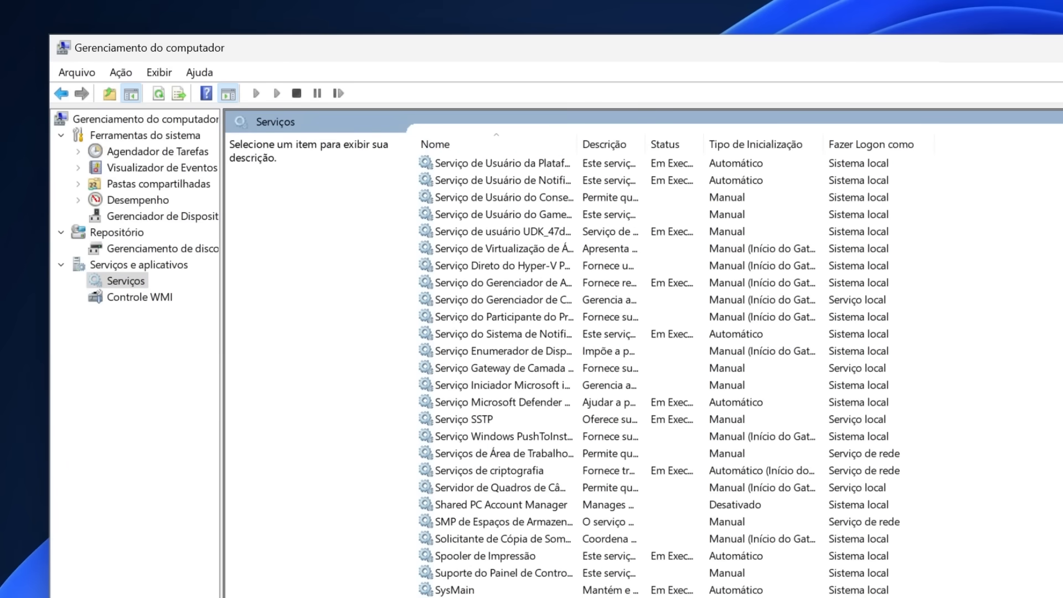
pyautogui.scroll(20, 676, 377)
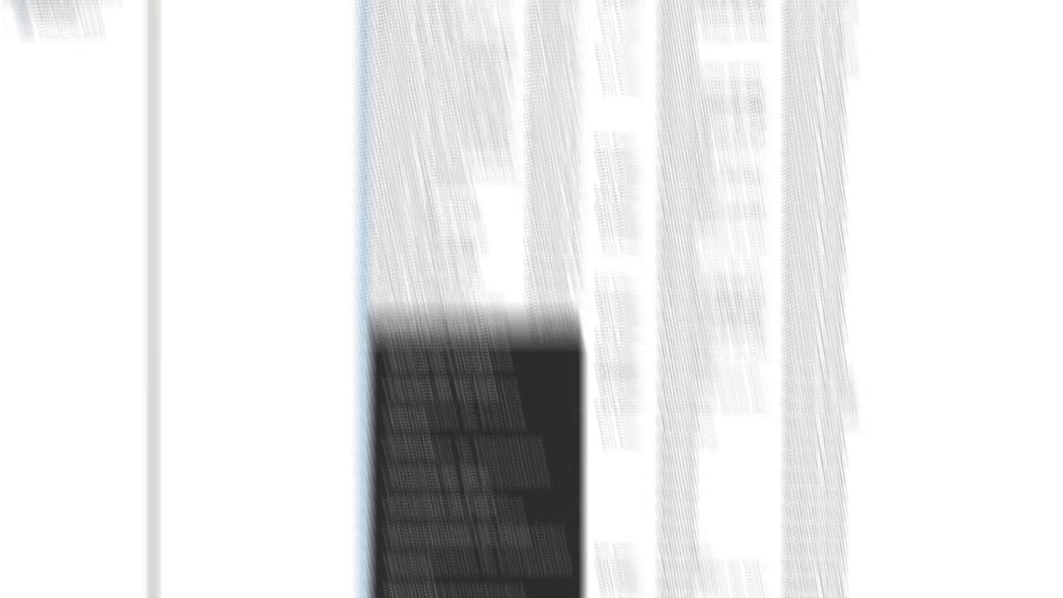
# Switch to Gerenciador de Tarefas, move its window over Gerenciamento do computador, and display its list of services.
pyautogui.rightClick(417, 575)
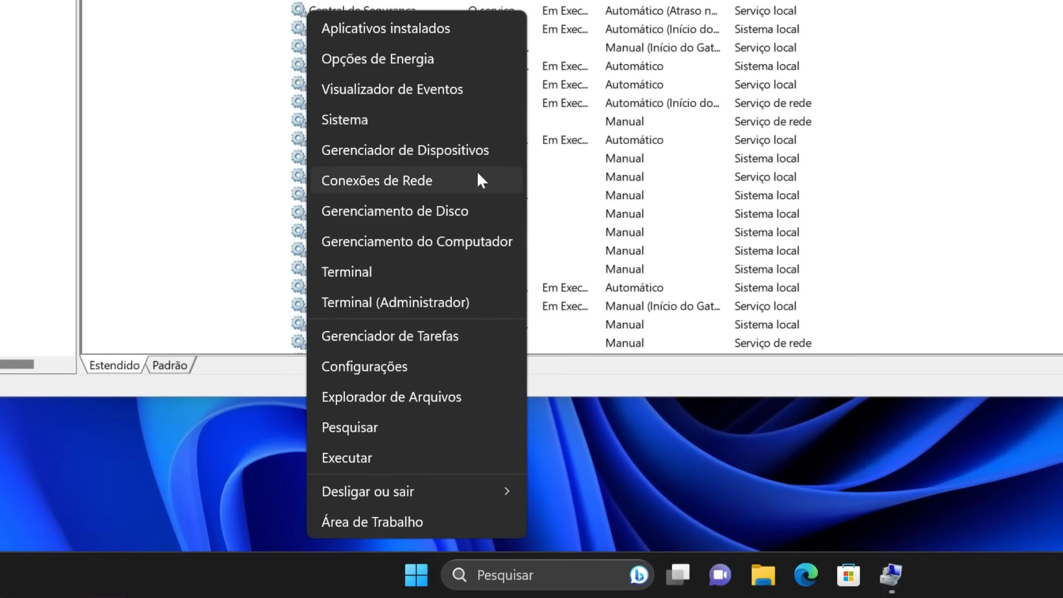
pyautogui.click(435, 339)
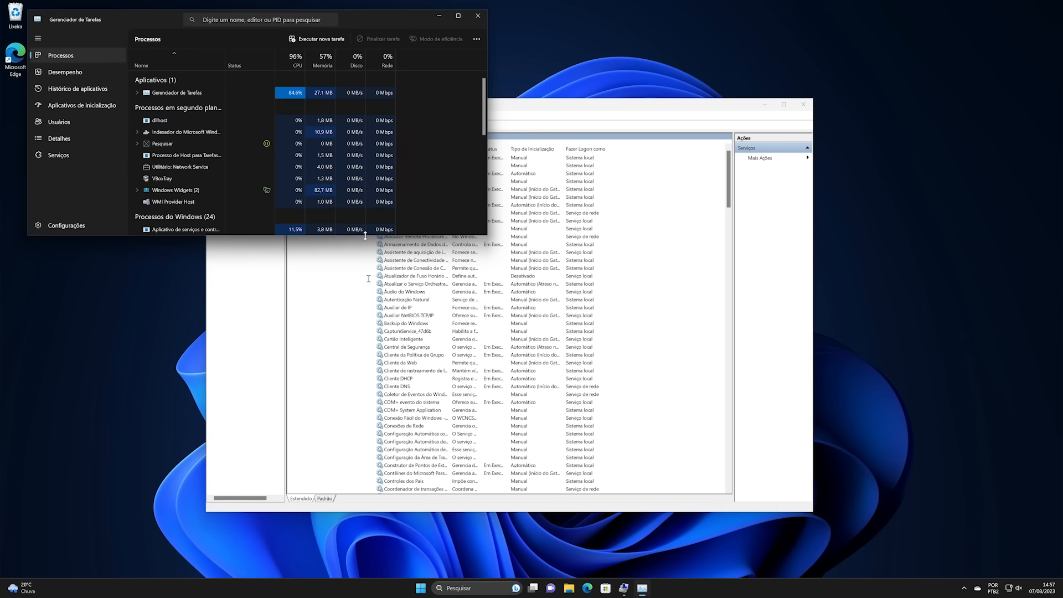
pyautogui.moveTo(377, 29); pyautogui.dragTo(582, 110)
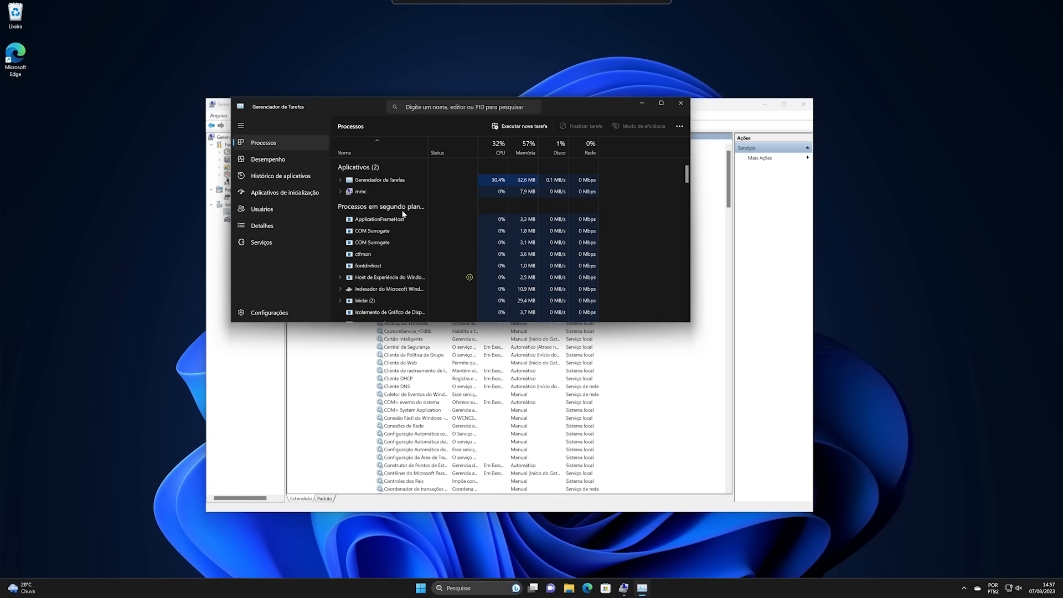
pyautogui.click(277, 242)
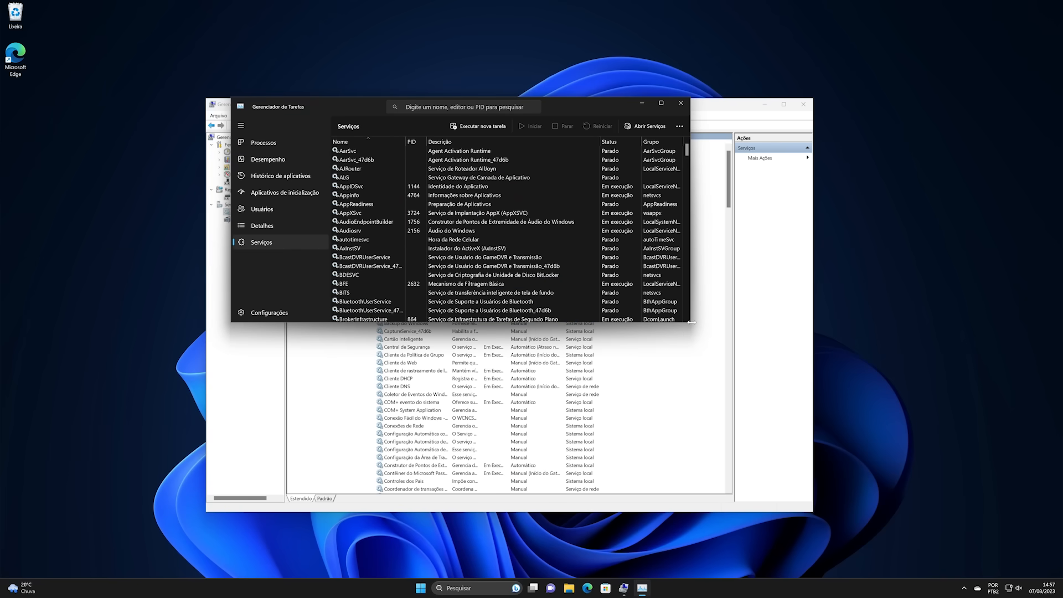
# Enlarge the Gerenciador de Tarefas window, close Gerenciamento do computador behind it, and reposition the enlarged window on the desktop.
pyautogui.moveTo(690, 324); pyautogui.dragTo(882, 515)
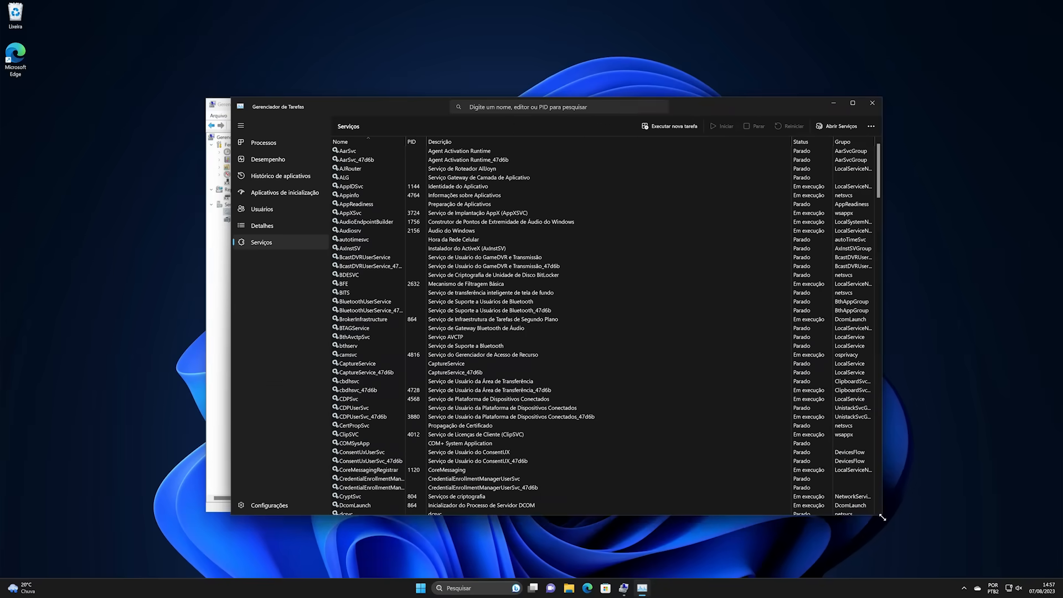
pyautogui.moveTo(812, 107); pyautogui.dragTo(804, 133)
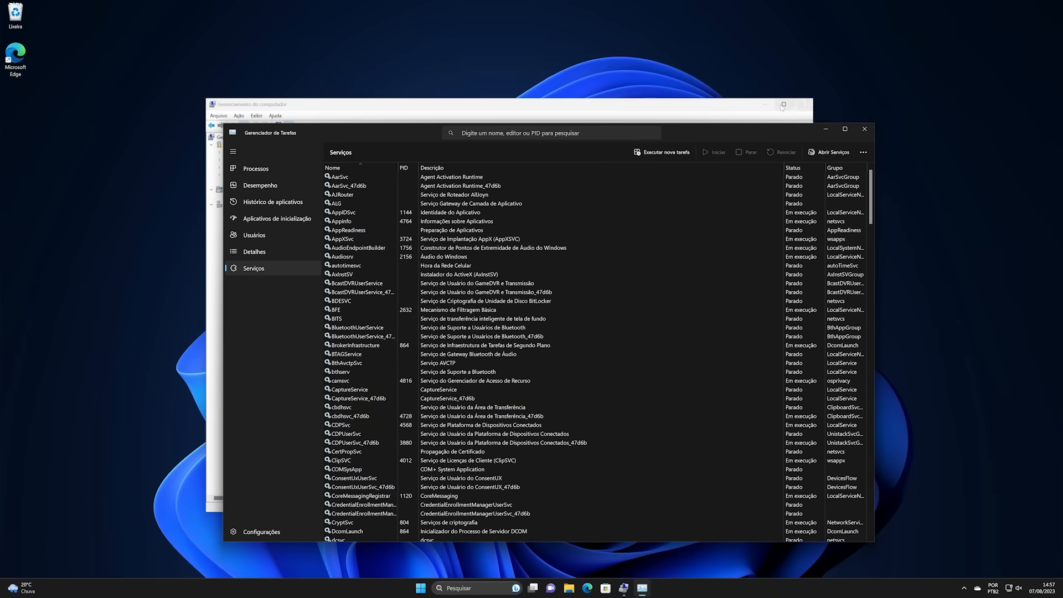
pyautogui.click(802, 104)
pyautogui.moveTo(487, 132); pyautogui.dragTo(468, 68)
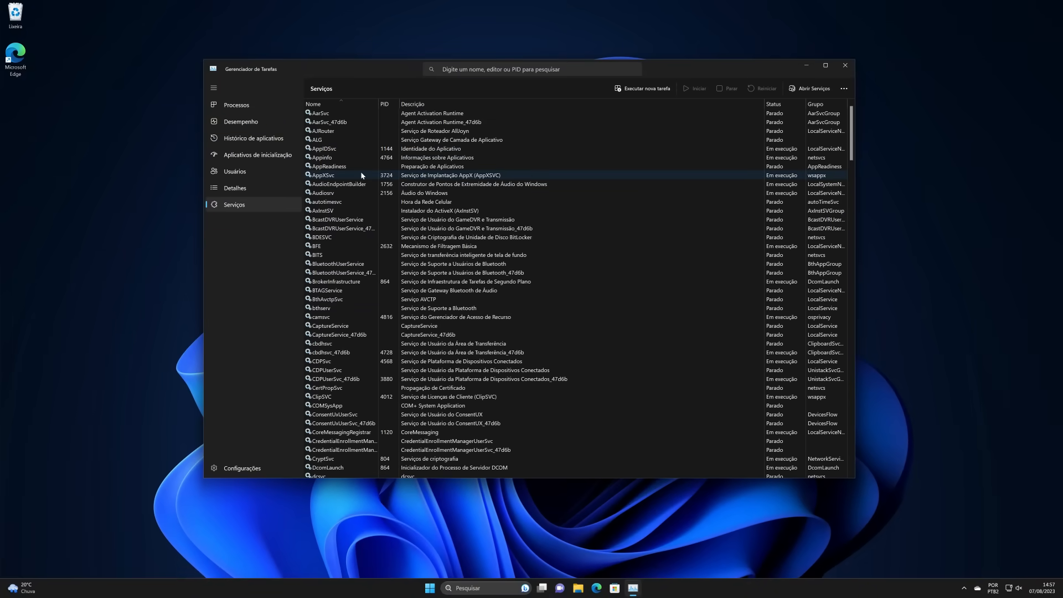
# Find the MapsBroker service in the services list and try to start it.
pyautogui.scroll(-9, 350, 387)
pyautogui.scroll(-15, 351, 389)
pyautogui.click(332, 370)
pyautogui.rightClick(331, 370)
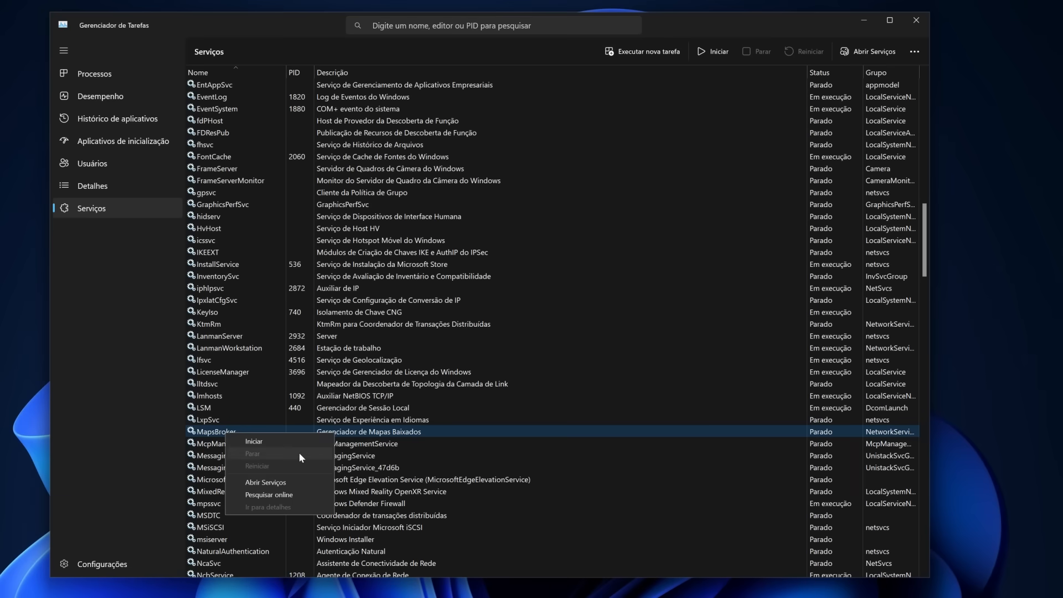
pyautogui.click(297, 444)
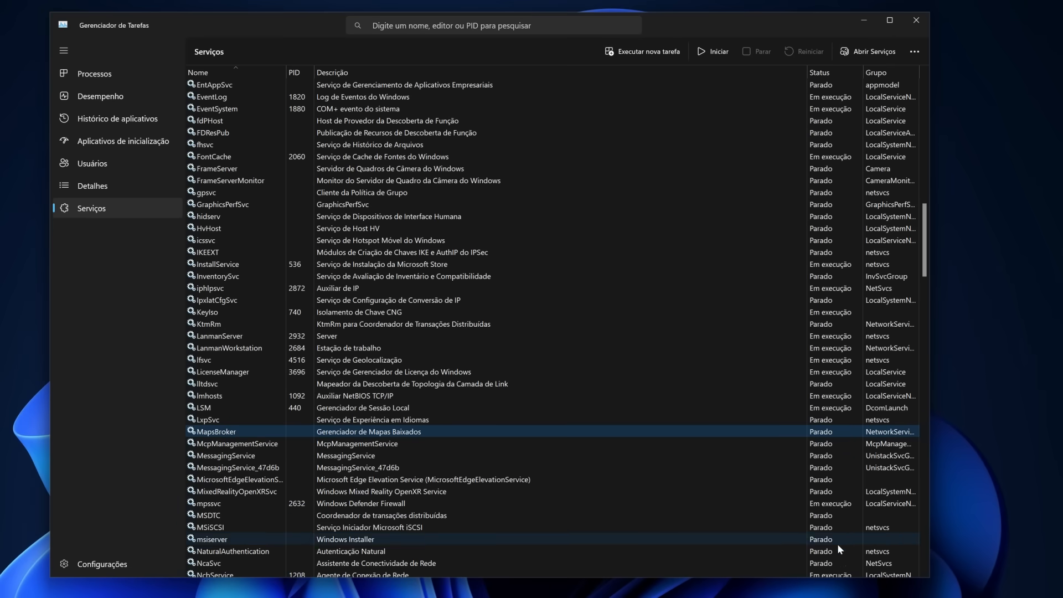
# Search online for the Appinfo service, close the extra browser tab, and accept the Microsoft Bing cookies.
pyautogui.scroll(20, 825, 419)
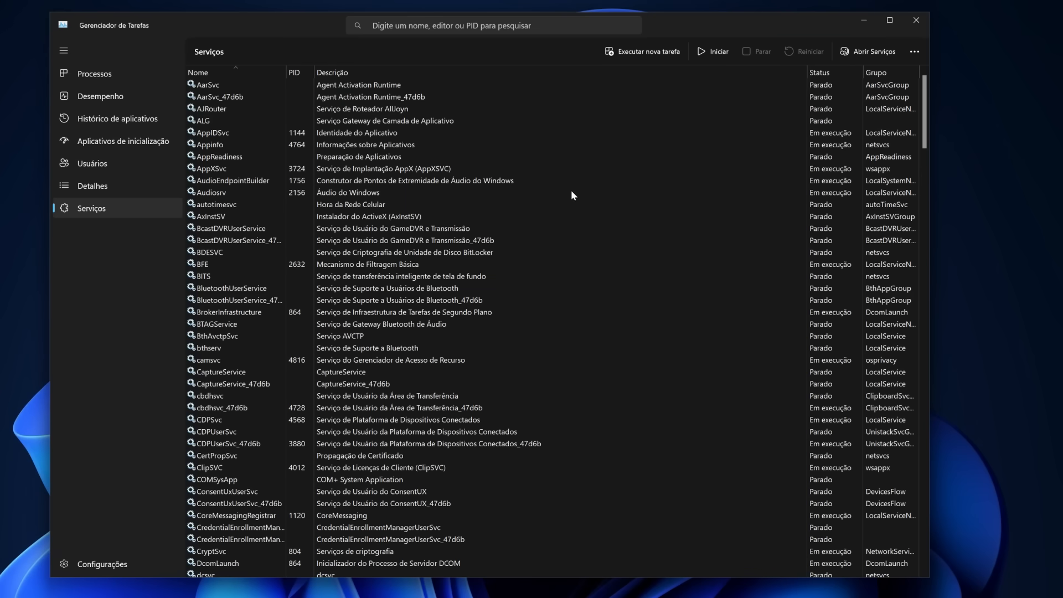
pyautogui.click(225, 144)
pyautogui.rightClick(224, 142)
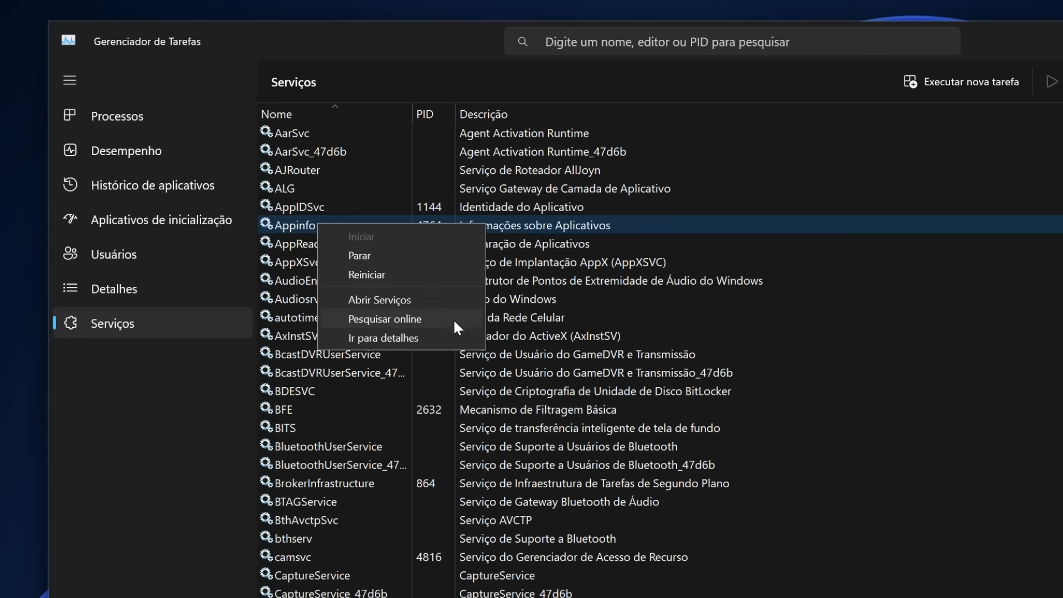
pyautogui.click(377, 314)
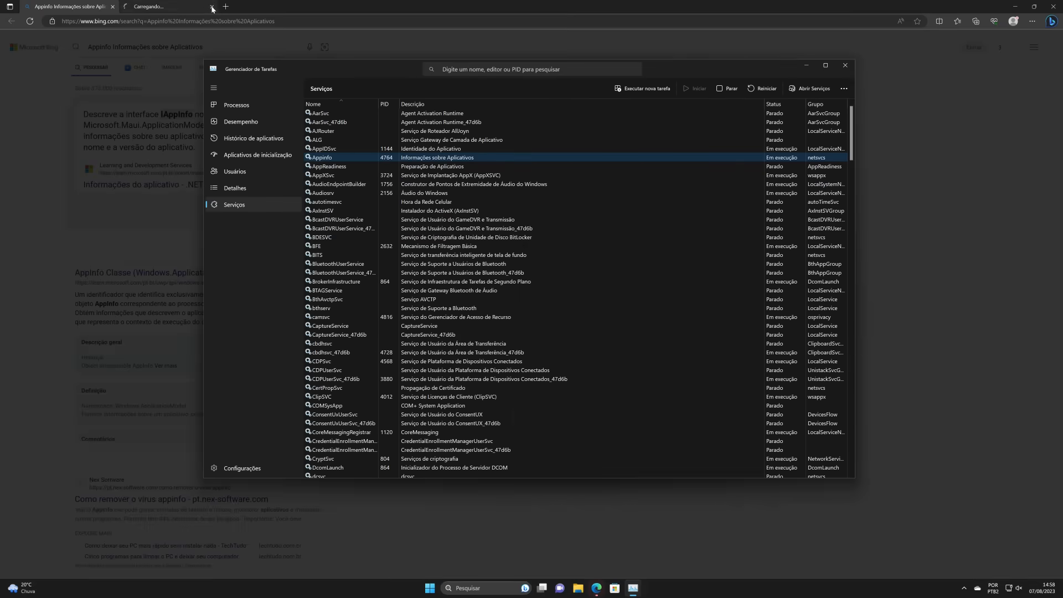
pyautogui.click(211, 6)
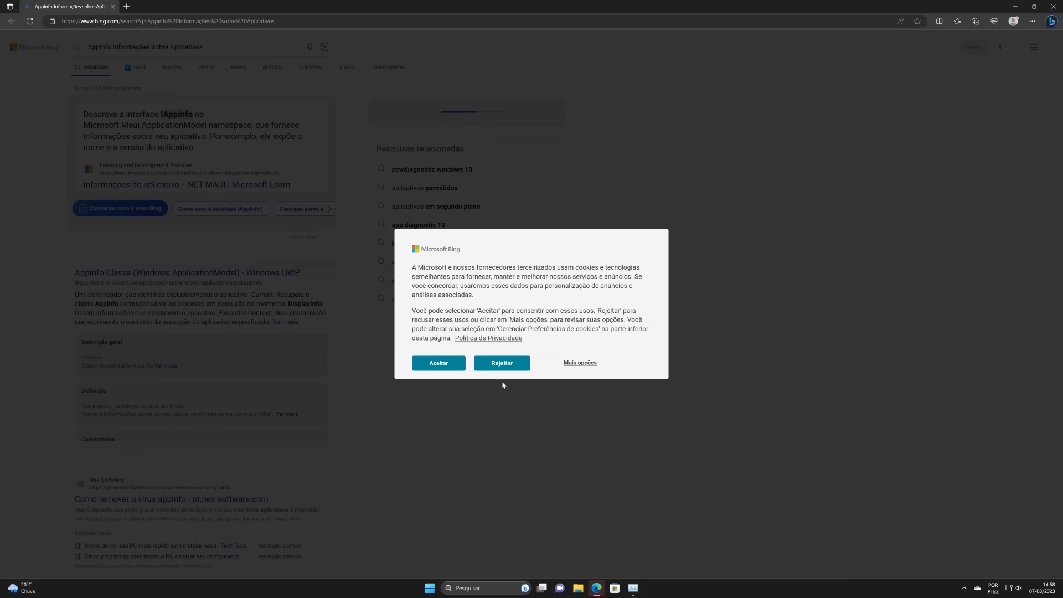
pyautogui.click(438, 363)
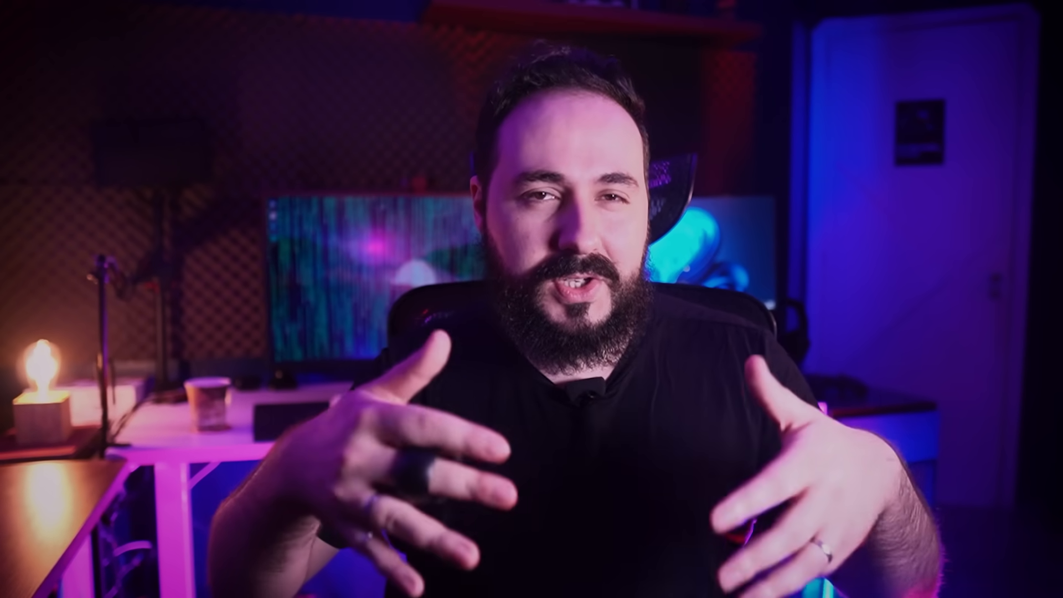
# Switch to the Tilix terminal, list the service units with sudo systemctl list-units and its --type option, and quit the listing.
pyautogui.write('s')
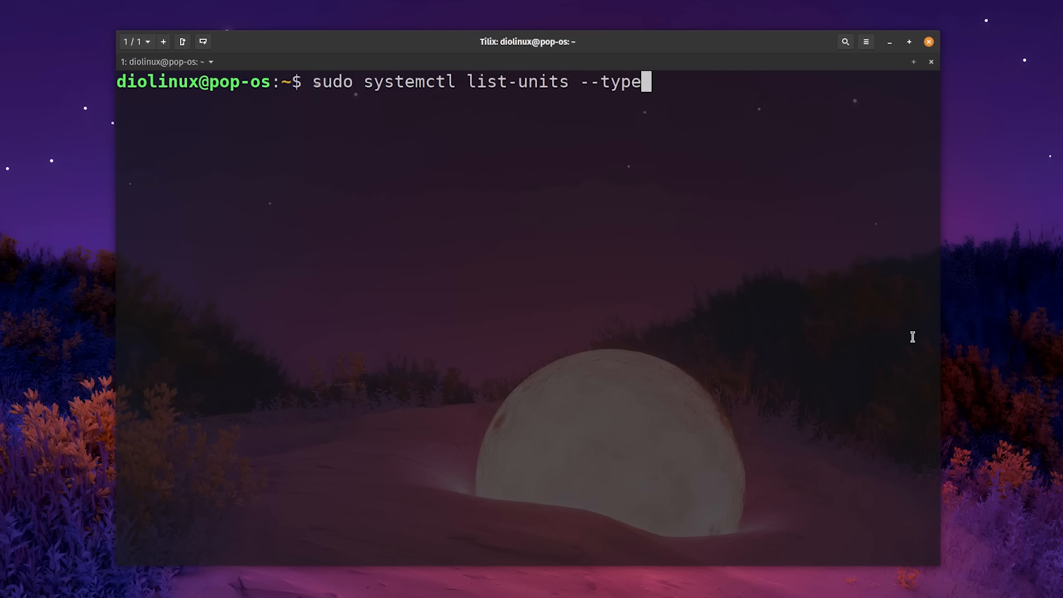
pyautogui.write('ice')
pyautogui.press('Return')
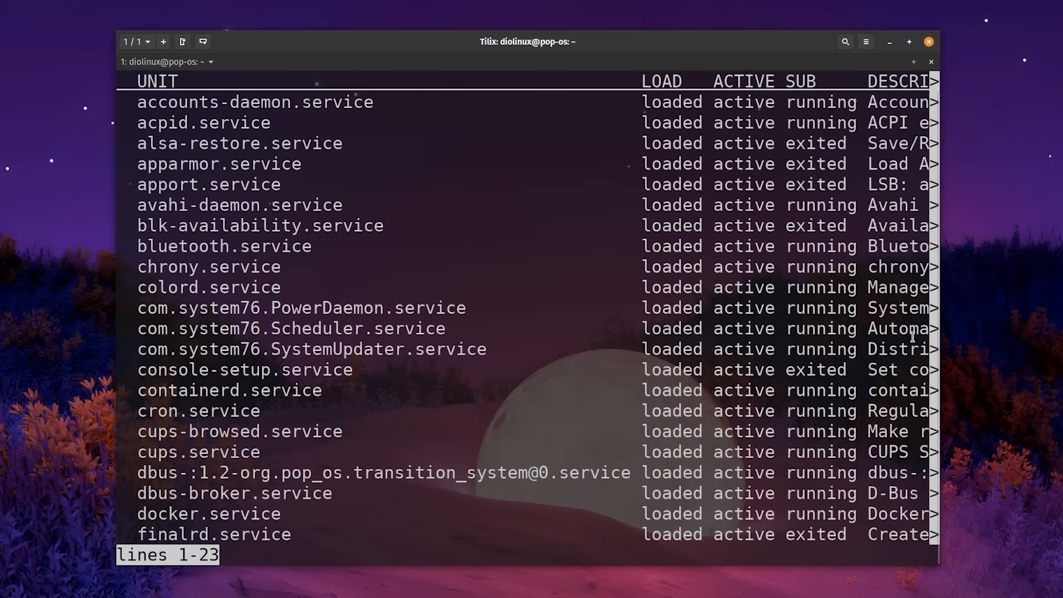
pyautogui.press('q')
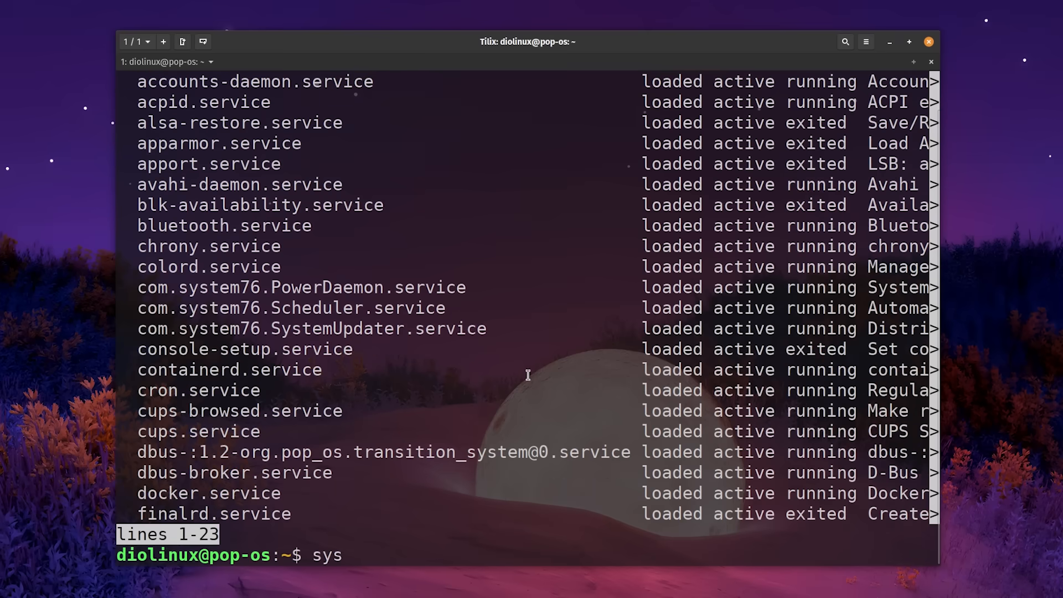
# Run systemctl without options, look through the devices and mounts among all units, and leave the listing.
pyautogui.write('systemctl')
pyautogui.press('Return')
pyautogui.scroll(-20, 646, 271)
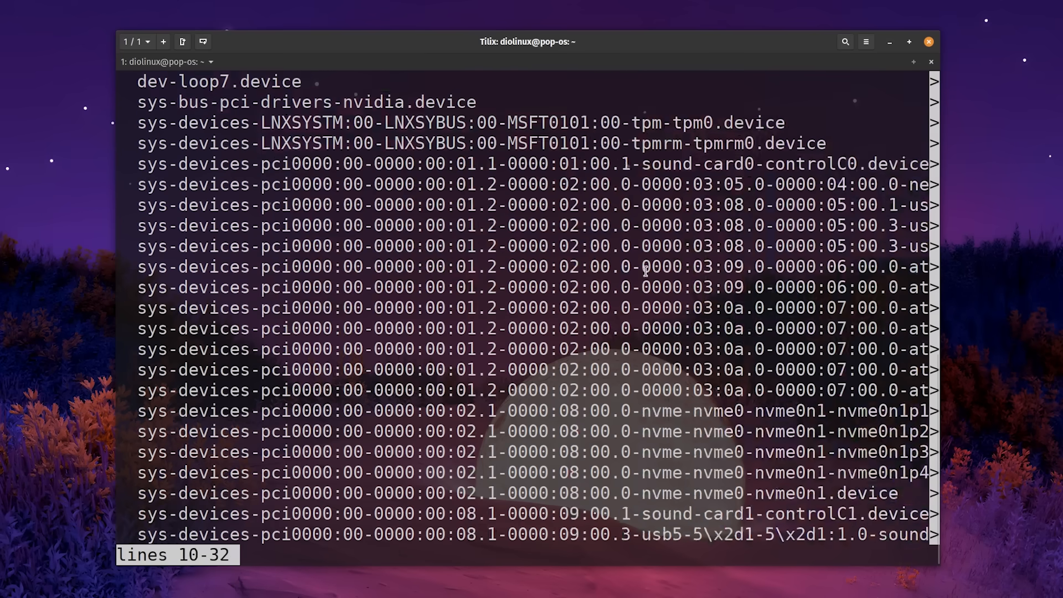
pyautogui.scroll(-2, 646, 271)
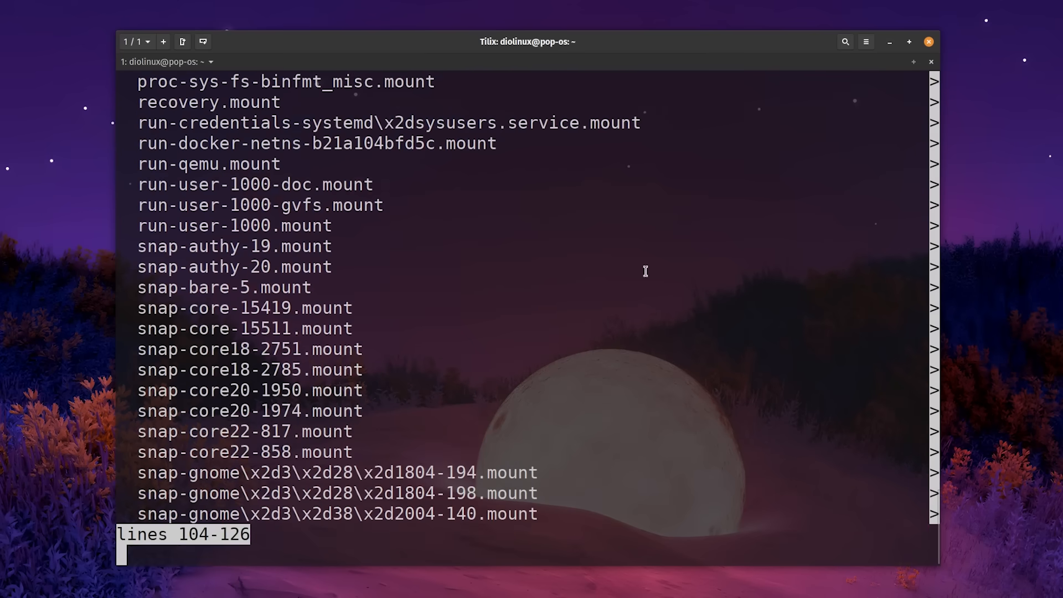
pyautogui.hotkey('ctrl', 'c')
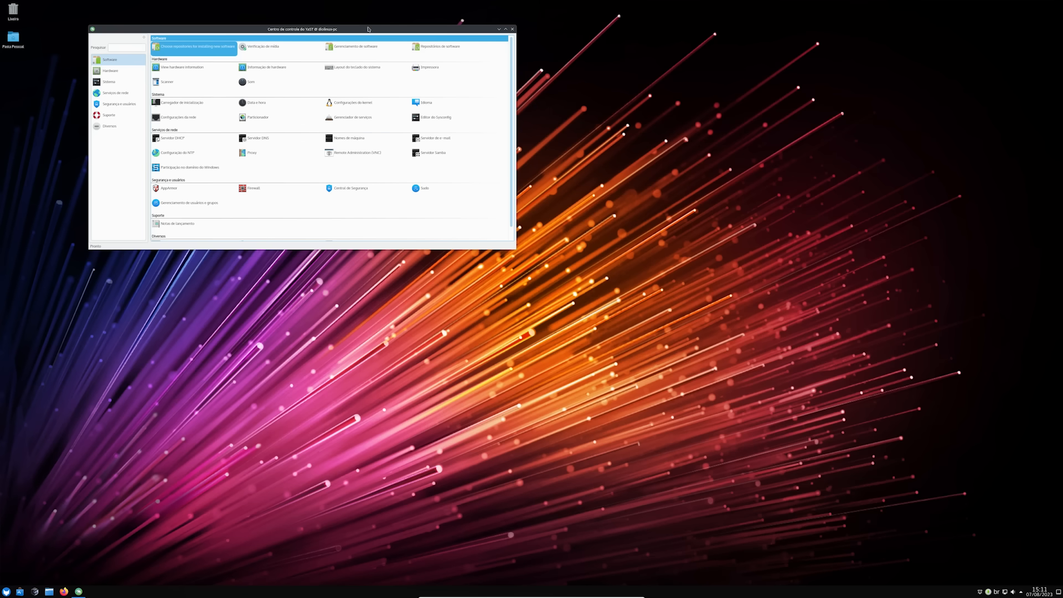
# Switch to the YaST control center, reposition its window, open Gerenciador de serviços, and dismiss the Regata OS update notification.
pyautogui.moveTo(368, 28); pyautogui.dragTo(422, 63)
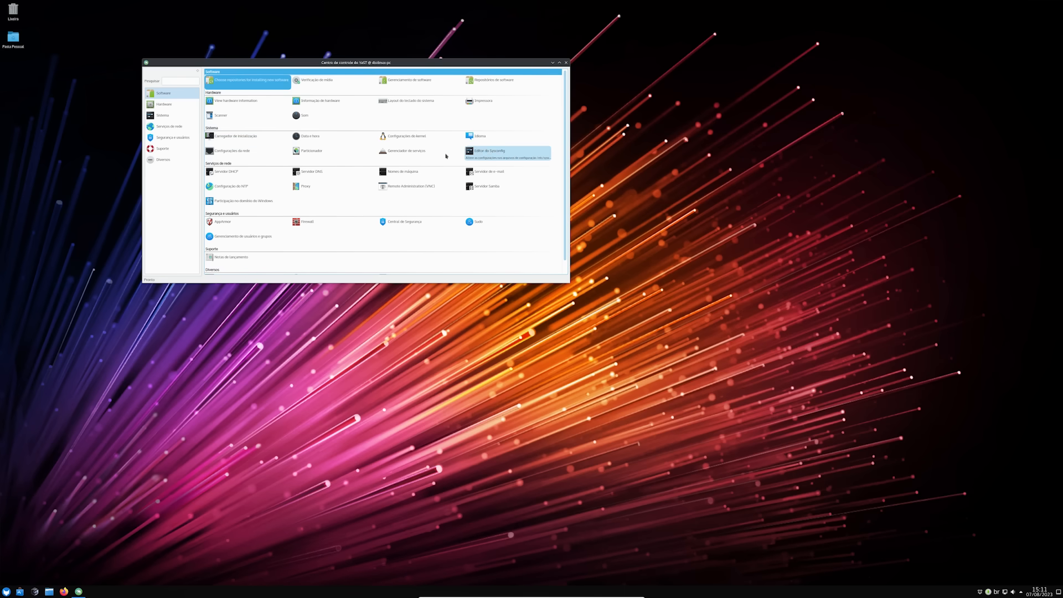
pyautogui.click(414, 153)
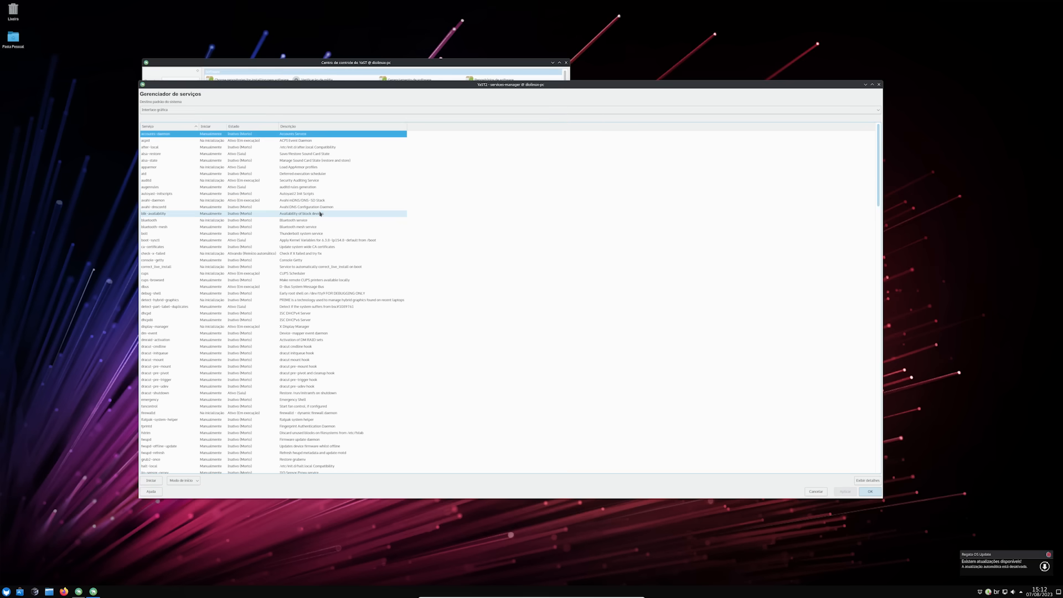
pyautogui.click(1047, 555)
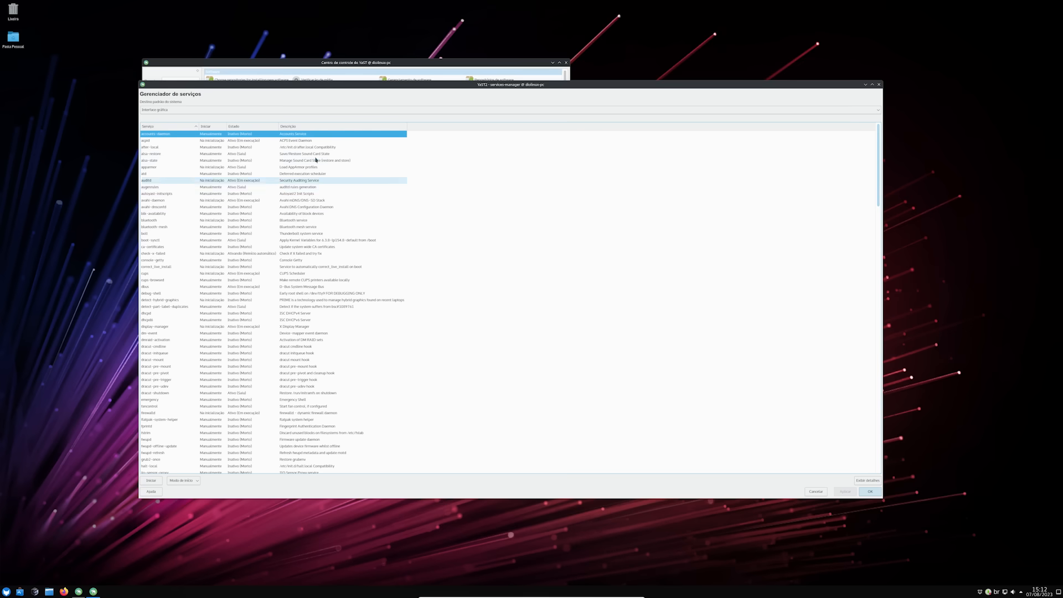
# Display the start mode options for the bluetooth service and start the service.
pyautogui.click(175, 228)
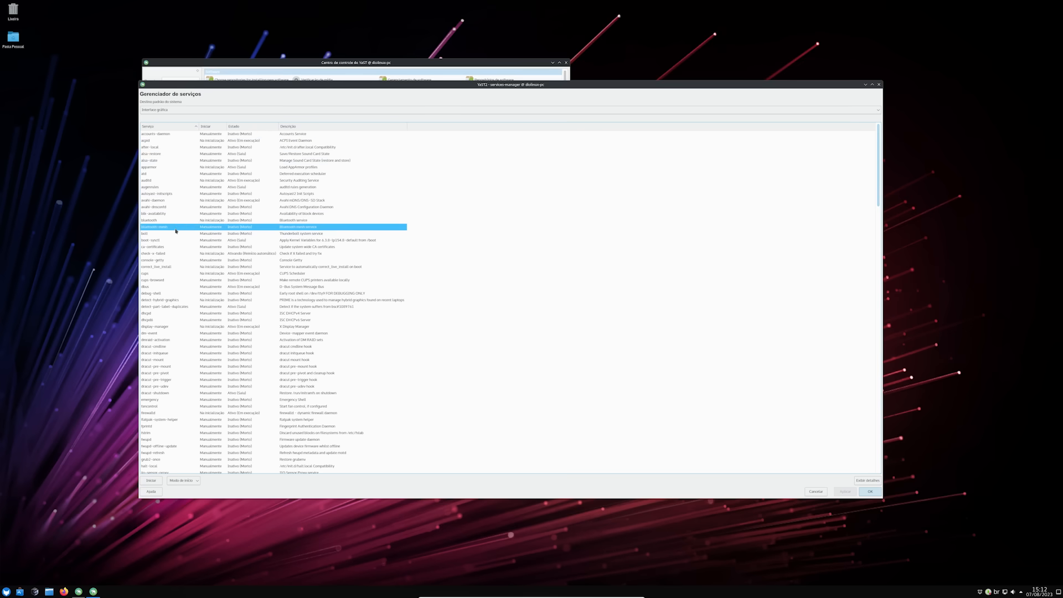
pyautogui.press('Up')
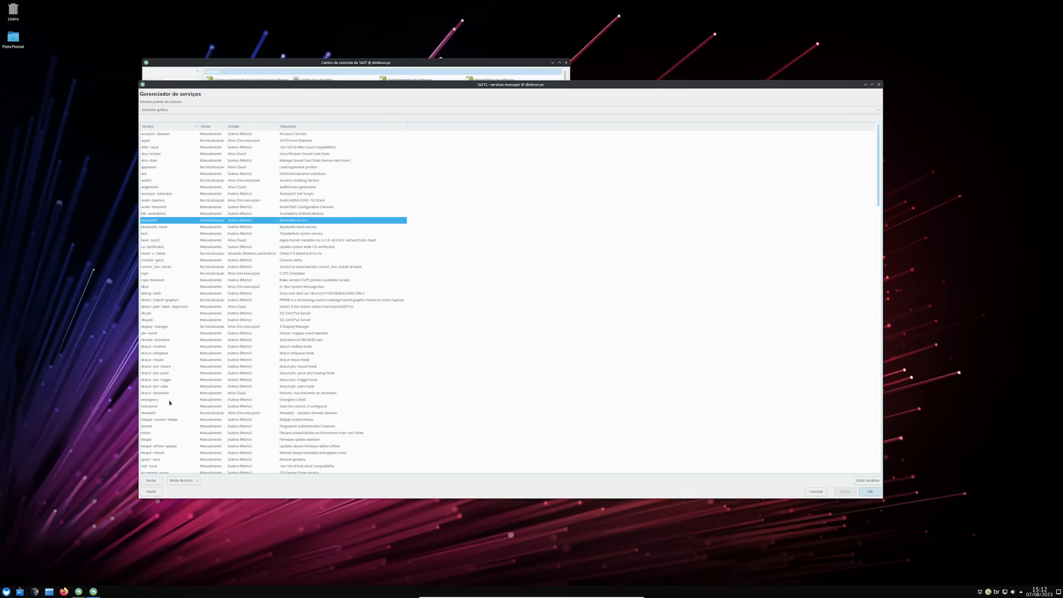
pyautogui.click(183, 480)
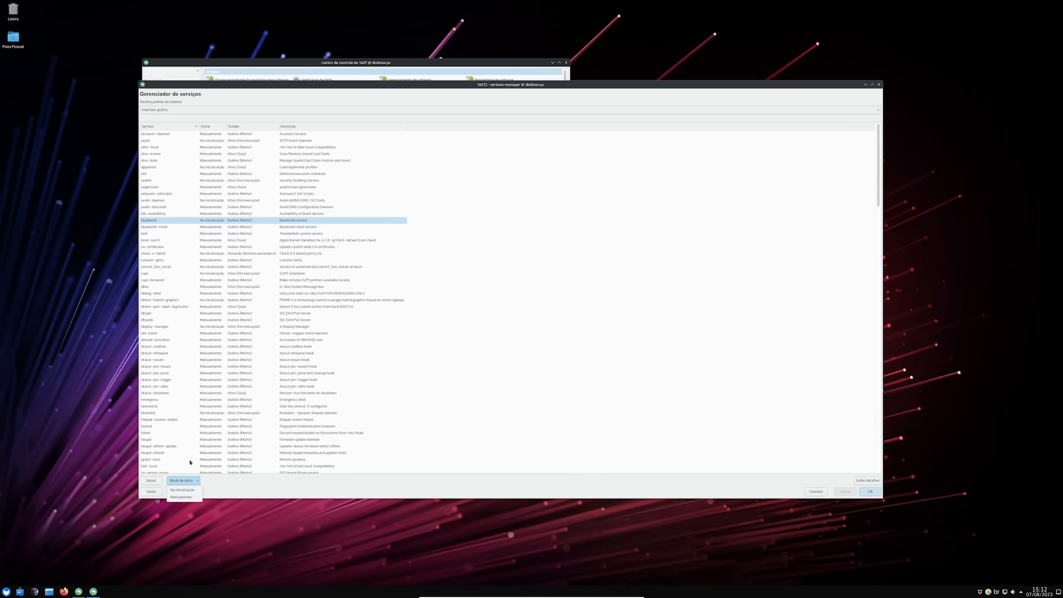
pyautogui.click(152, 482)
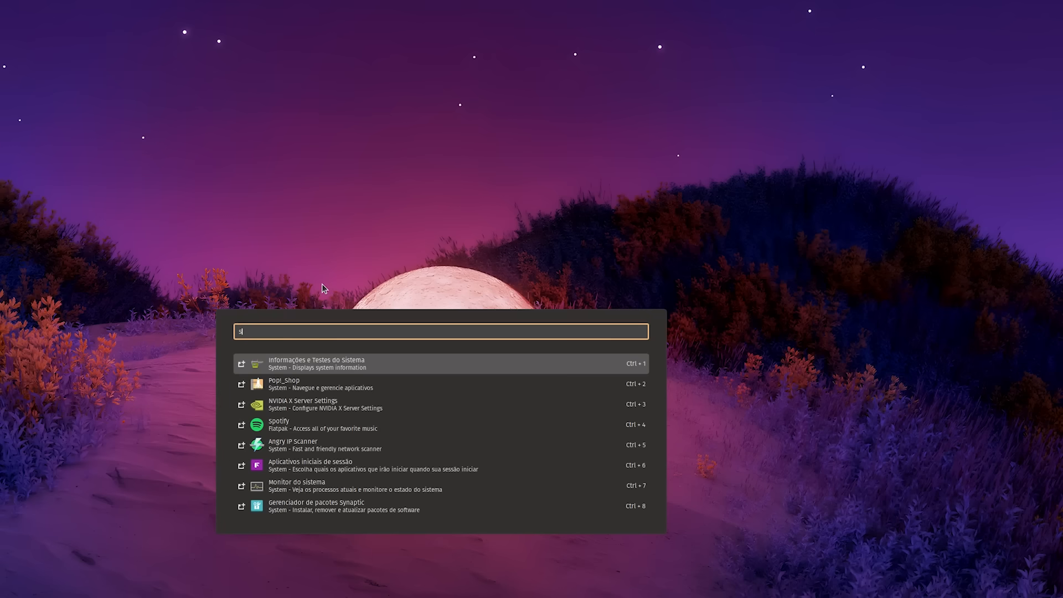
# Launch Stacer on the Pop!_OS desktop and move and enlarge its window to fill most of the screen.
pyautogui.write('tacer')
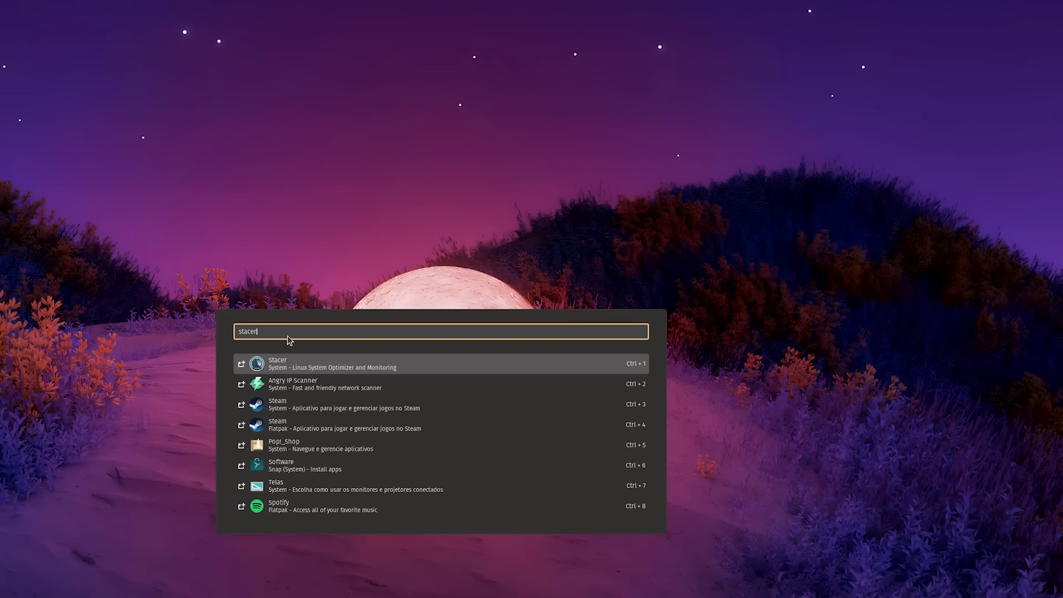
pyautogui.click(301, 363)
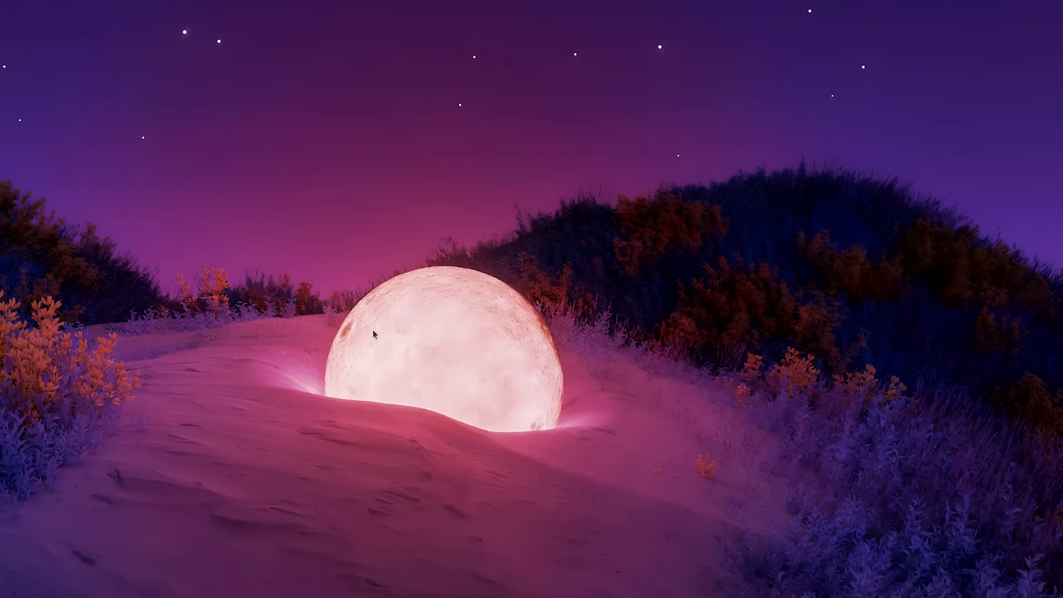
pyautogui.moveTo(519, 242); pyautogui.dragTo(361, 62)
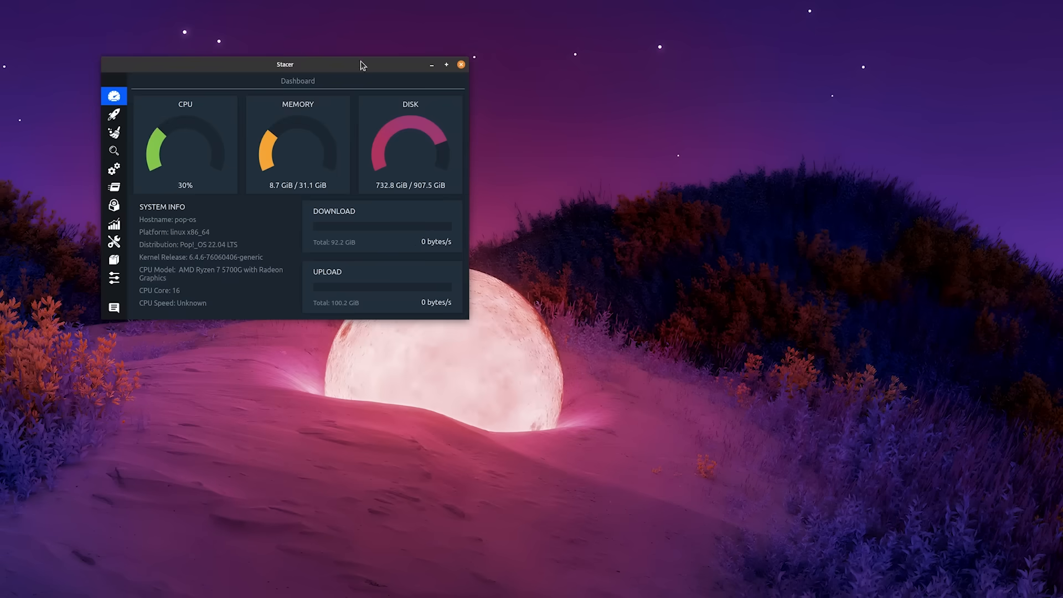
pyautogui.moveTo(465, 316); pyautogui.dragTo(928, 583)
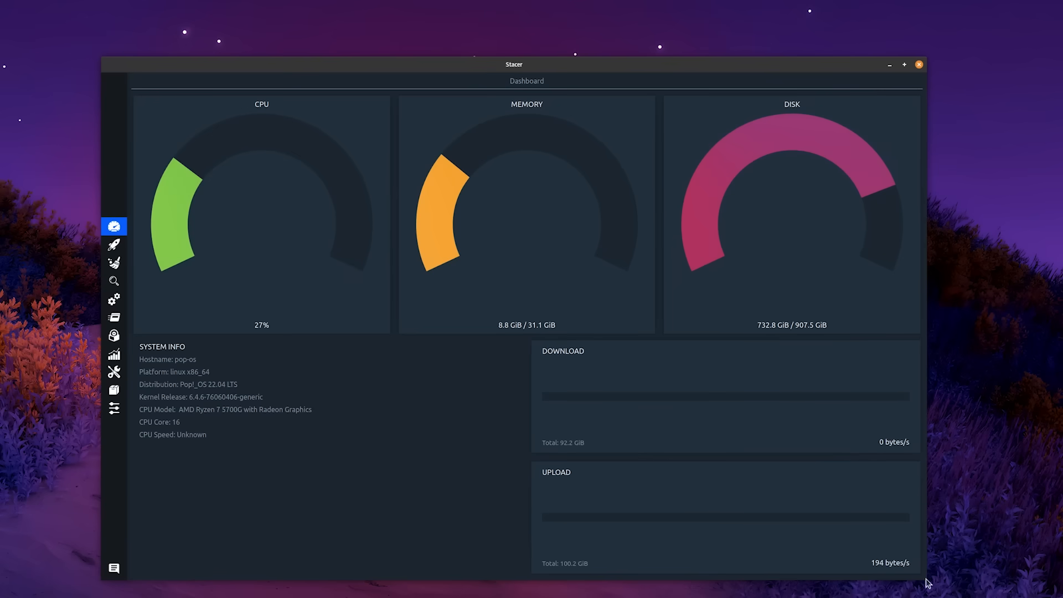
# Review Stacer's running processes and look through its list of system services.
pyautogui.click(115, 316)
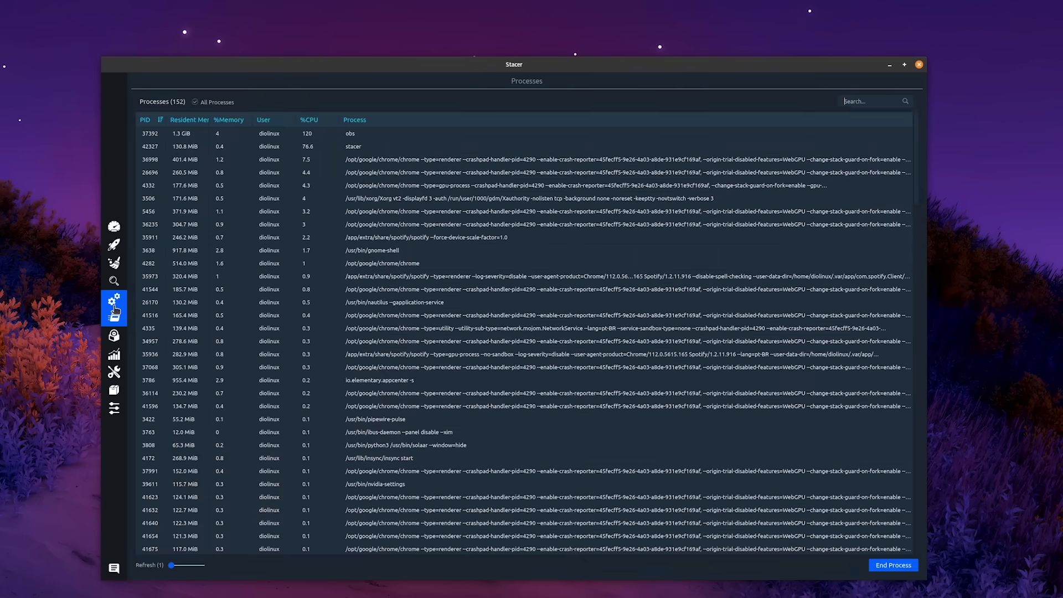
pyautogui.click(114, 305)
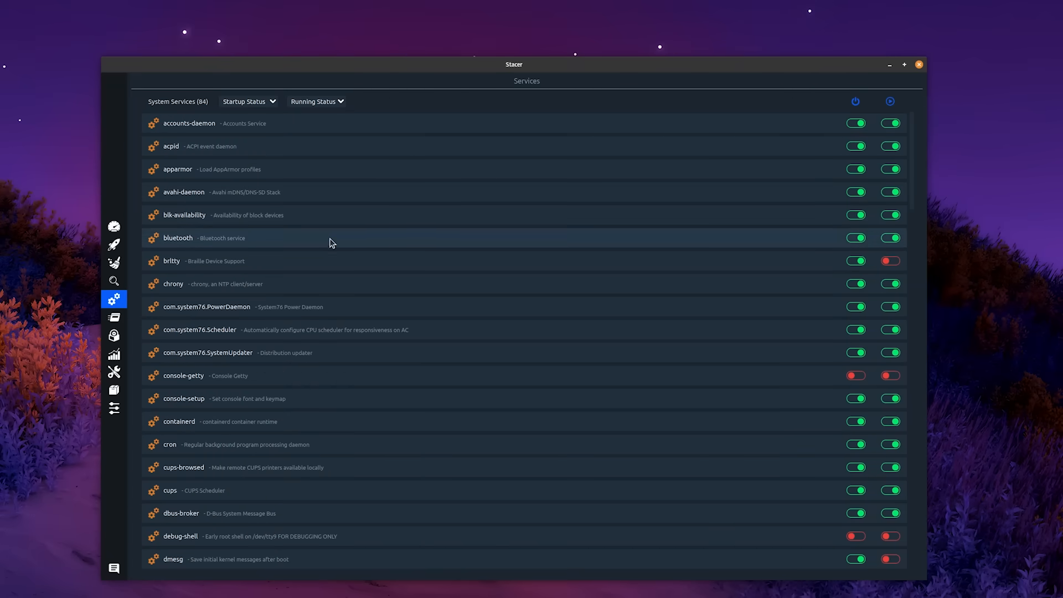
pyautogui.scroll(-12, 339, 262)
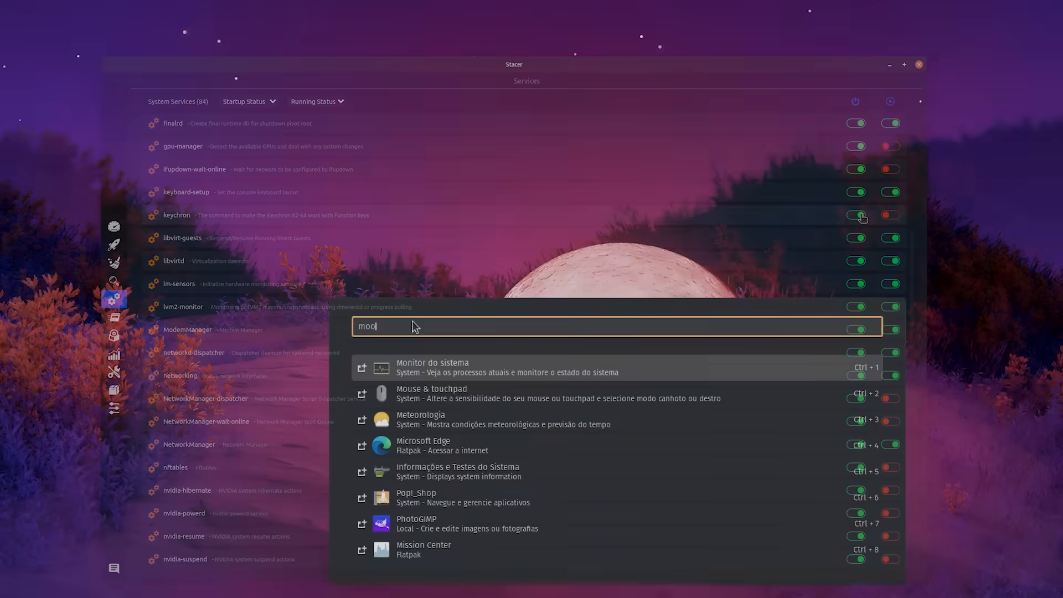
# Switch to Monitor do sistema and look through its processes, resource usage and file systems.
pyautogui.press('Return')
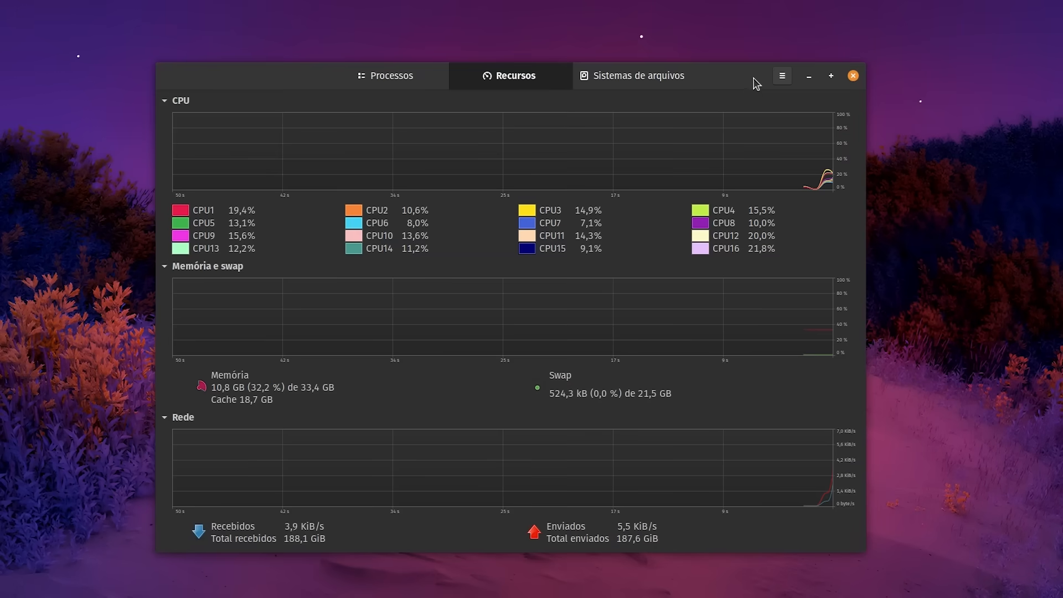
pyautogui.click(412, 86)
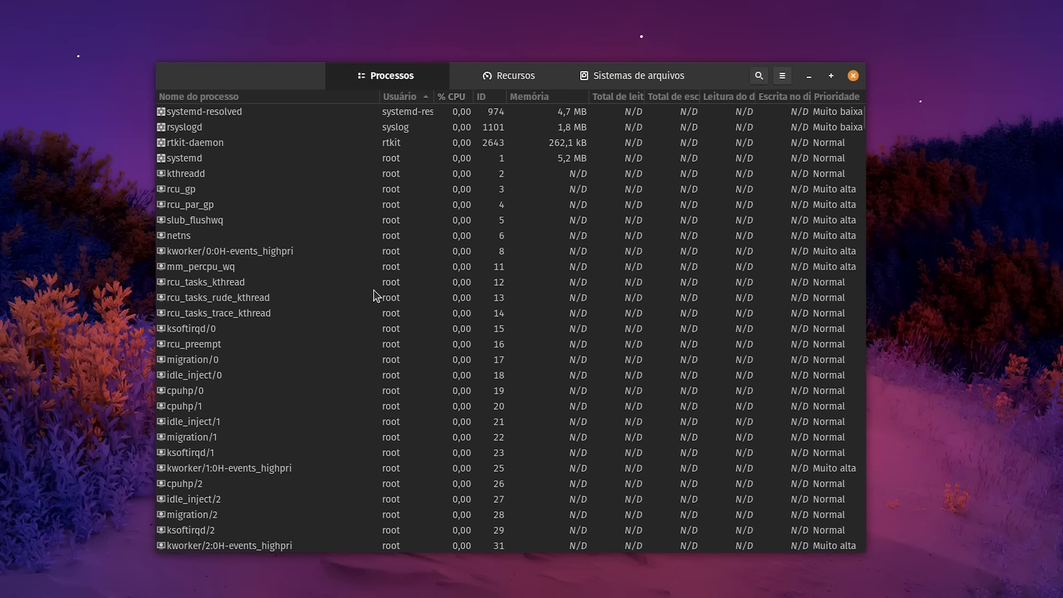
pyautogui.click(510, 77)
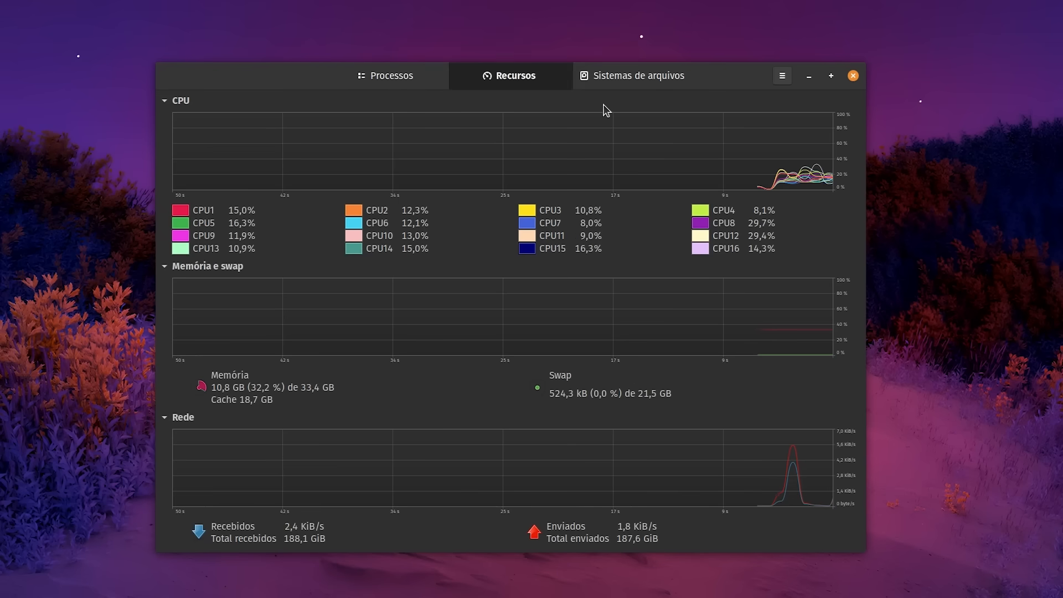
pyautogui.click(614, 82)
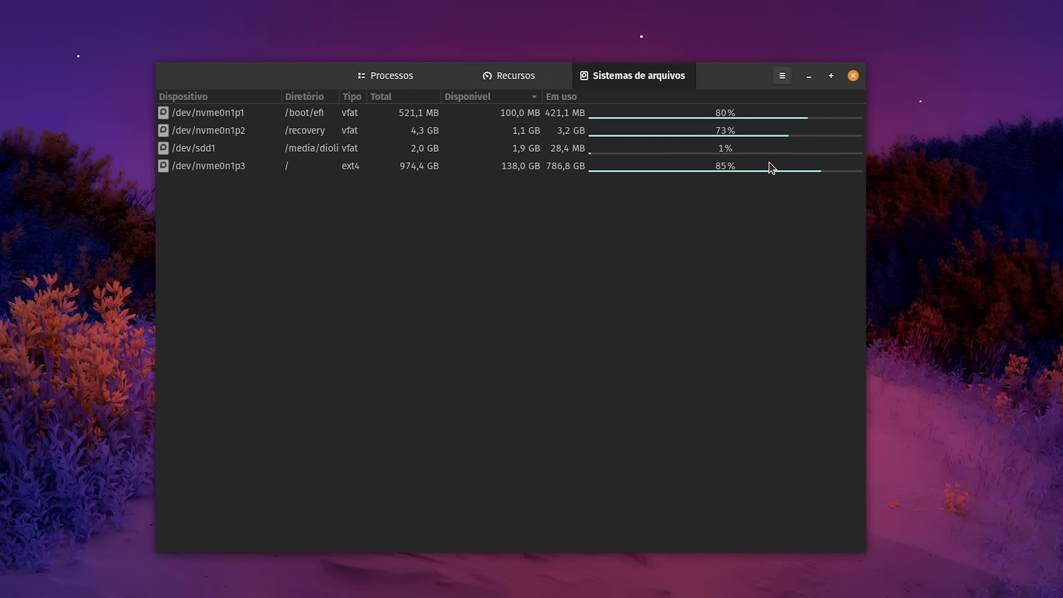
pyautogui.click(533, 83)
pyautogui.click(404, 79)
pyautogui.click(509, 77)
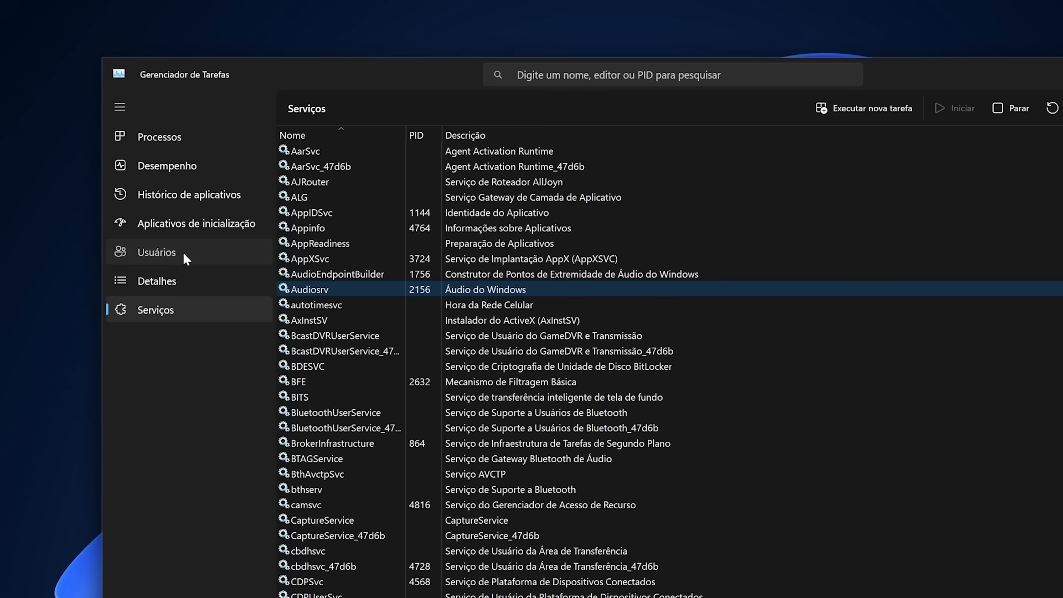
# Expand the signed-in account in Usuários, look through its processes and resource usage, and collapse it again.
pyautogui.click(182, 251)
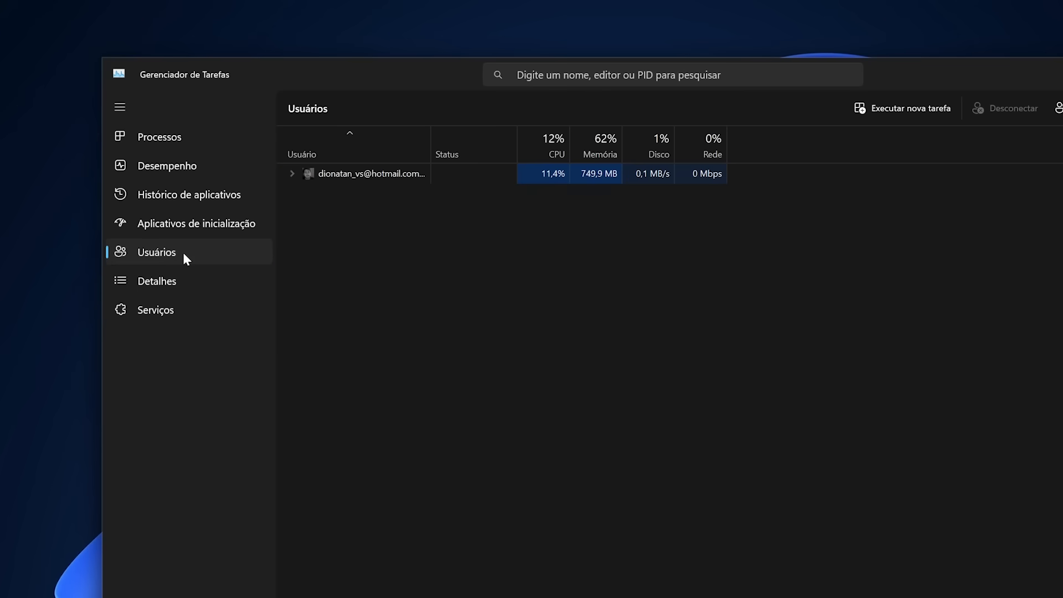
pyautogui.click(291, 174)
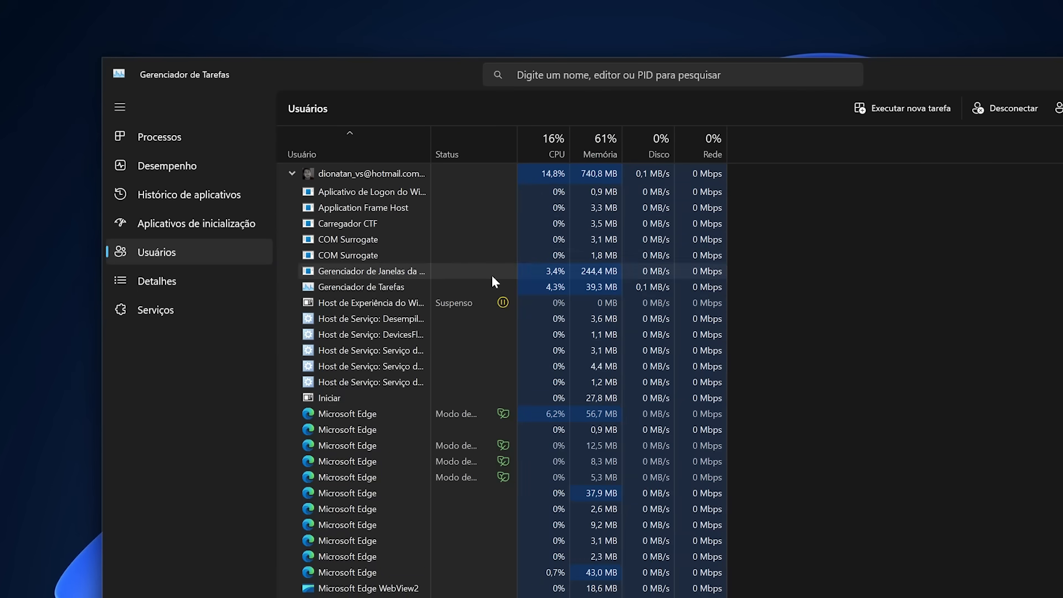
pyautogui.scroll(-5, 656, 429)
pyautogui.scroll(5, 656, 430)
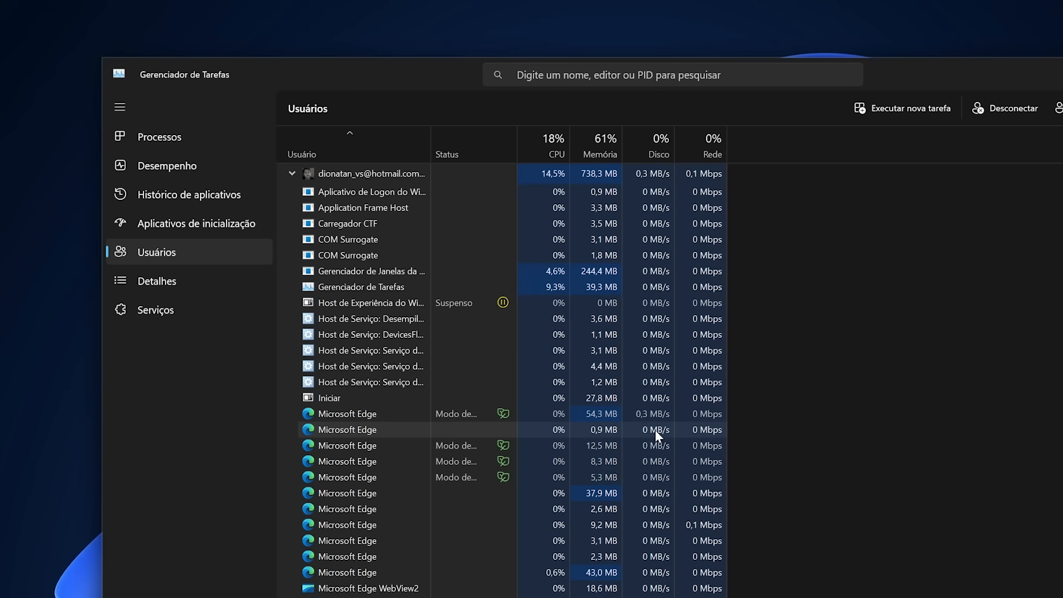
pyautogui.click(291, 173)
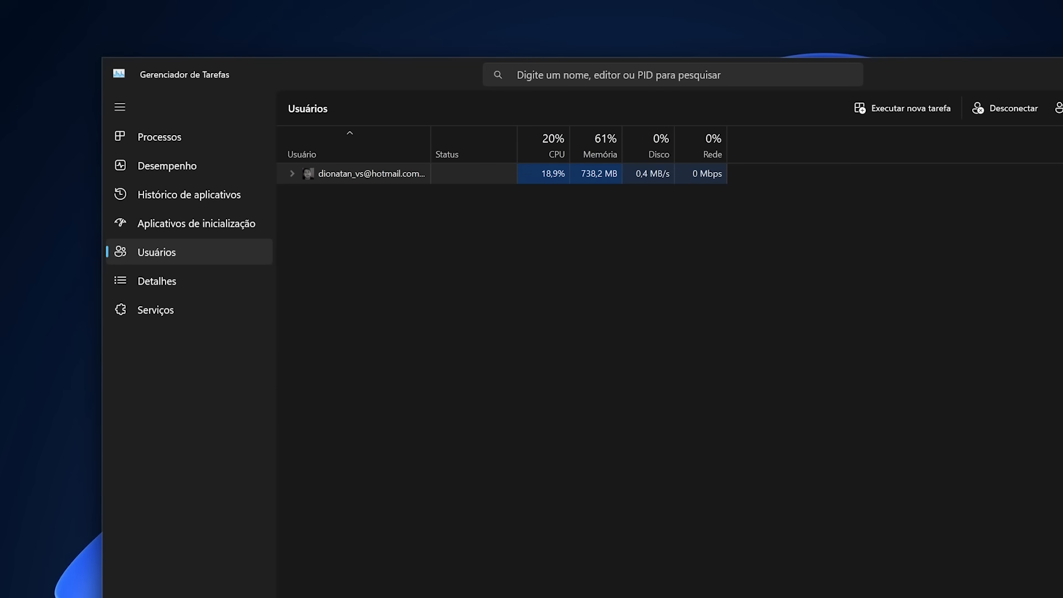
# Review Aplicativos de inicialização and display the available actions for Microsoft To Do and OneDrive without applying any.
pyautogui.click(197, 230)
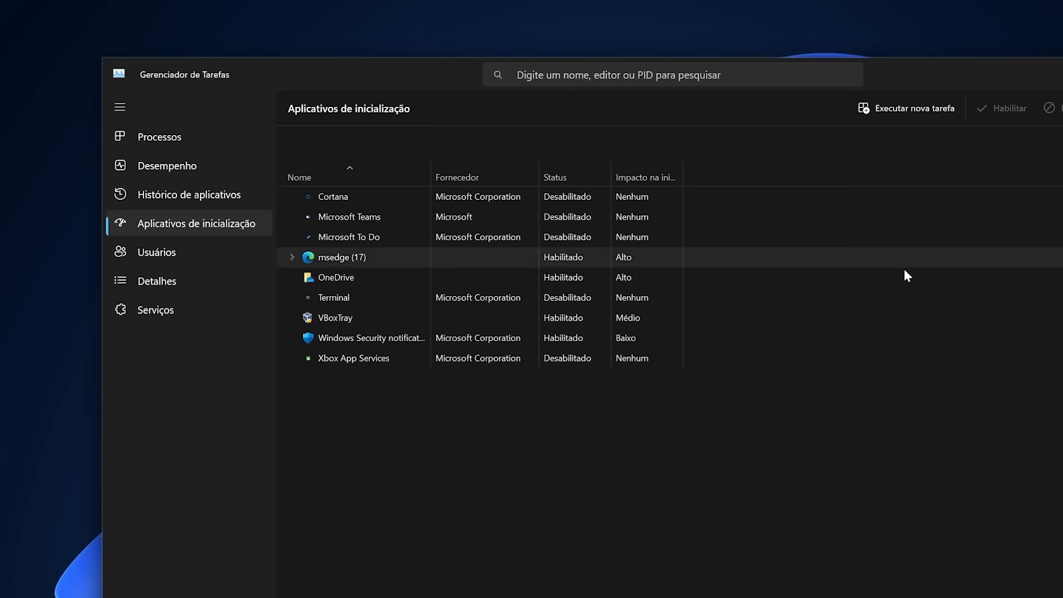
pyautogui.rightClick(361, 233)
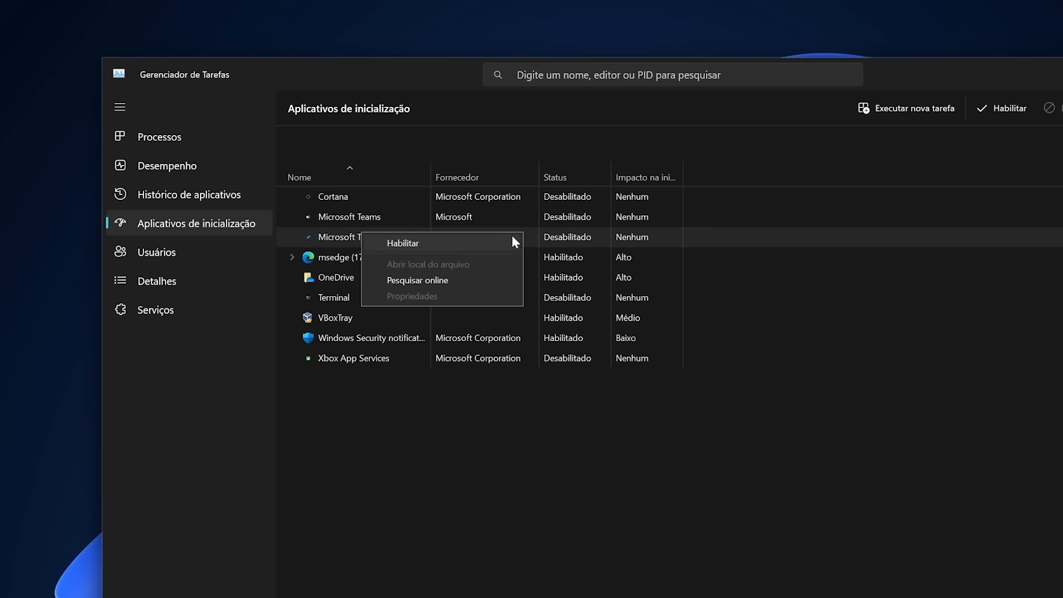
pyautogui.click(669, 244)
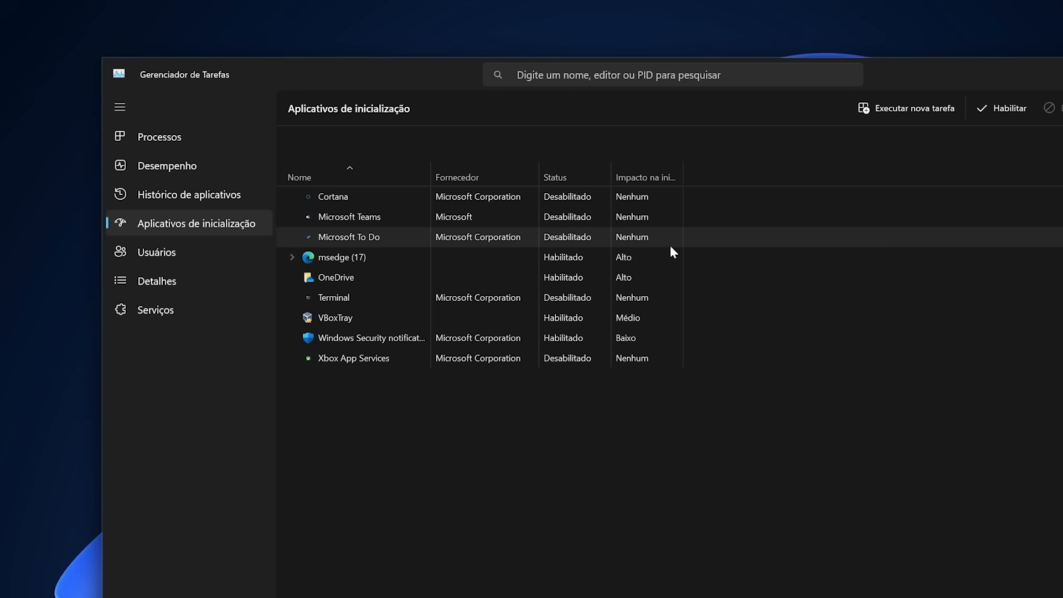
pyautogui.rightClick(348, 277)
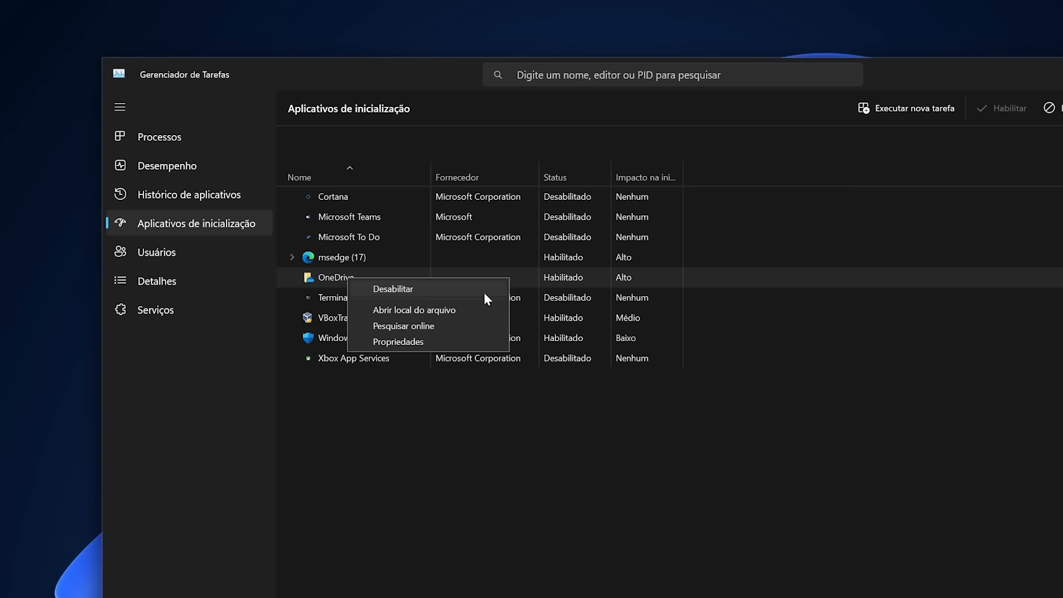
pyautogui.press('Escape')
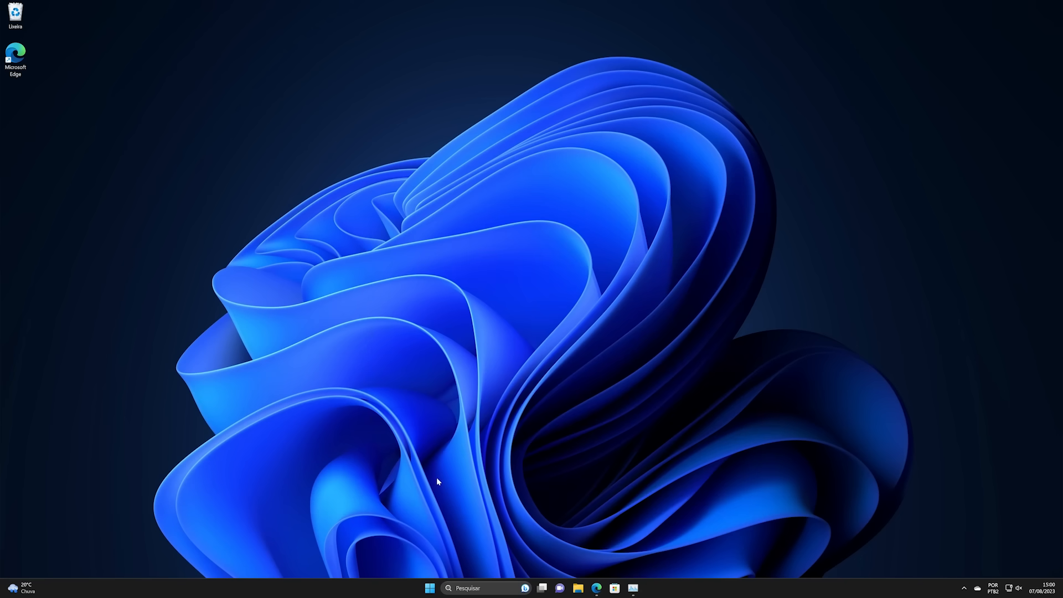
# Open the Applications folder by running shell:appsfolder from the Executar dialog.
pyautogui.press('super+r')
pyautogui.moveTo(118, 491); pyautogui.dragTo(551, 186)
pyautogui.write('shell:st')
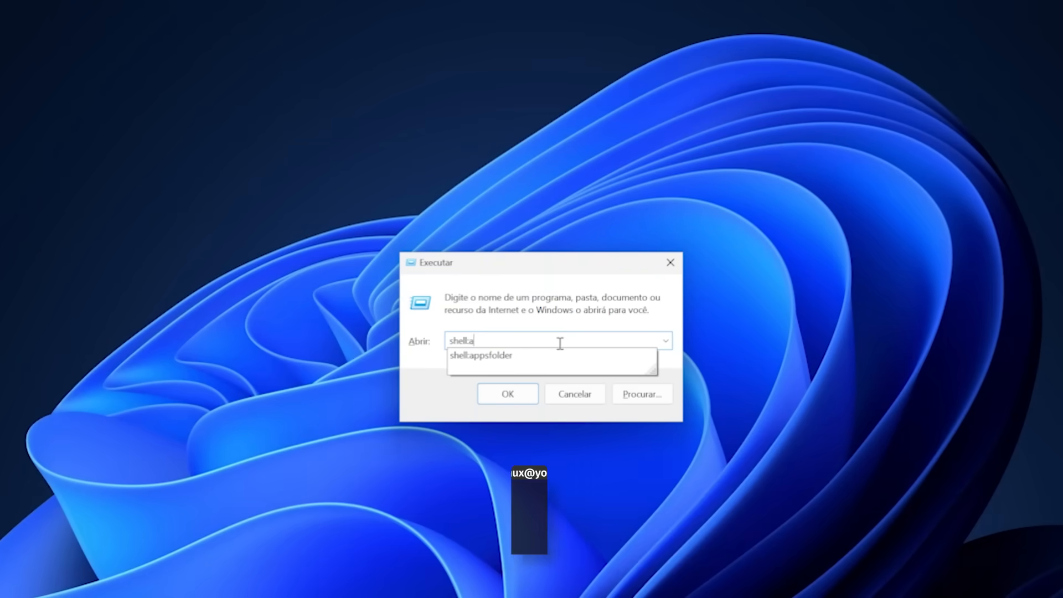
pyautogui.write('ppsfolder')
pyautogui.press('Return')
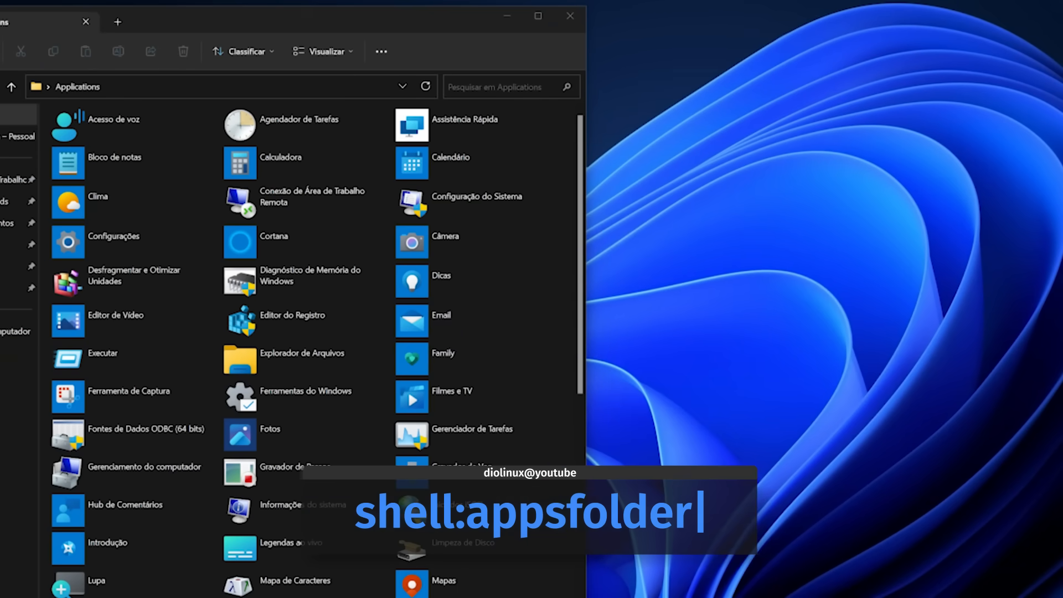
# Open the Inicializar folder by running shell:startup and place its window beside the Applications window.
pyautogui.press('super+r')
pyautogui.moveTo(401, 523); pyautogui.dragTo(720, 236)
pyautogui.write('shell:startup')
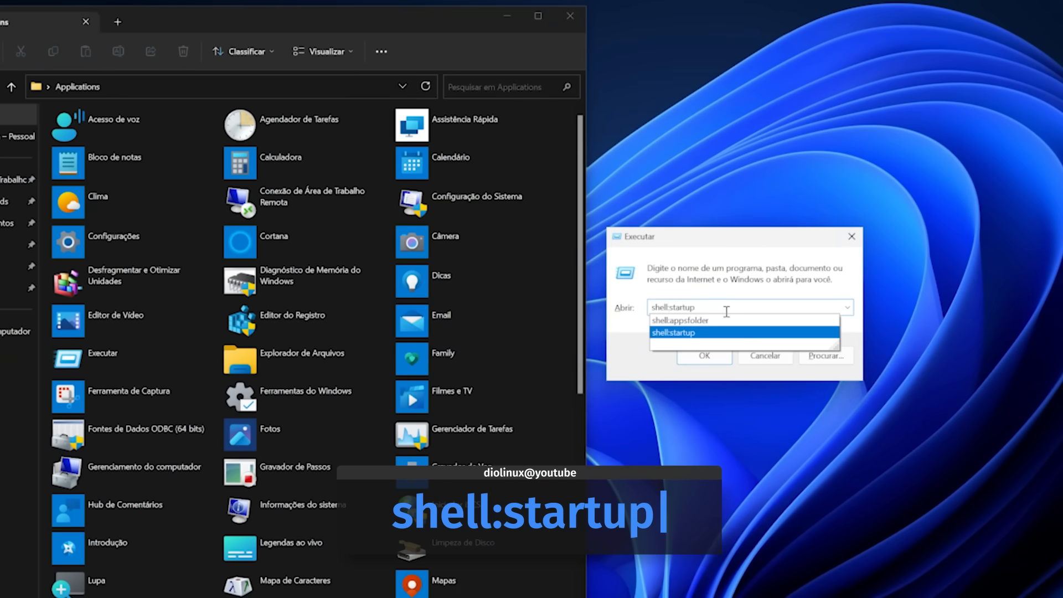
pyautogui.press('Return')
pyautogui.moveTo(362, 22); pyautogui.dragTo(658, 23)
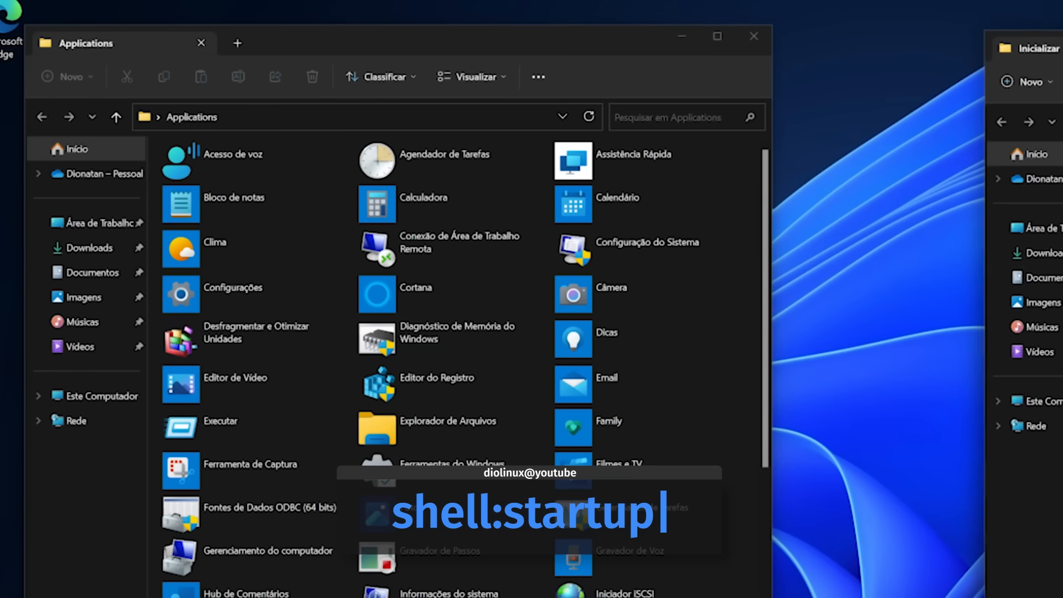
# Create a shortcut to Bloco de notas from the Applications folder in the Inicializar folder.
pyautogui.scroll(-10, 648, 360)
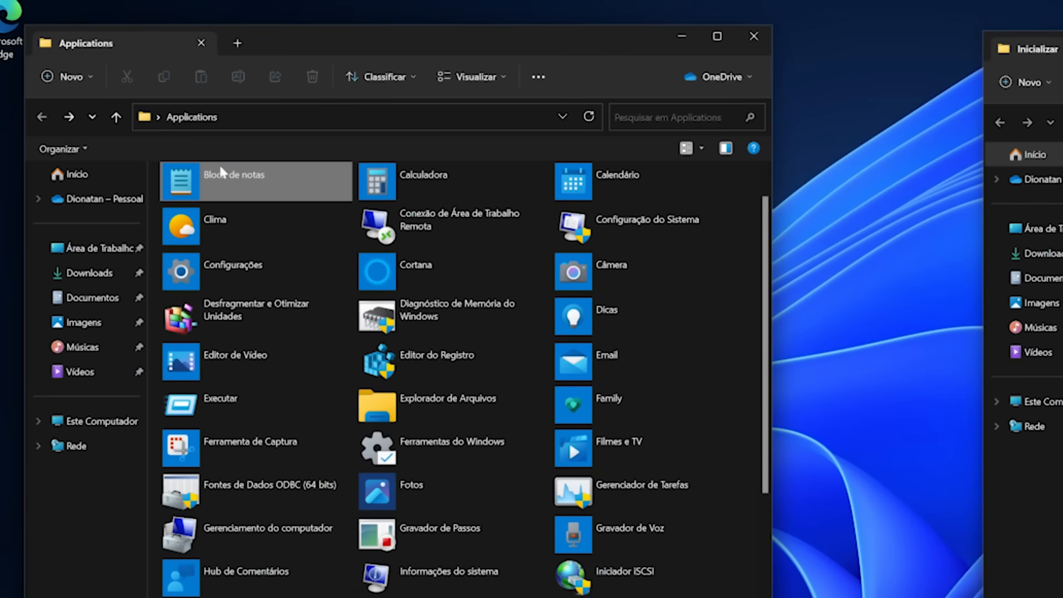
pyautogui.moveTo(222, 187); pyautogui.dragTo(1062, 339)
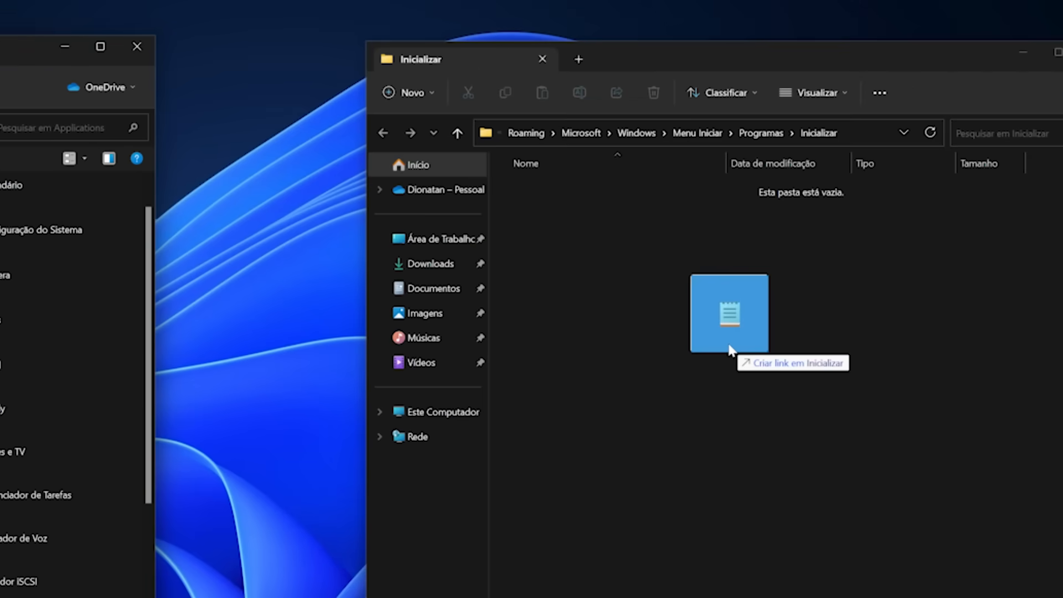
pyautogui.moveTo(729, 349); pyautogui.dragTo(728, 351)
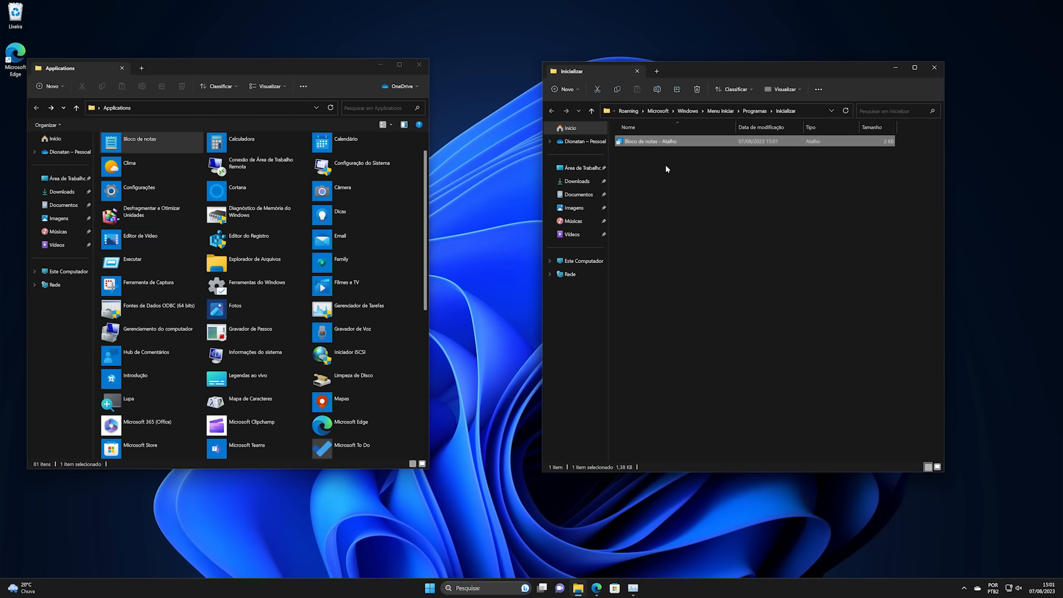
pyautogui.click(667, 168)
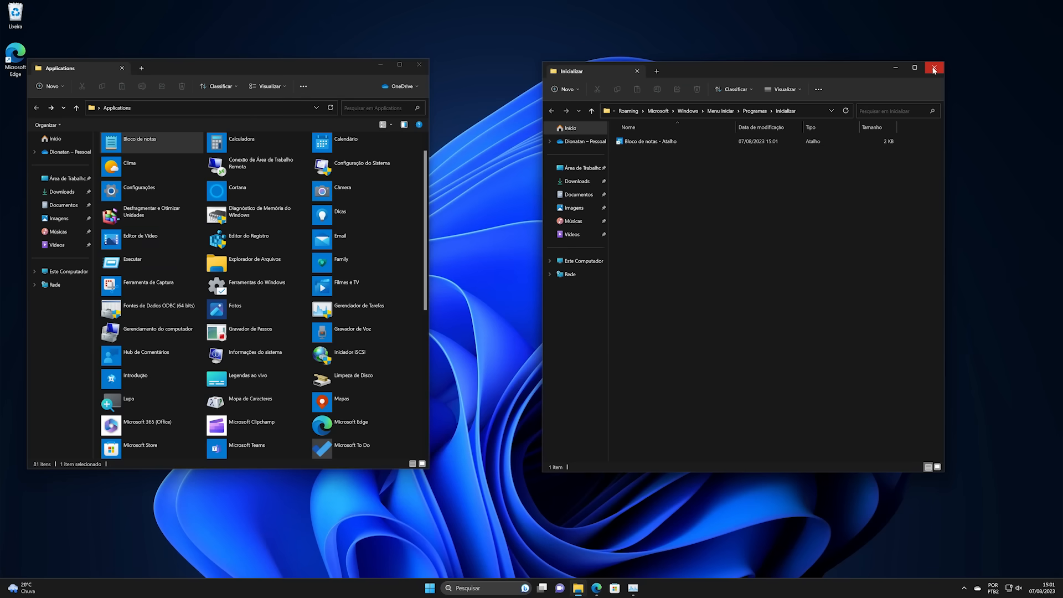
# Close both folder windows and restart Windows to test the startup shortcut.
pyautogui.click(933, 71)
pyautogui.hotkey('alt', 'F4')
pyautogui.press('super')
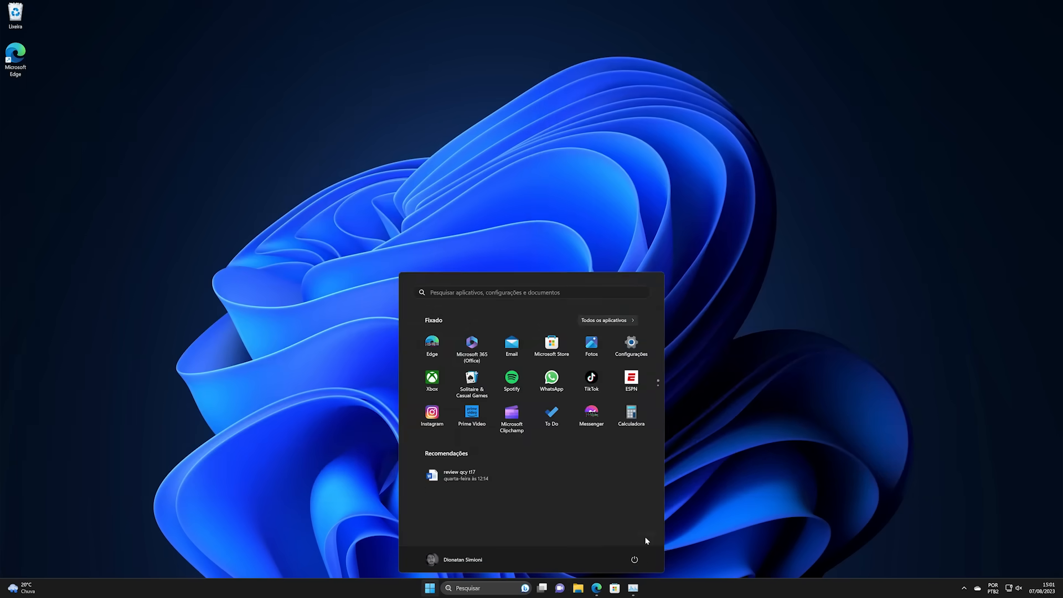
pyautogui.click(646, 541)
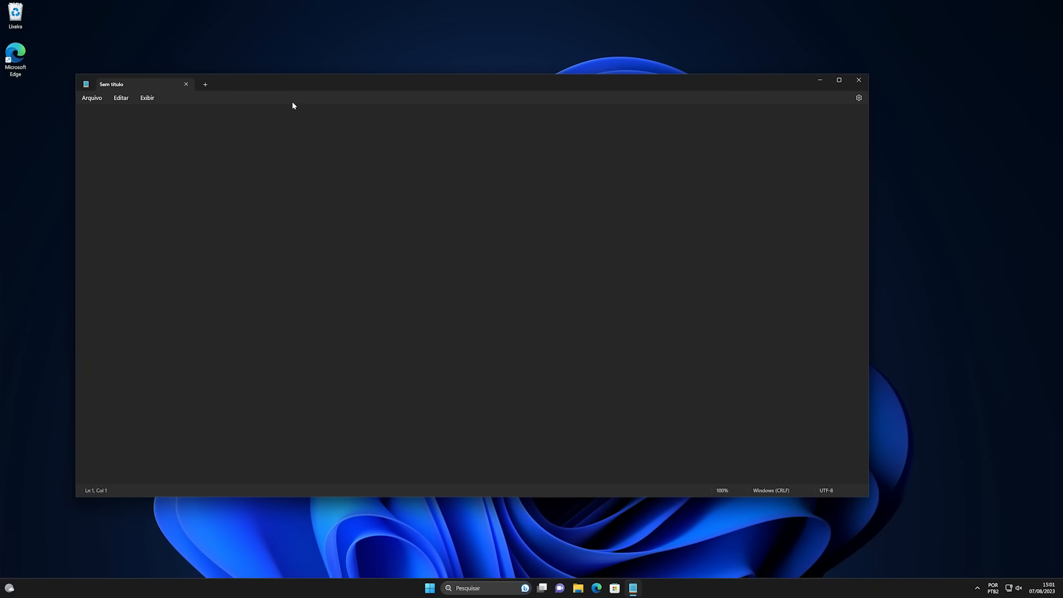
# Exit Bloco de notas and delete its shortcut from the shell:startup folder.
pyautogui.moveTo(444, 92); pyautogui.dragTo(519, 88)
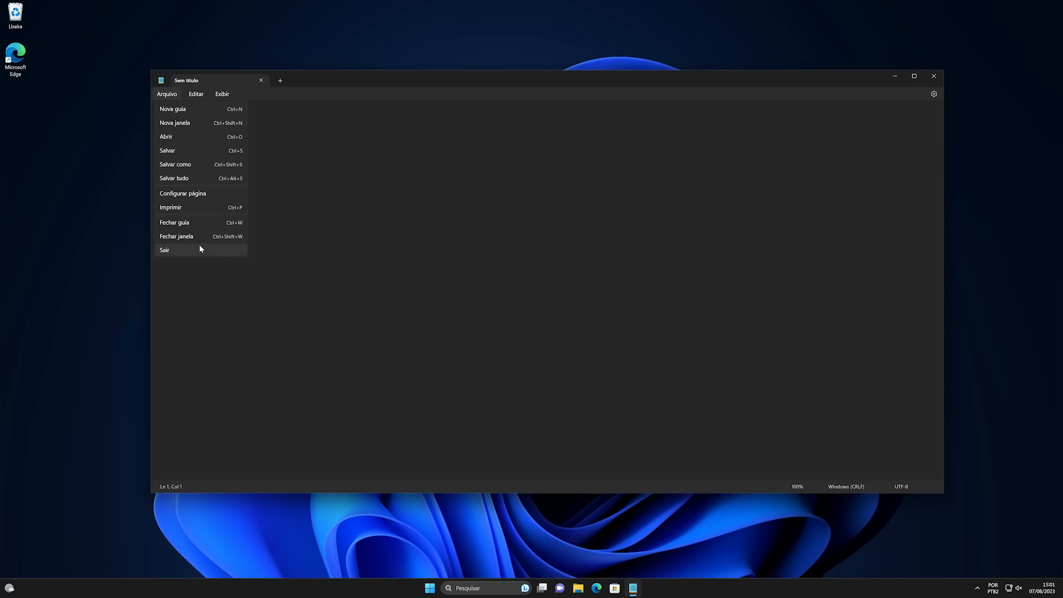
pyautogui.click(201, 249)
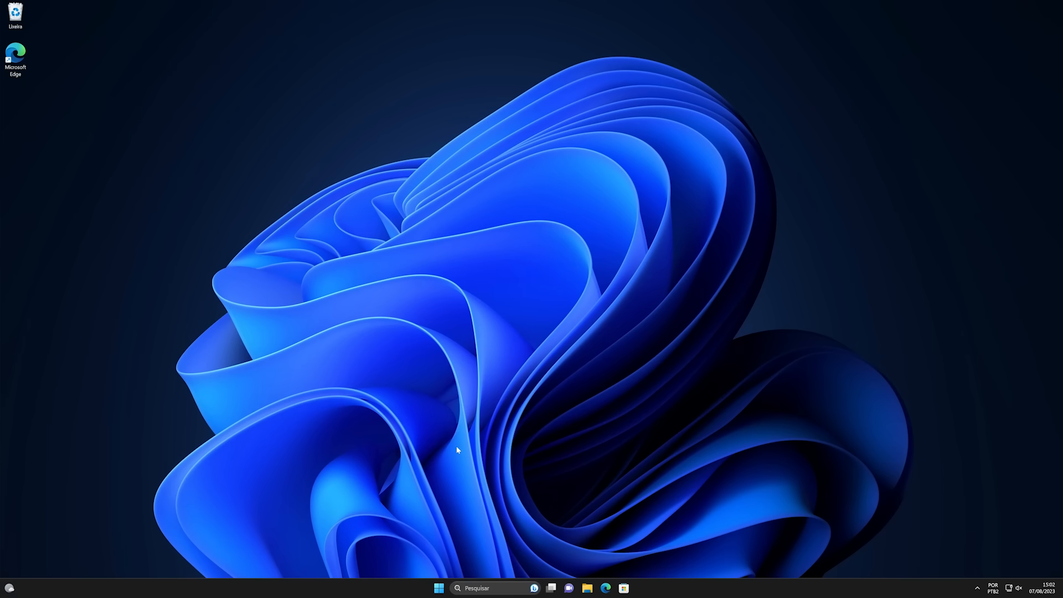
pyautogui.press('super+r')
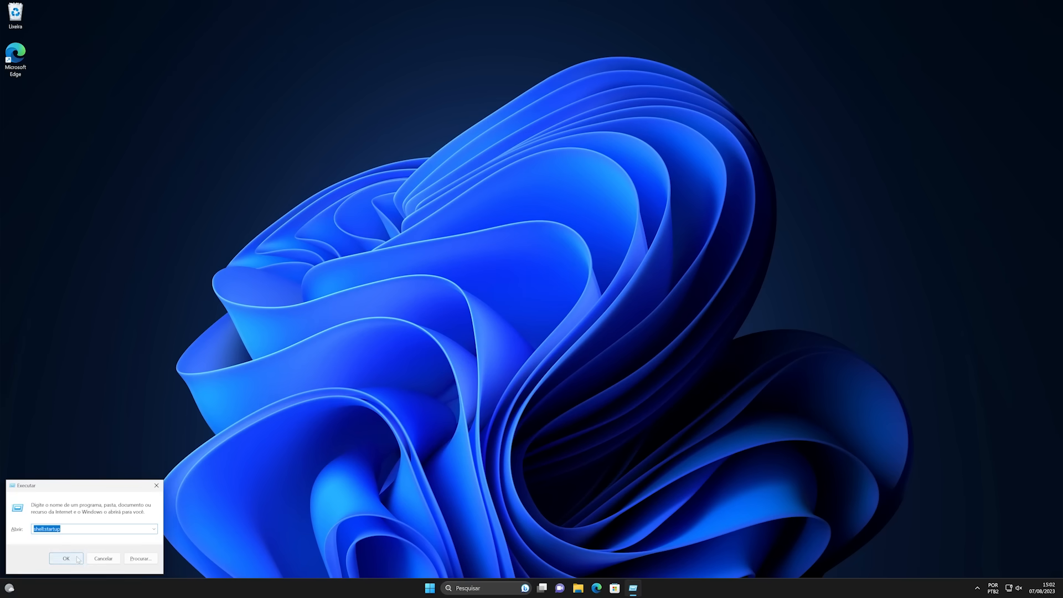
pyautogui.click(78, 559)
pyautogui.click(667, 145)
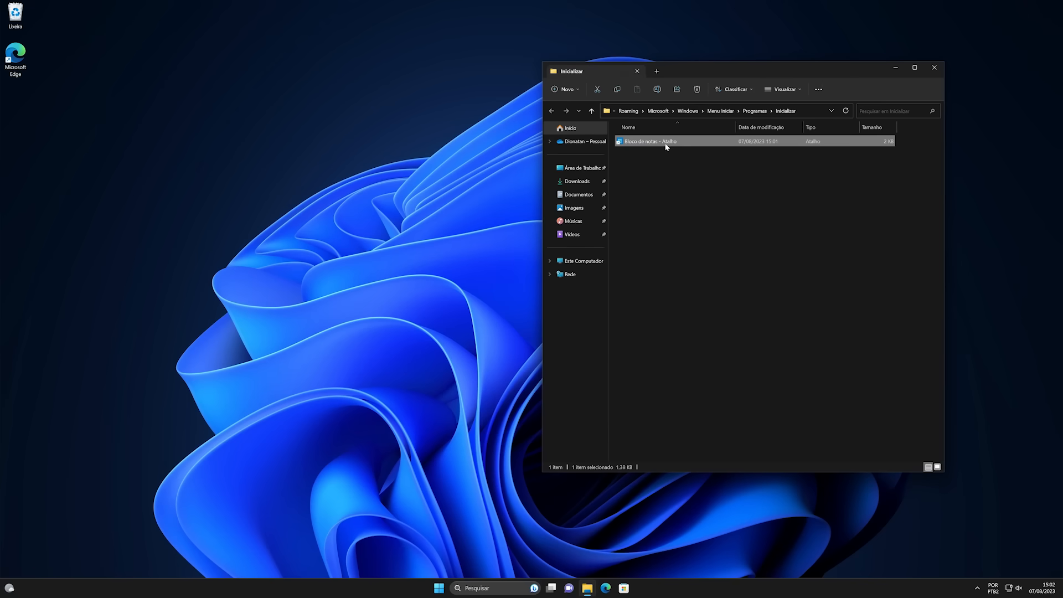
pyautogui.rightClick(667, 145)
pyautogui.click(743, 155)
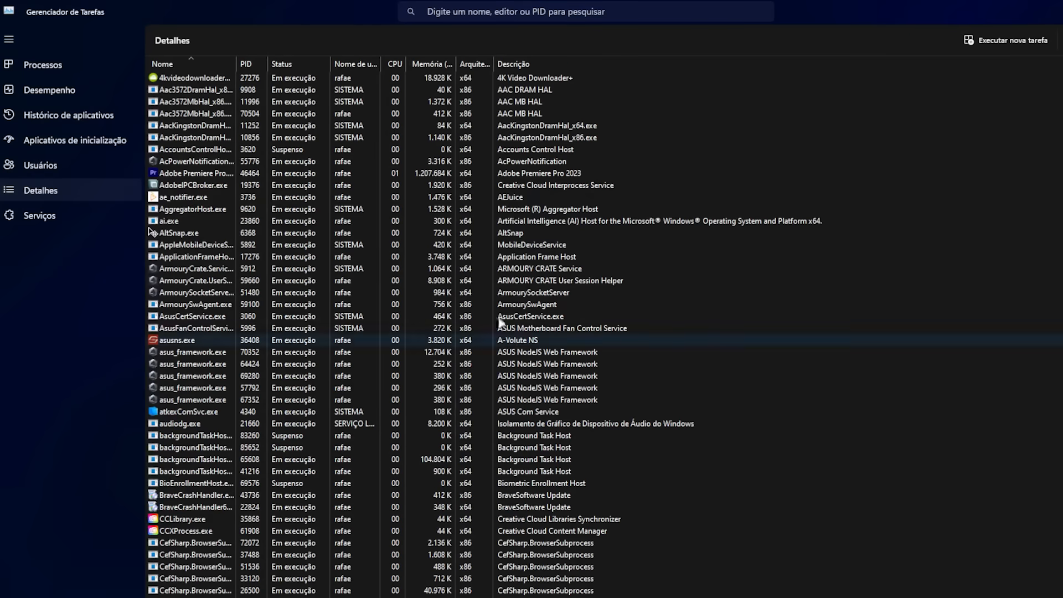
# Review Histórico de aplicativos sorted by Tempo de CPU, Rede, Notificações and Nome in turn.
pyautogui.click(58, 116)
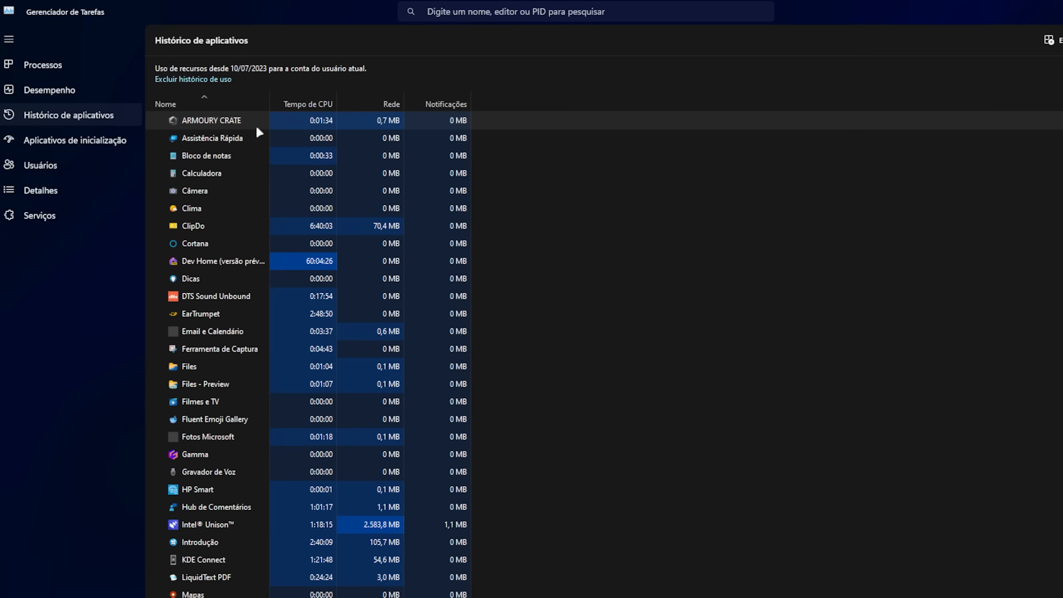
pyautogui.click(308, 100)
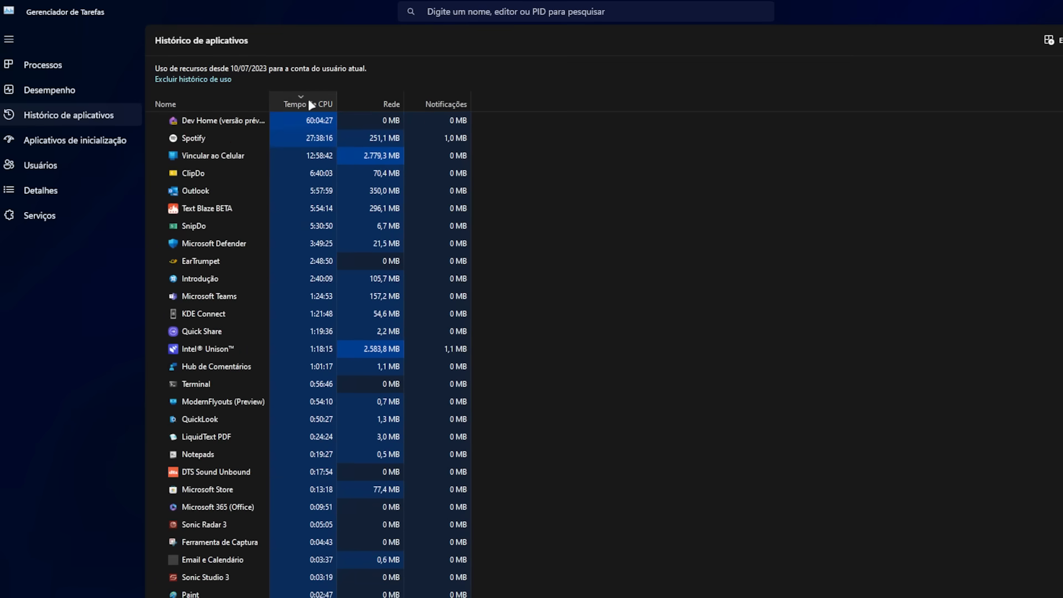
pyautogui.click(386, 106)
pyautogui.click(427, 104)
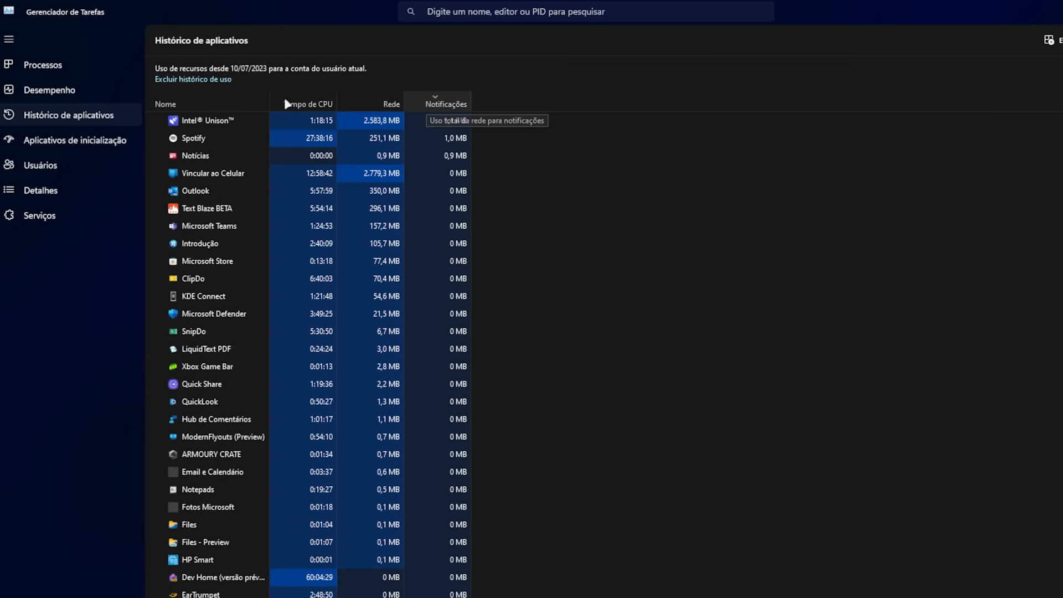
pyautogui.click(223, 104)
# Look over the running processes and examine the performance graphs for CPU, Memória, Disco 0, Disco 3 and GPU 0.
pyautogui.click(55, 64)
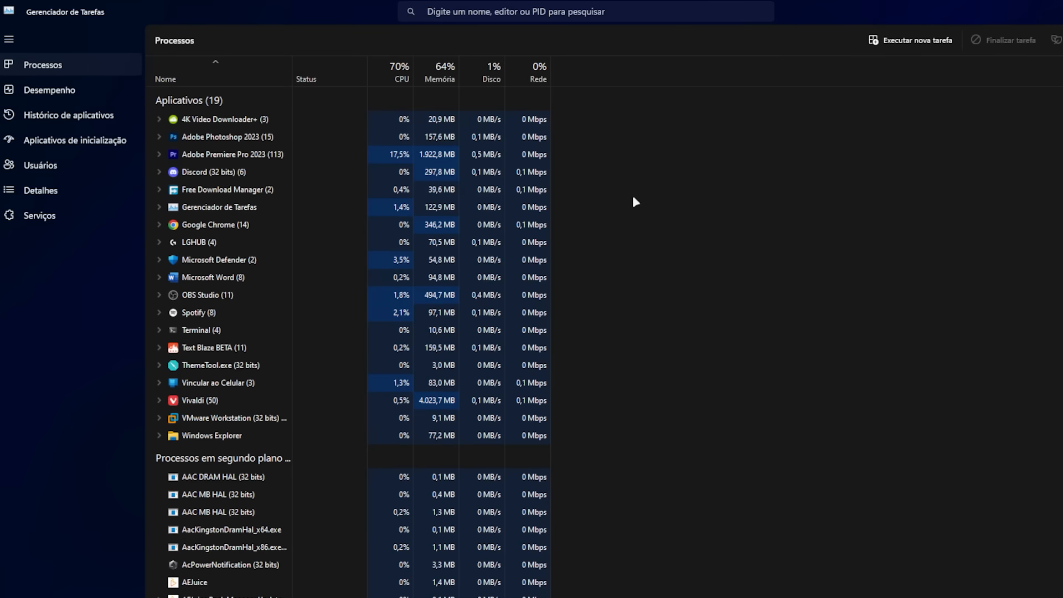
pyautogui.click(232, 136)
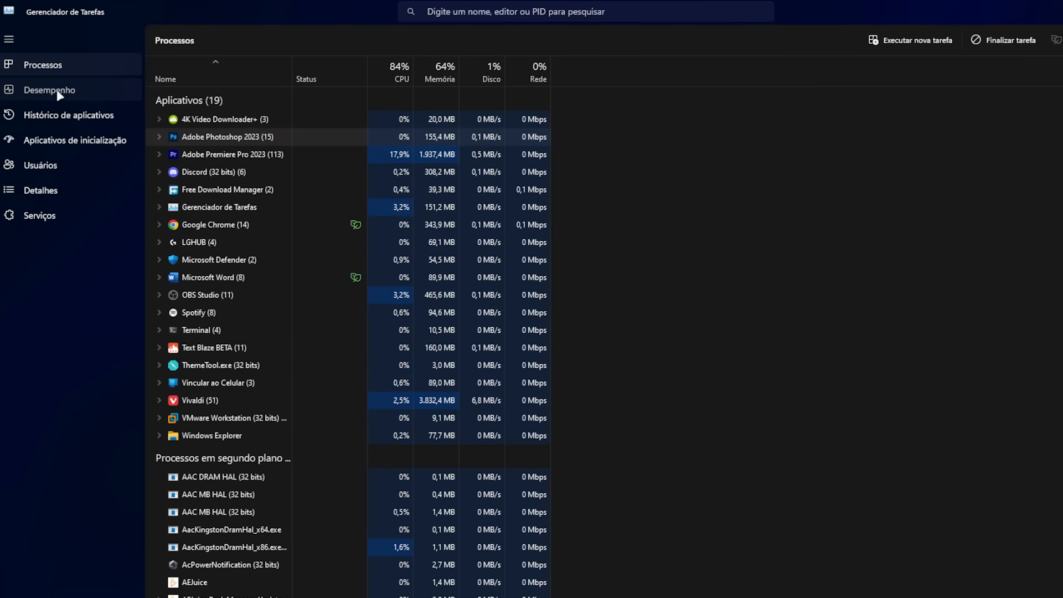
pyautogui.click(55, 91)
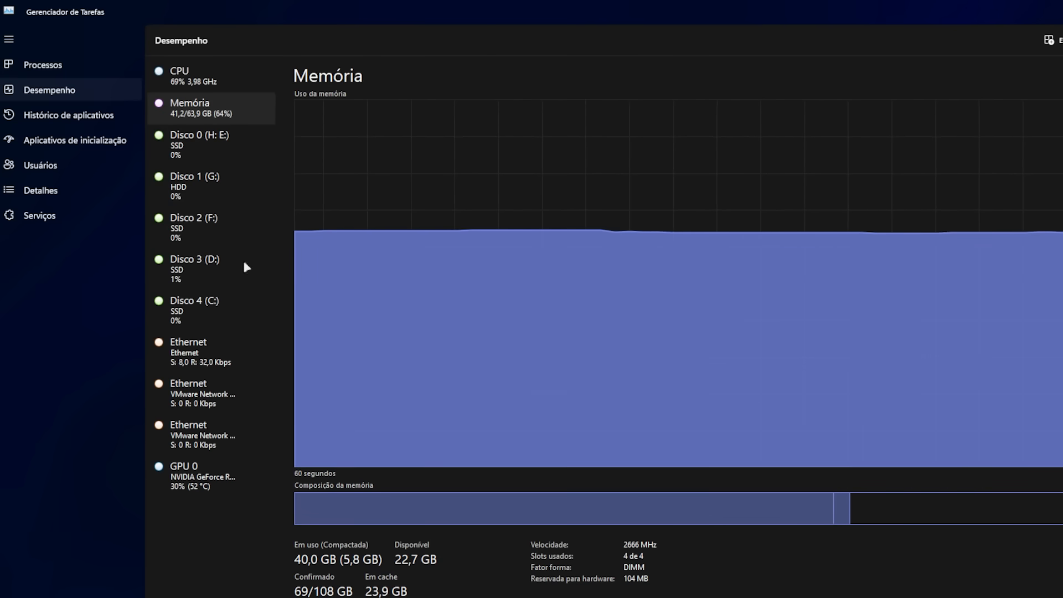
pyautogui.click(191, 74)
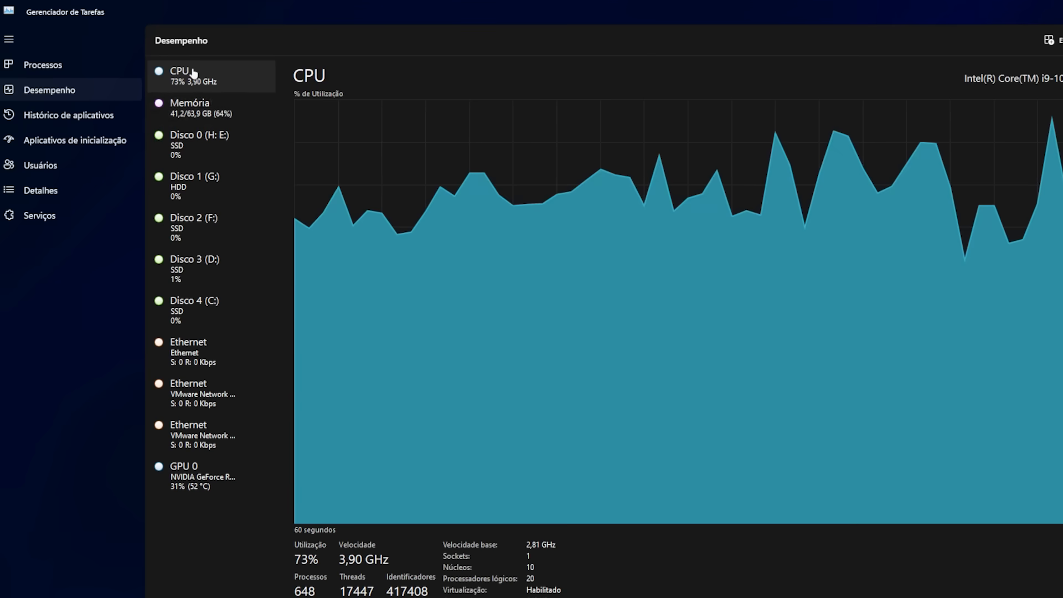
pyautogui.click(243, 117)
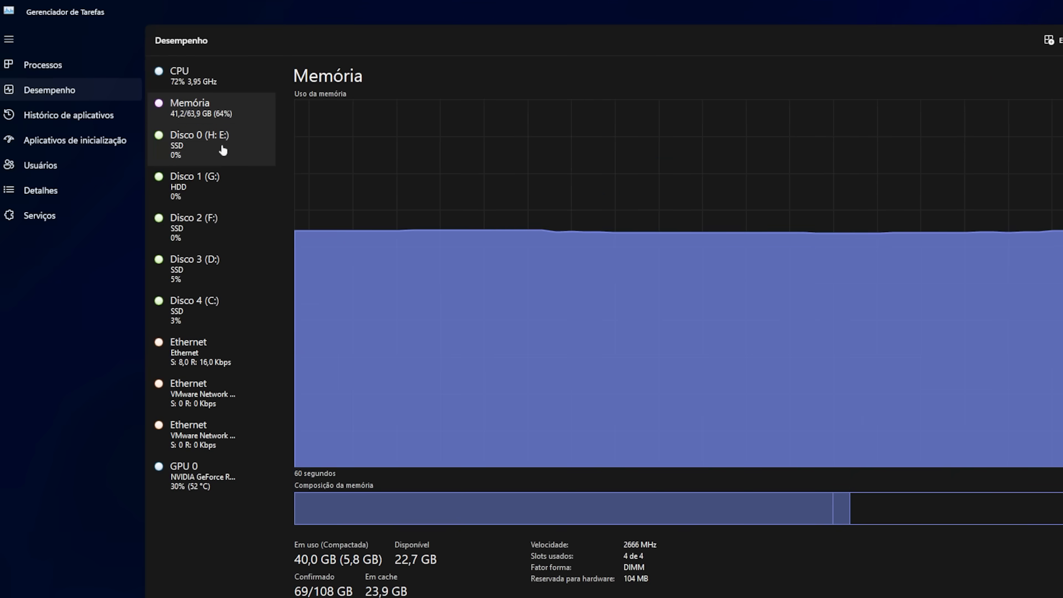
pyautogui.click(223, 150)
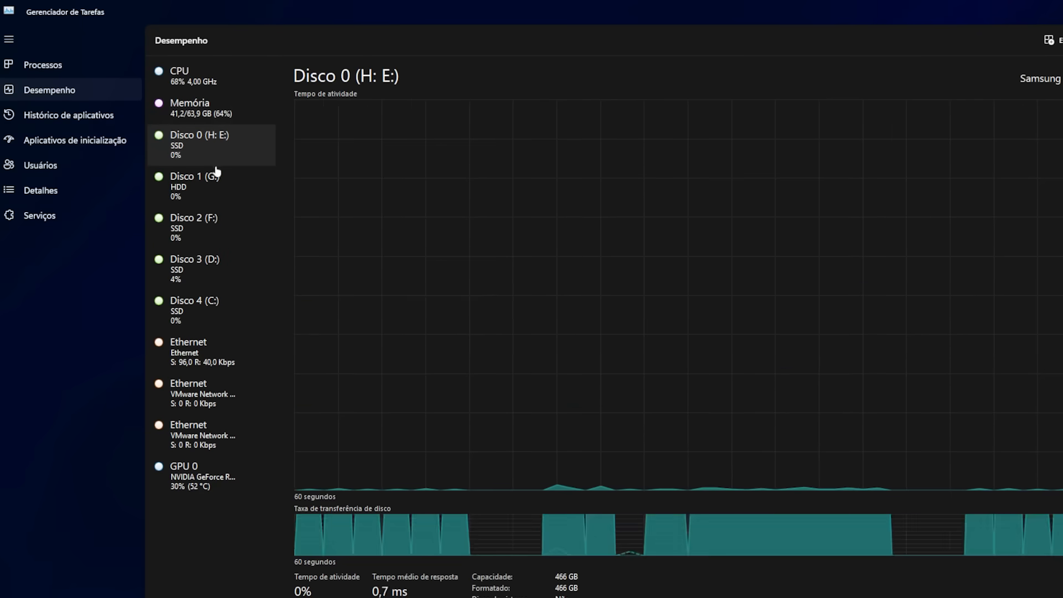
pyautogui.click(215, 278)
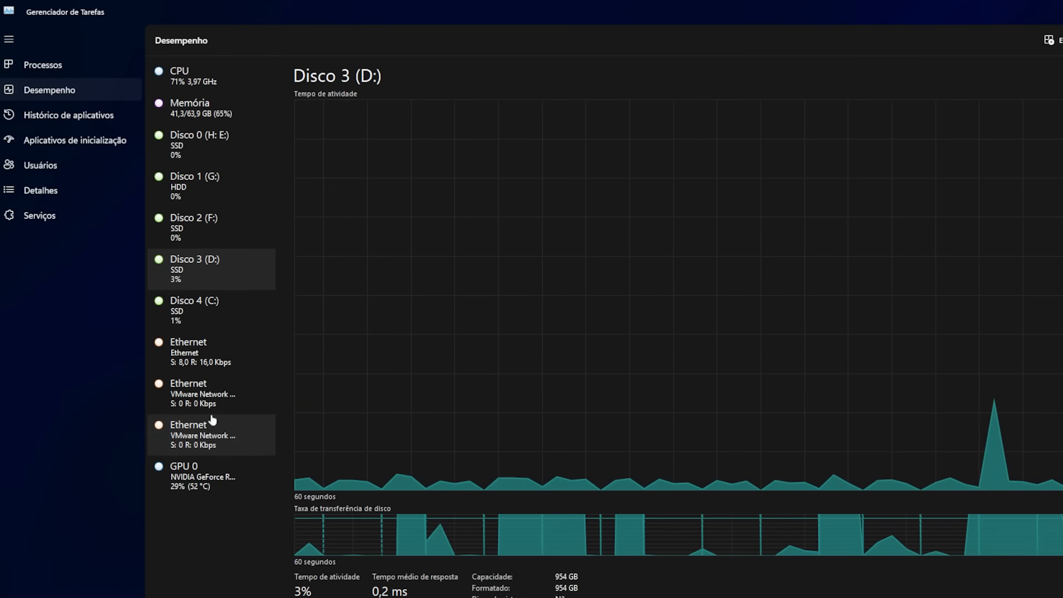
pyautogui.click(203, 482)
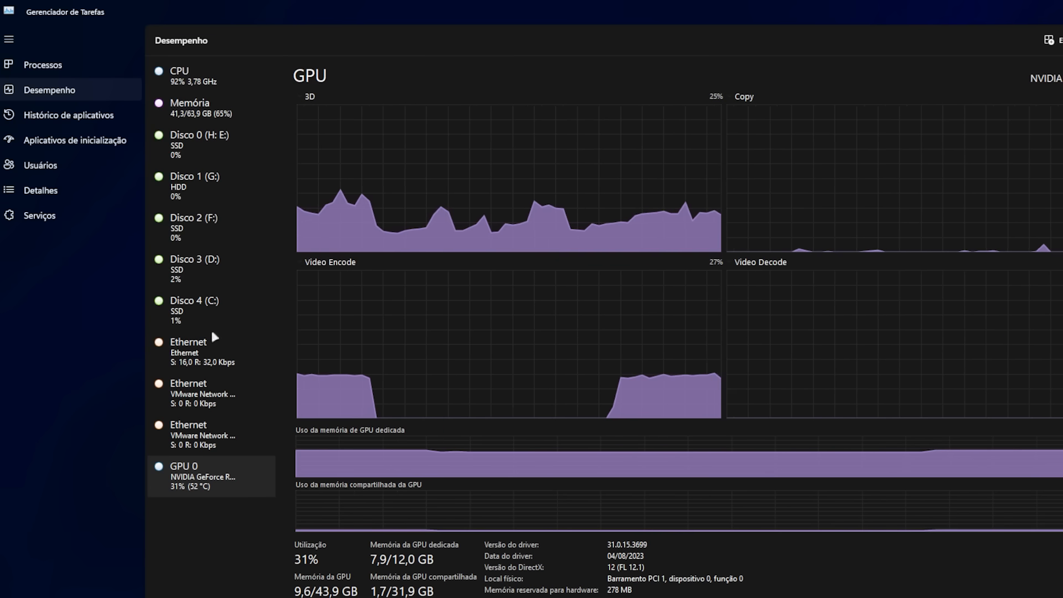
# Check the Ethernet performance entry, then examine the actions available for Adobe Photoshop 2023 in Processos.
pyautogui.click(210, 361)
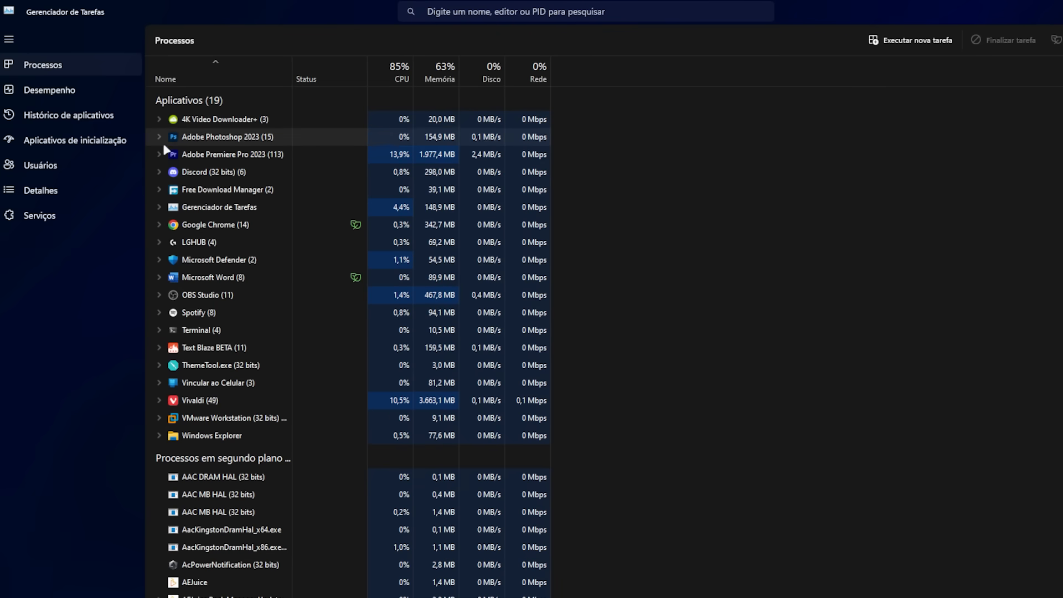
pyautogui.rightClick(190, 138)
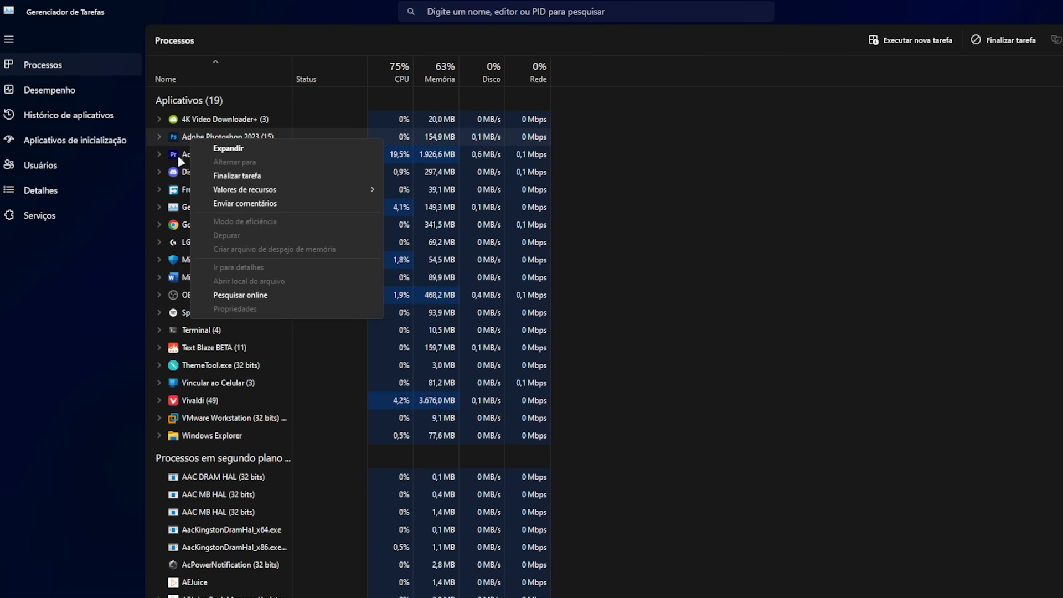
pyautogui.click(558, 228)
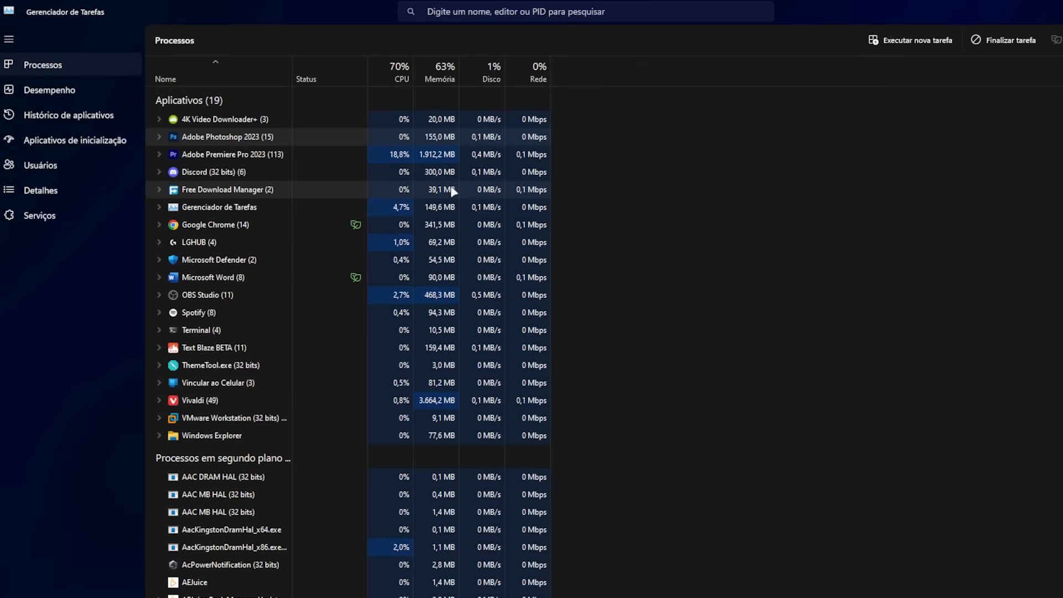
pyautogui.rightClick(207, 141)
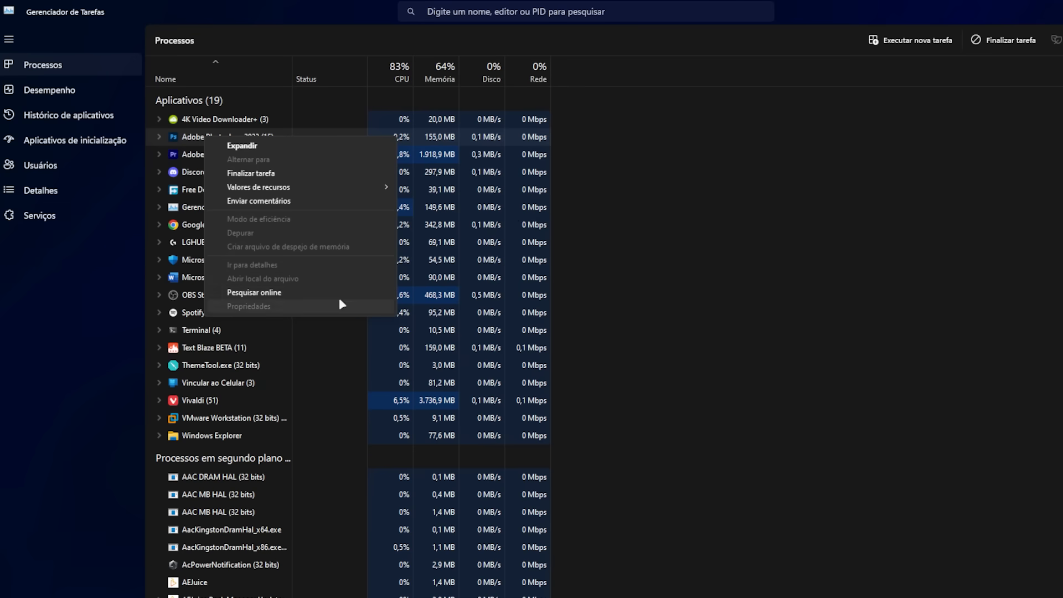
pyautogui.click(647, 237)
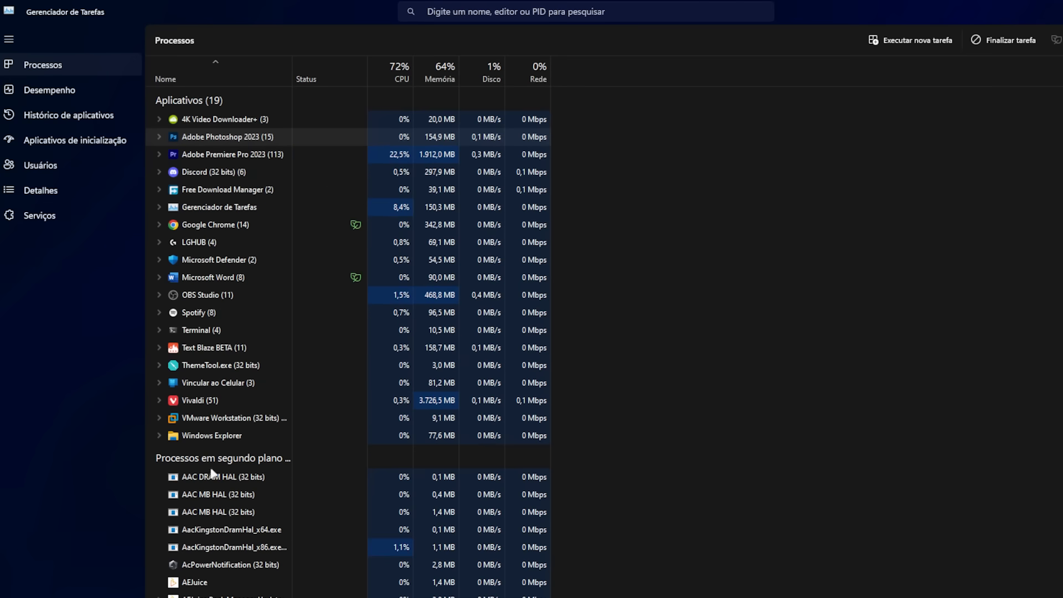
# View the Criar nova tarefa dialog for running a new task and close it without running anything.
pyautogui.click(881, 46)
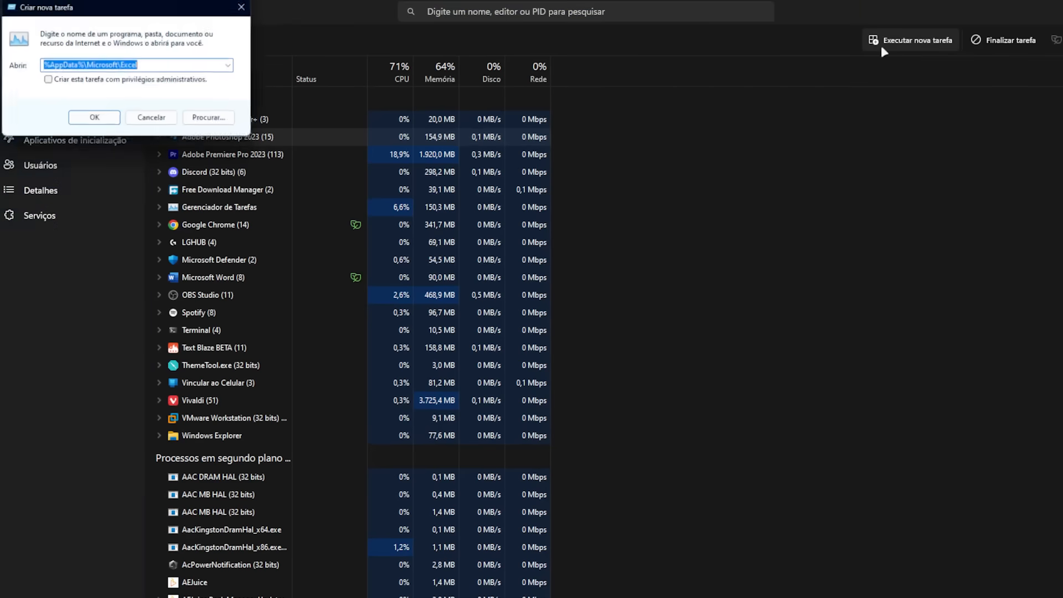
pyautogui.moveTo(161, 19); pyautogui.dragTo(526, 219)
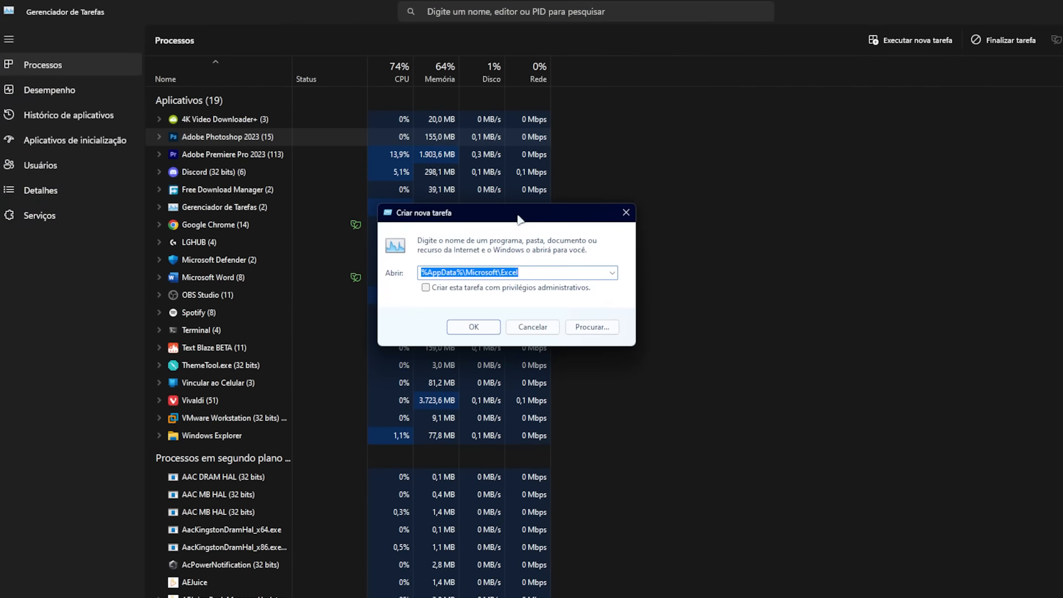
pyautogui.click(627, 213)
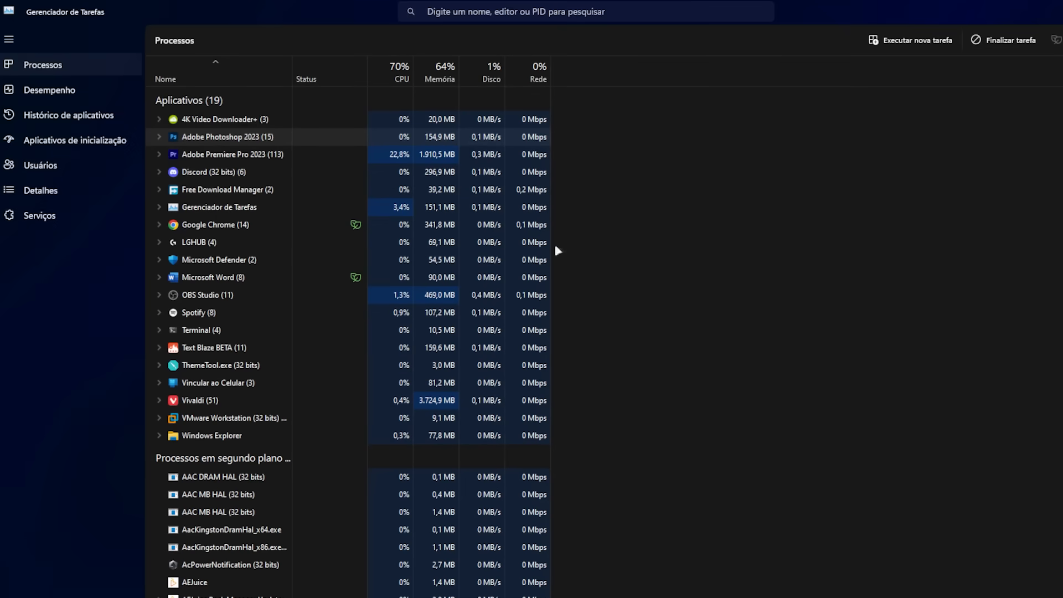